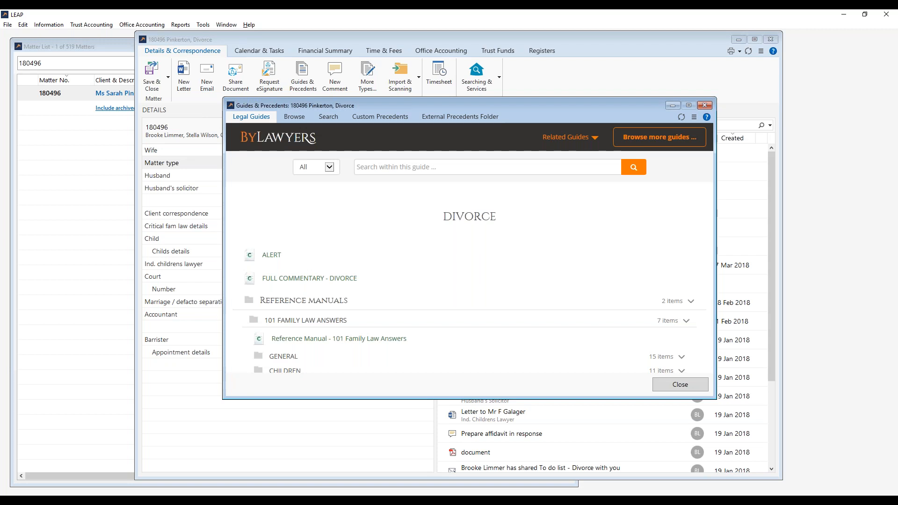
In Browse view, look inside the C. Going to court folder, then return to Divorce.
click(295, 117)
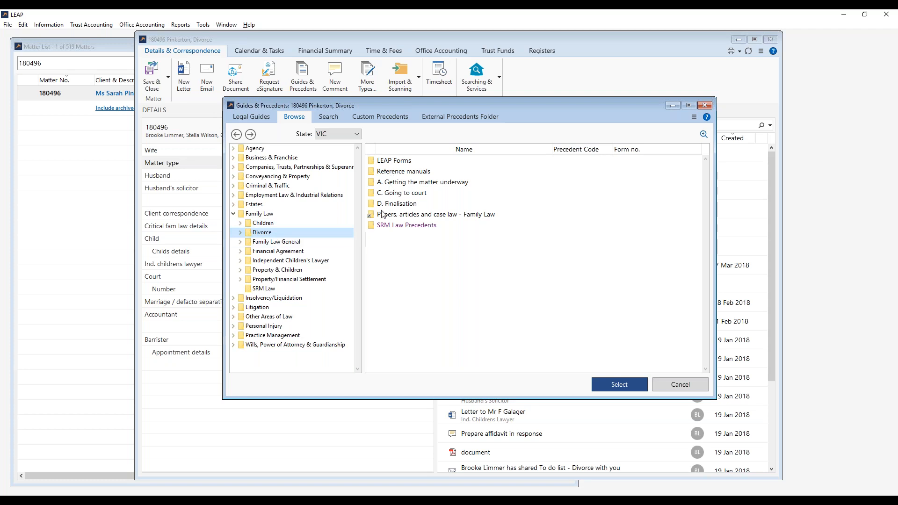
double_click(393, 192)
click(393, 193)
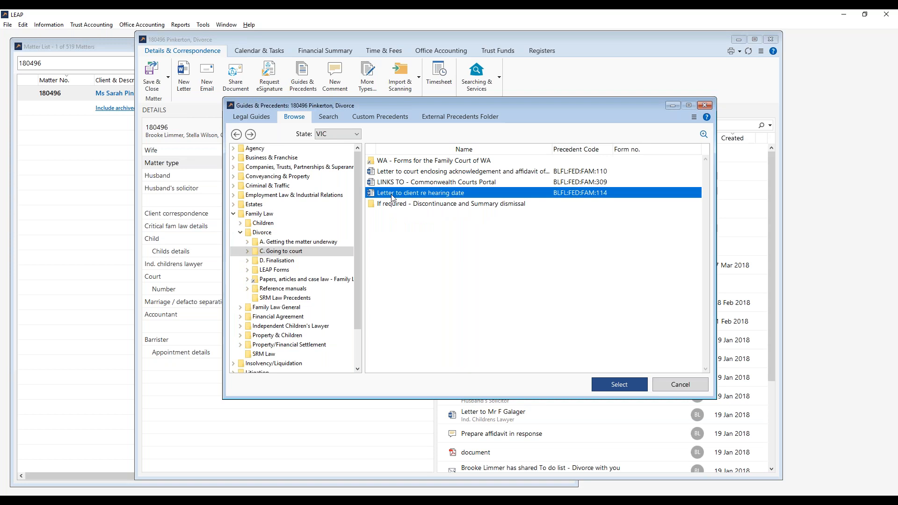
click(236, 134)
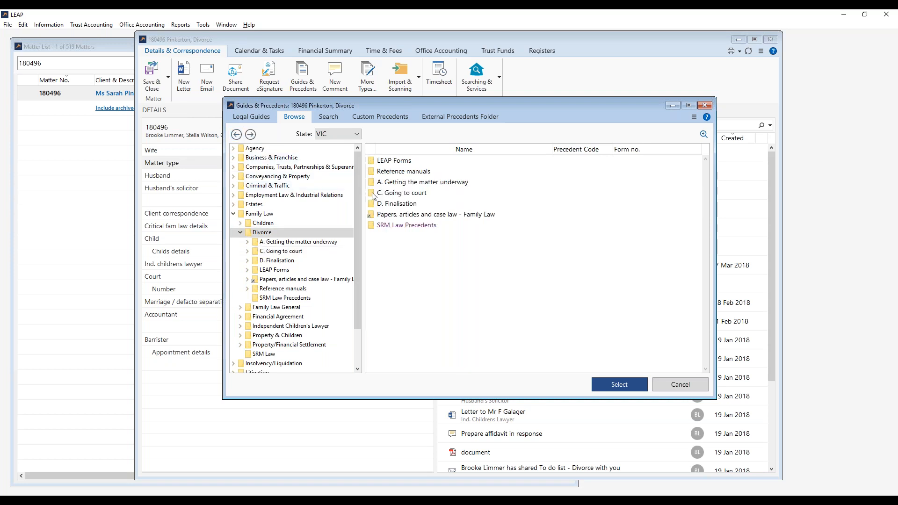
Open the SRM Law Precedents folder, then go back to the Divorce folder.
click(425, 228)
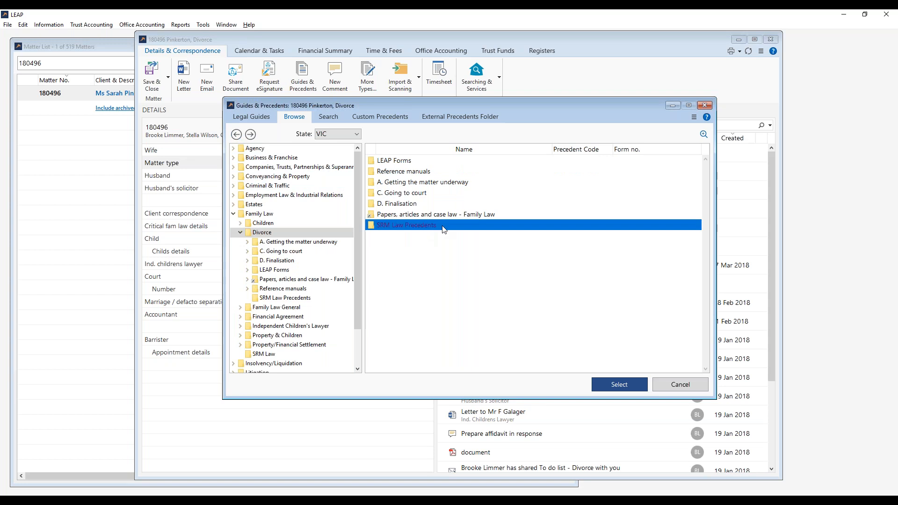
double_click(449, 228)
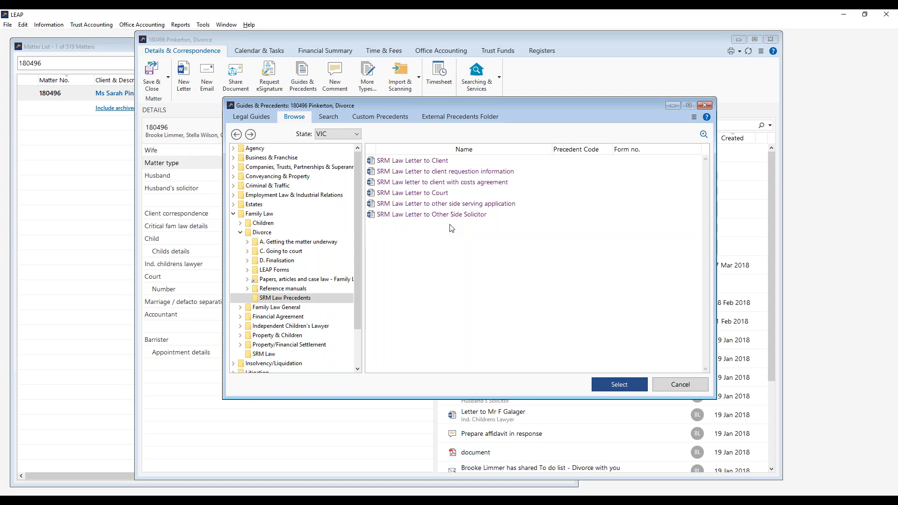
click(288, 300)
click(396, 291)
click(237, 134)
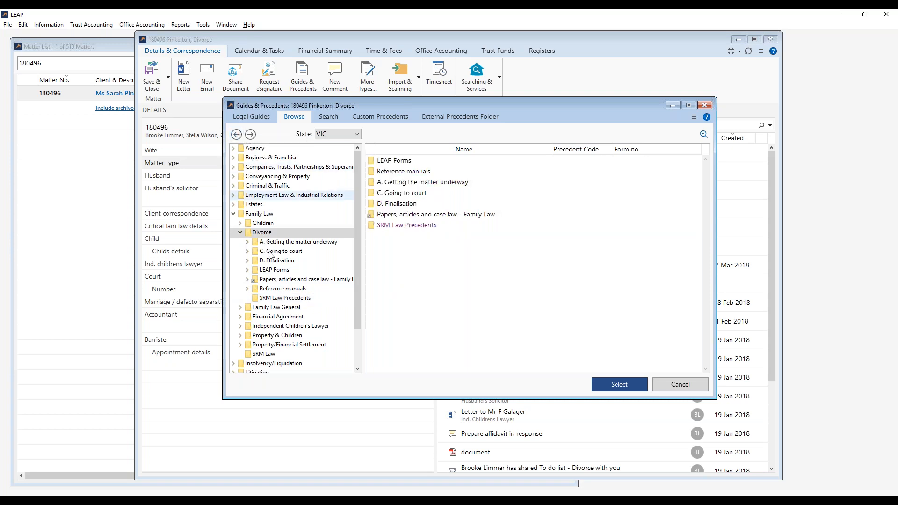
Start a New > Folder from the right-click menu, then cancel it.
right_click(436, 264)
mouse_move(459, 269)
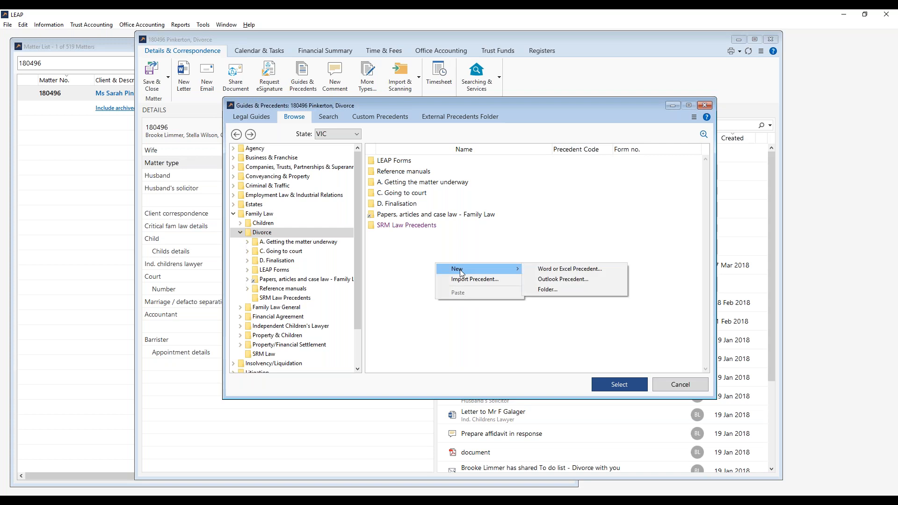
click(574, 290)
click(549, 267)
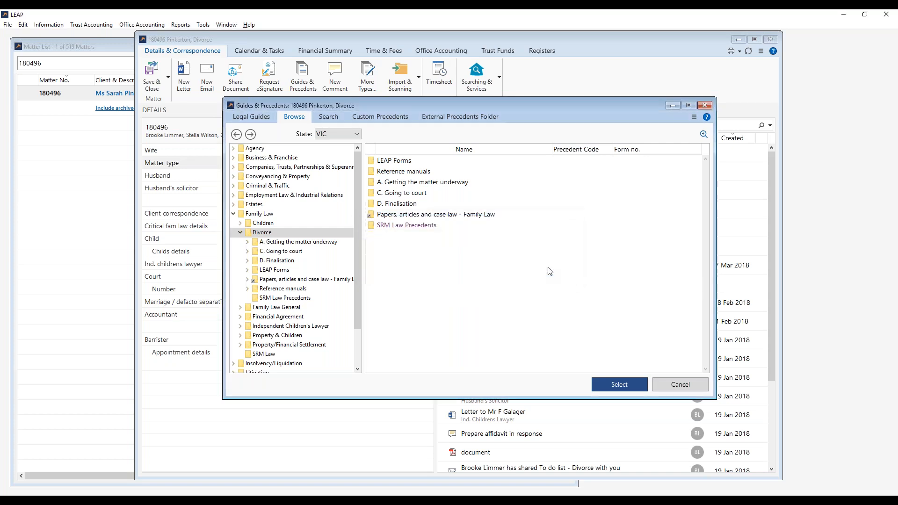
Open SRM Law Precedents and look over its costs agreement, court and other-side letters.
double_click(438, 226)
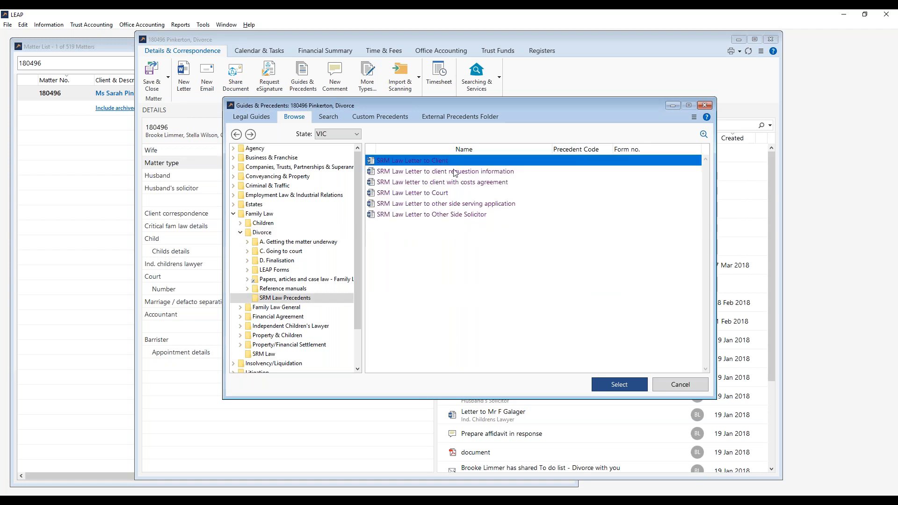
click(461, 184)
click(461, 192)
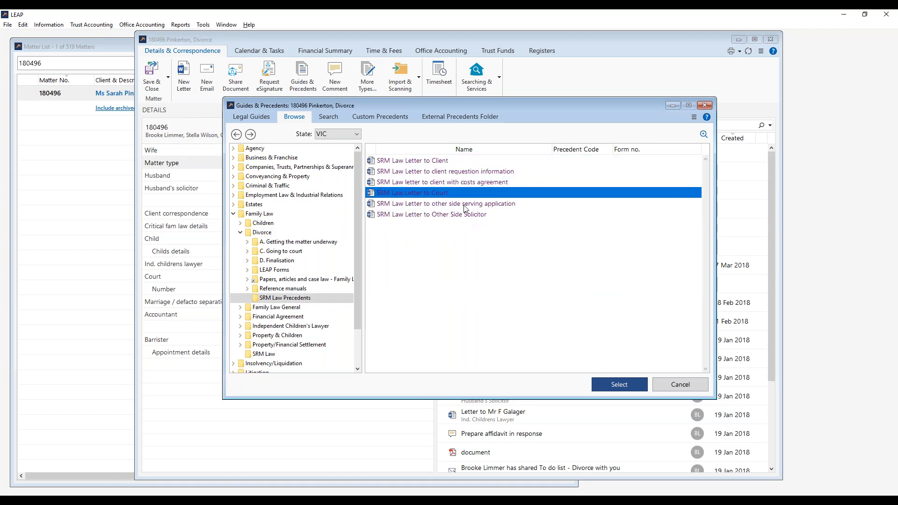
click(465, 205)
click(466, 215)
click(477, 268)
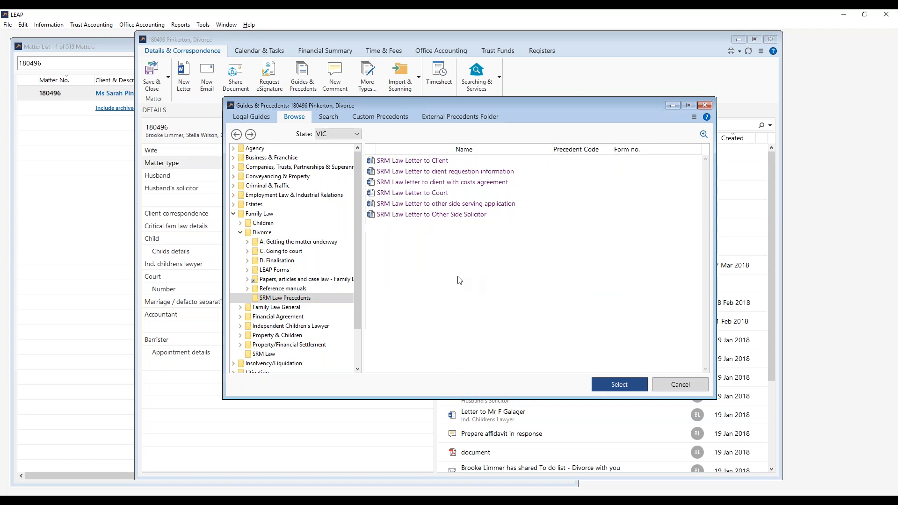
Look through the LEAP Forms and D. Finalisation precedents, then collapse D. Finalisation.
click(301, 270)
double_click(300, 262)
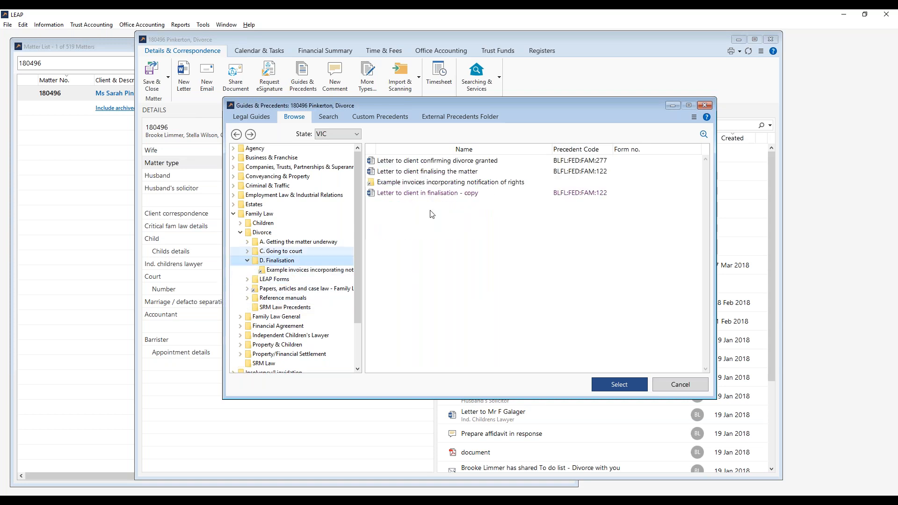
click(450, 194)
click(482, 183)
click(479, 244)
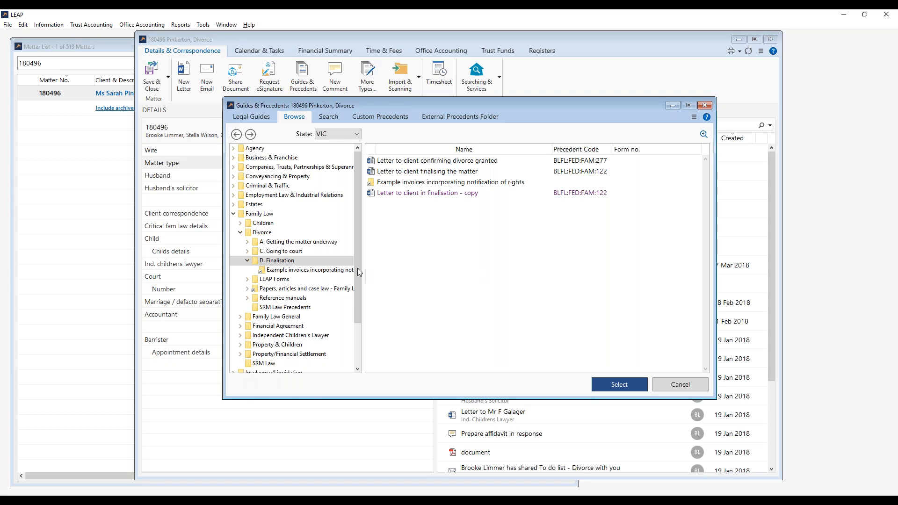
click(248, 261)
Return to the Divorce subfolders and reopen SRM Law Precedents.
click(349, 233)
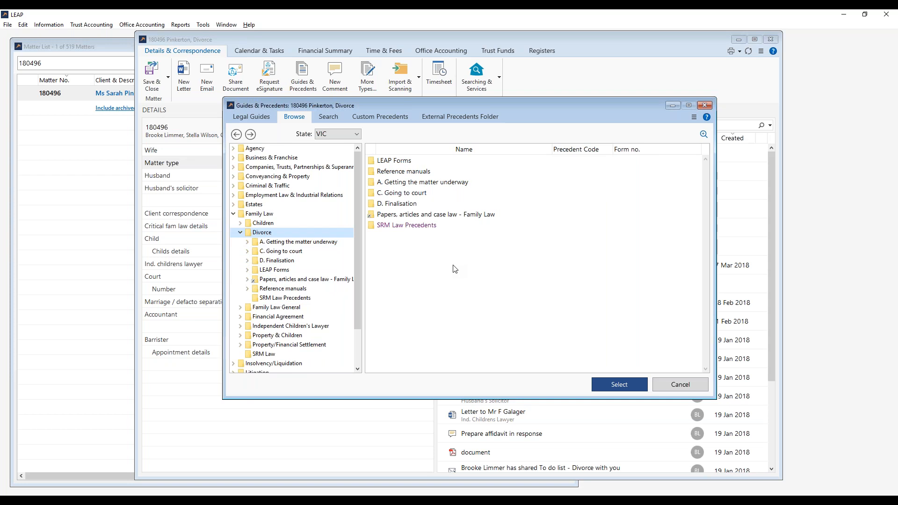
double_click(411, 227)
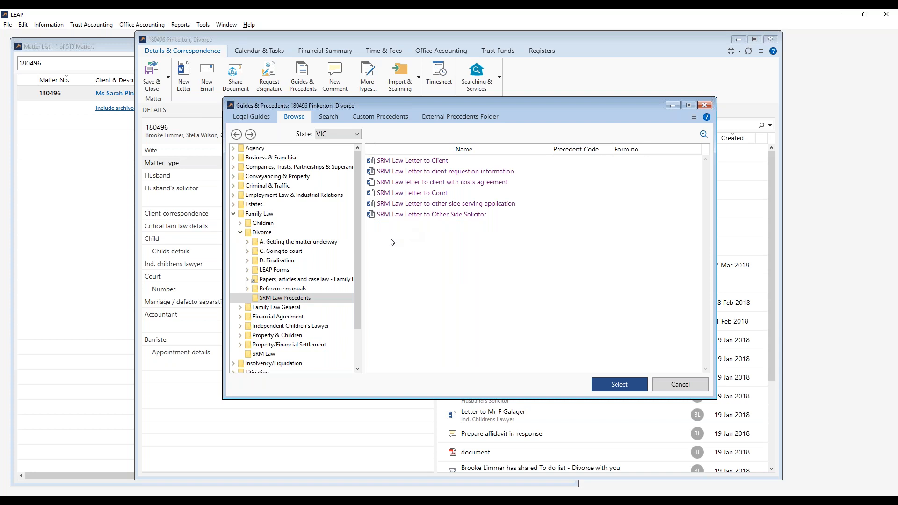
right_click(440, 299)
Create a New > Word or Excel Precedent of type Letter, with the Wife as recipient.
mouse_move(461, 304)
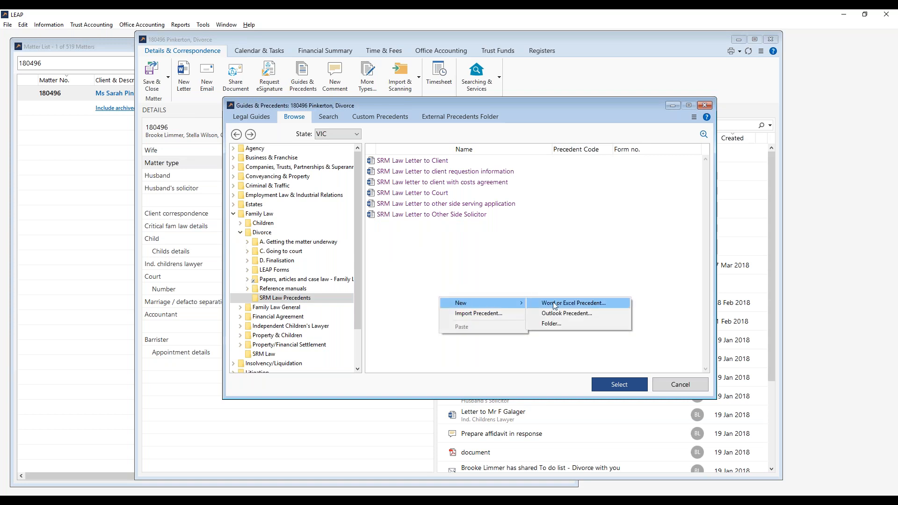
click(612, 303)
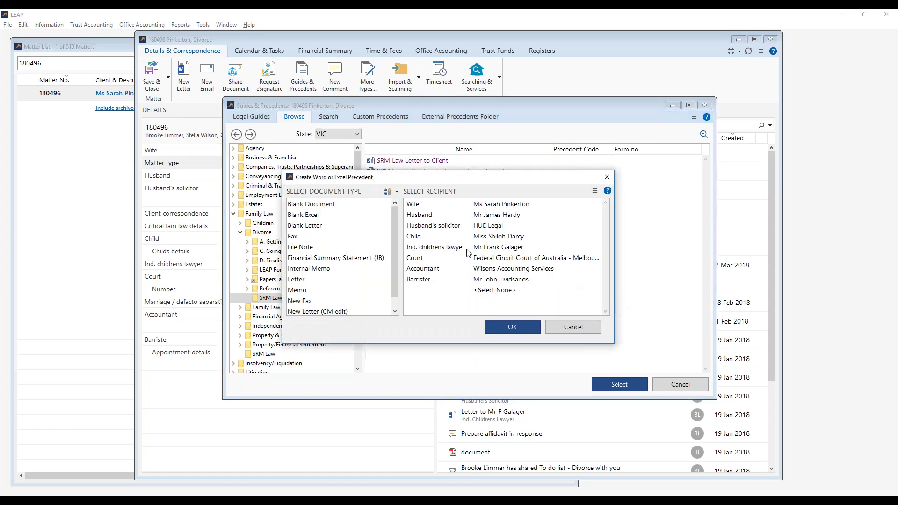
click(309, 281)
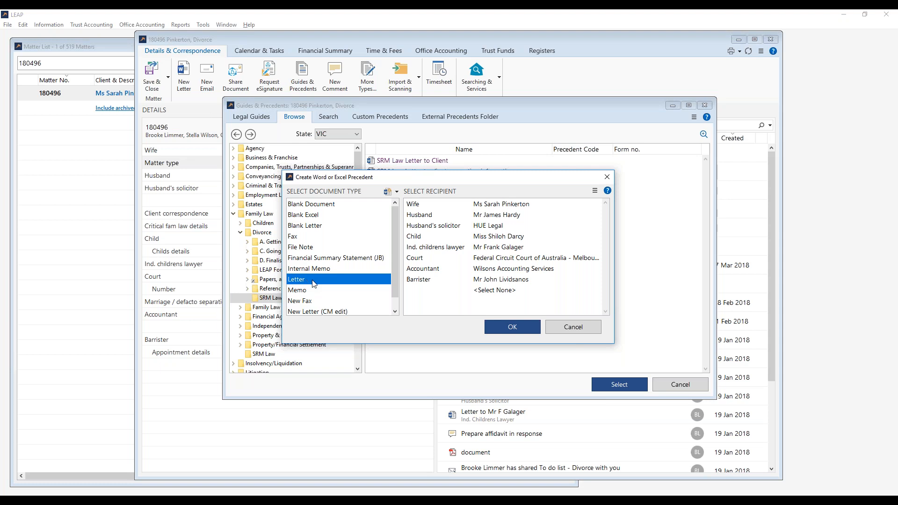
click(488, 205)
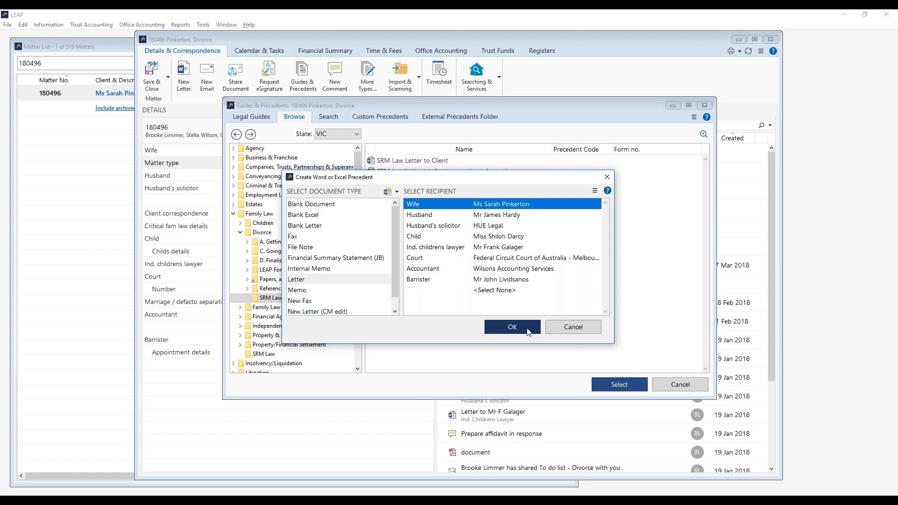
click(512, 327)
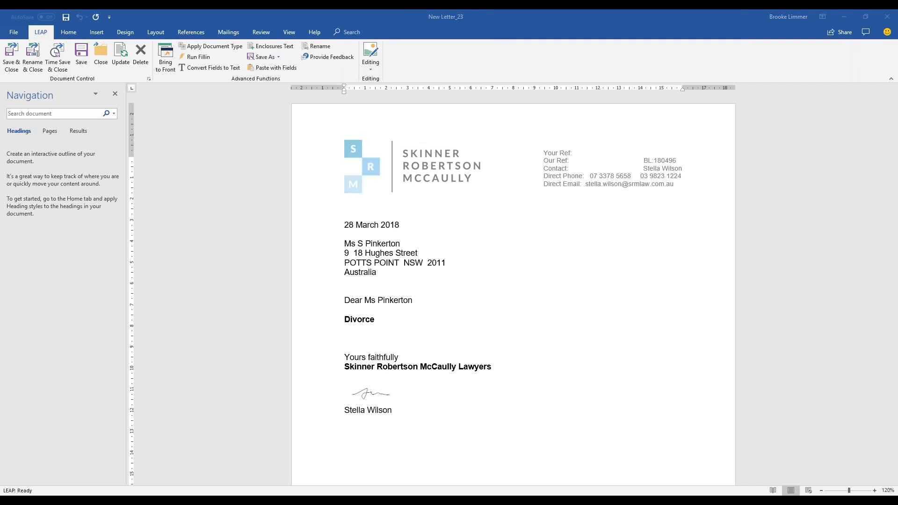
Paste the two body paragraphs into the letter and remove the extra blank line.
click(357, 338)
key(ctrl+v)
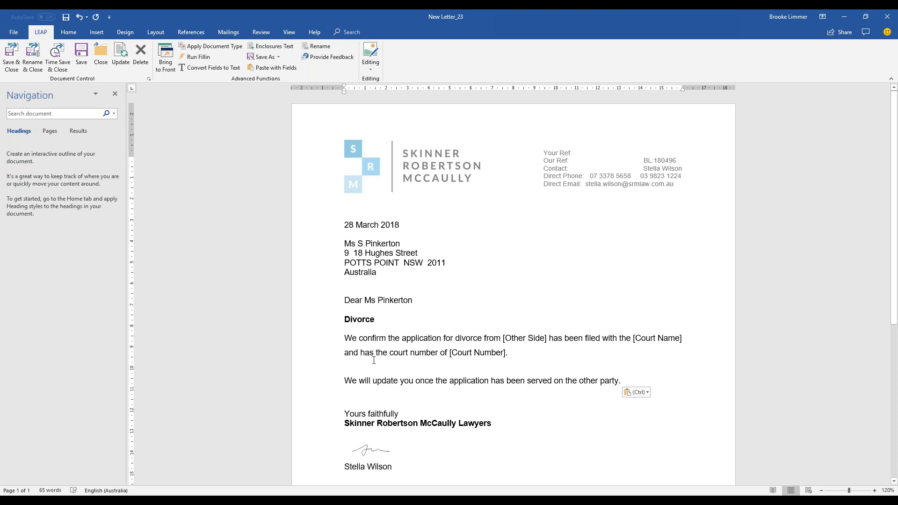
key(BackSpace)
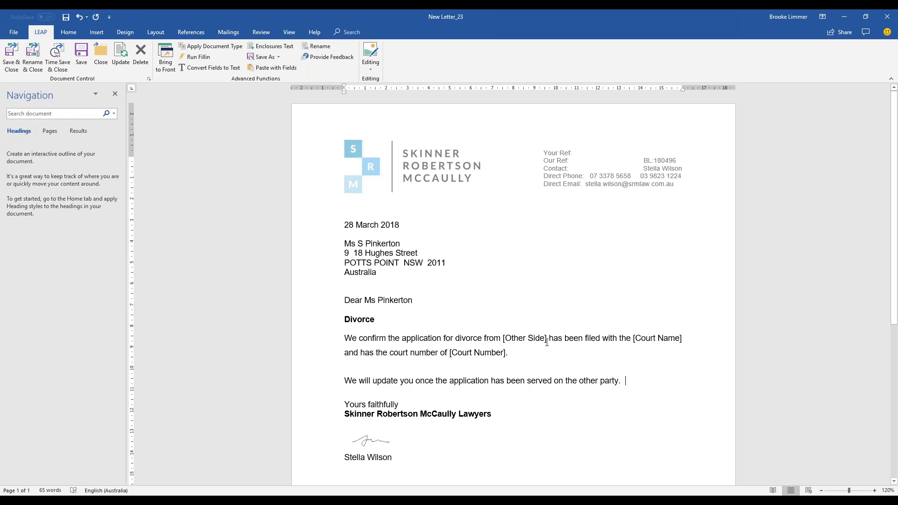
Review the [Other Side], [Court Name] and [Court Number] placeholders in the pasted text.
drag(547, 342, 504, 334)
drag(686, 339, 620, 339)
scroll(607, 384, up, 2)
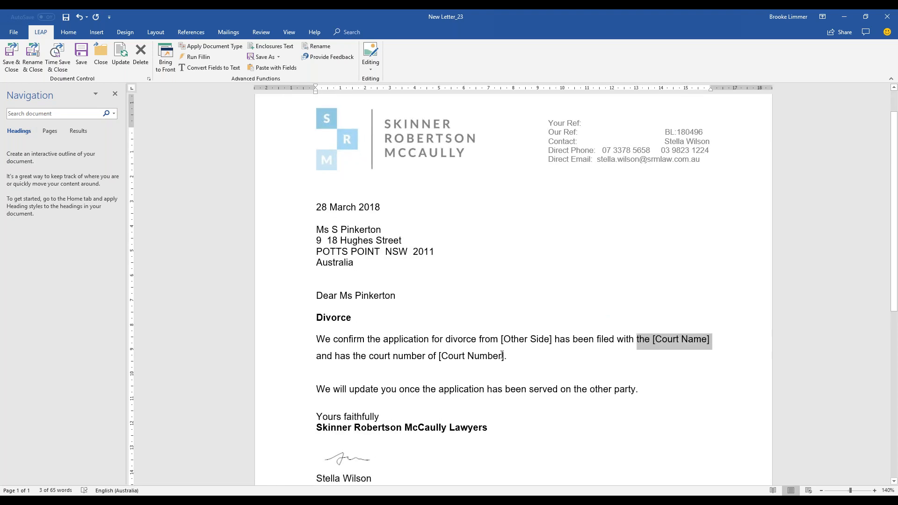
drag(505, 355, 439, 357)
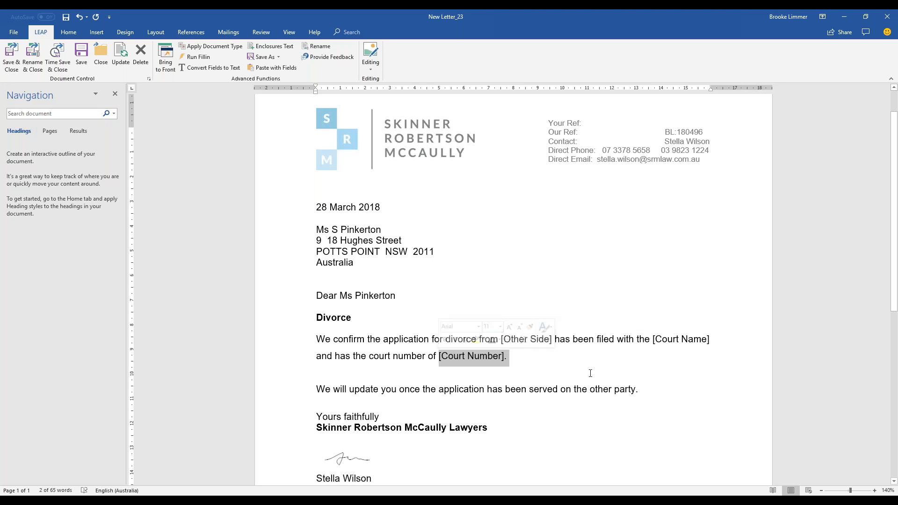
key(Down)
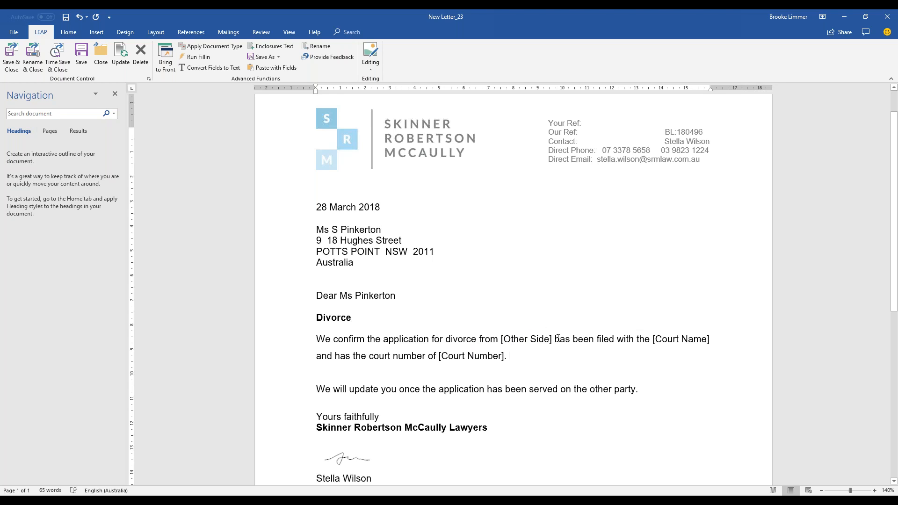
drag(554, 339, 502, 341)
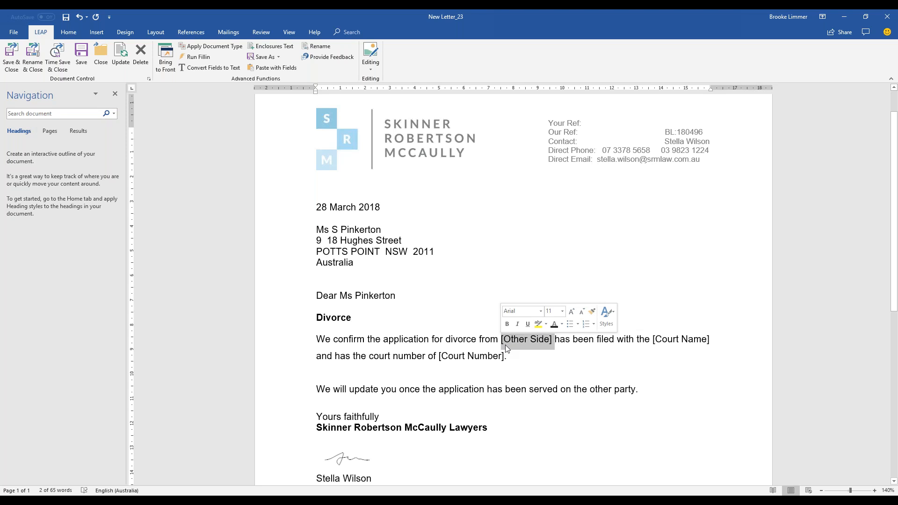
click(536, 365)
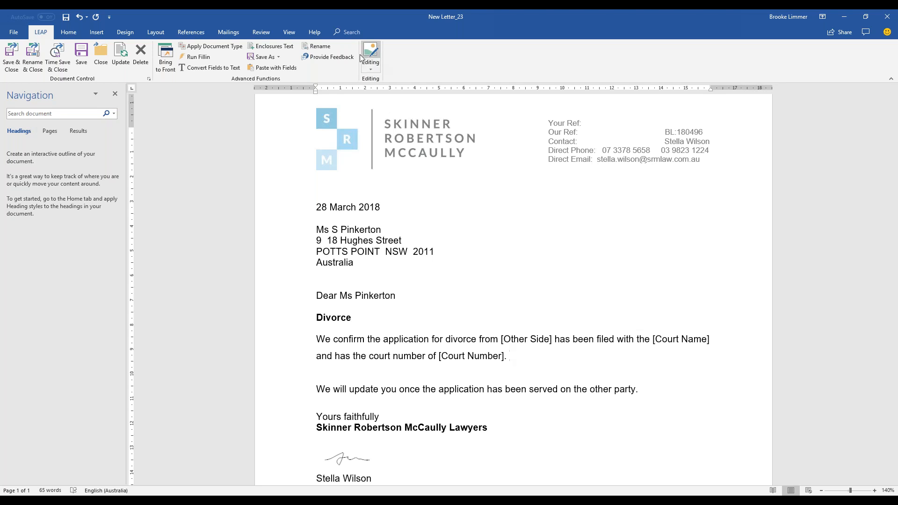
click(373, 66)
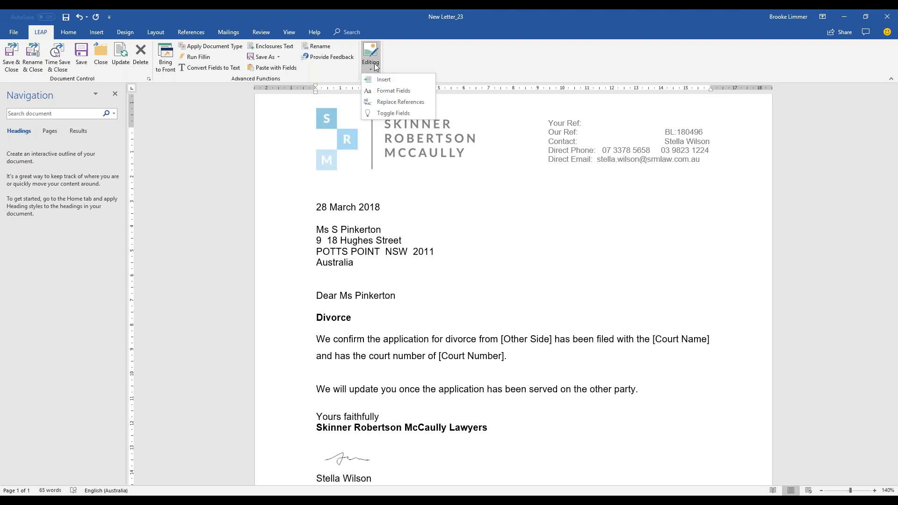
click(410, 79)
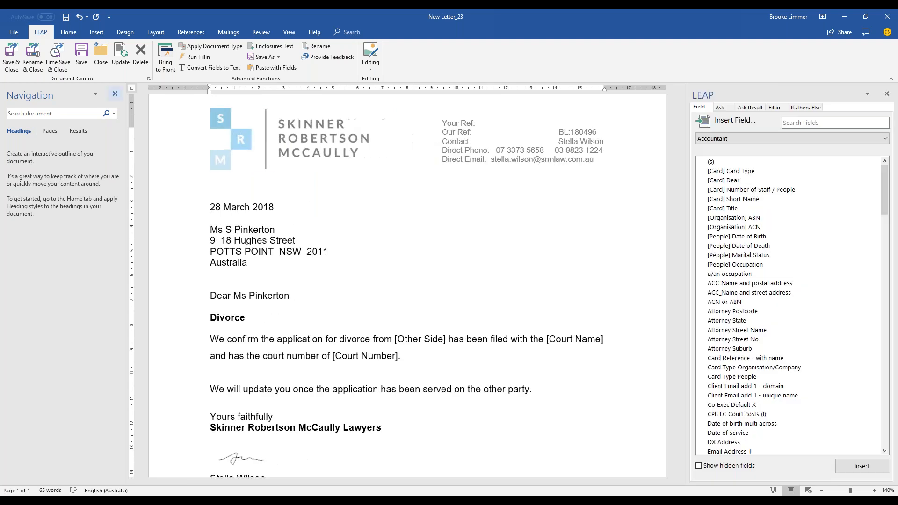
click(115, 94)
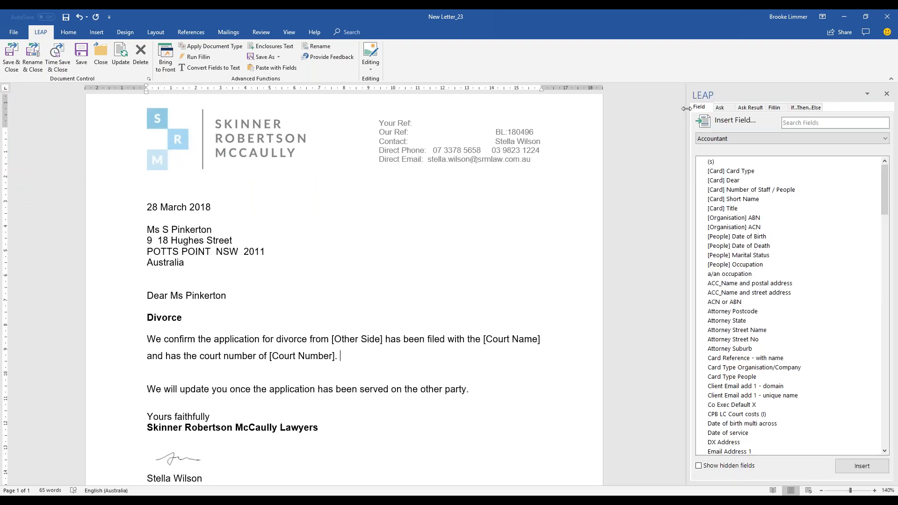
drag(675, 108, 602, 109)
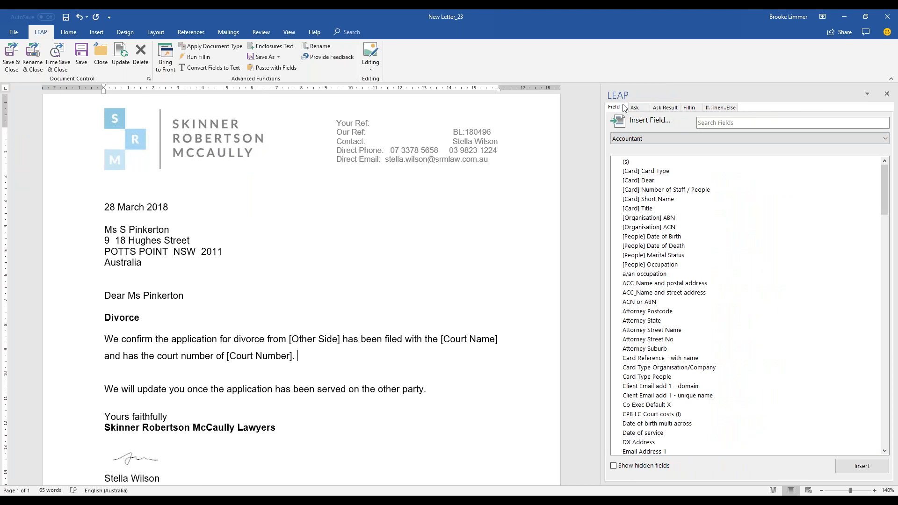
click(664, 138)
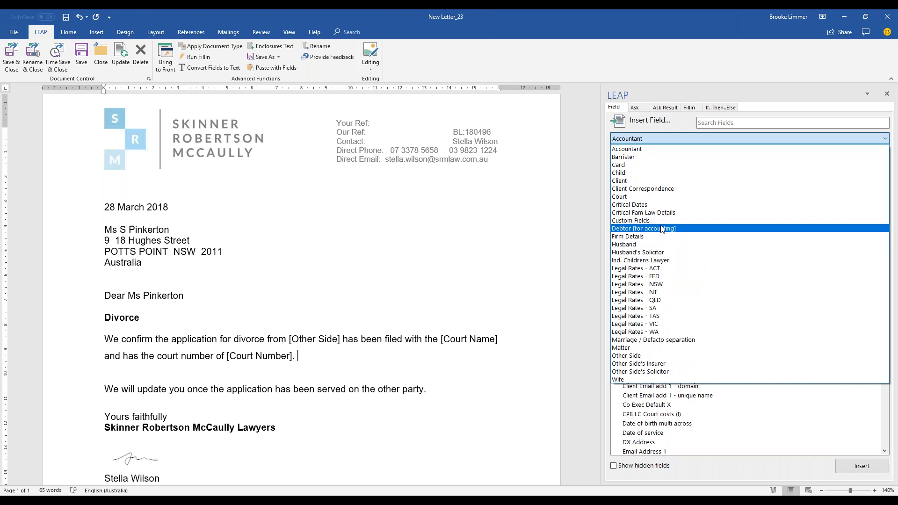
click(650, 140)
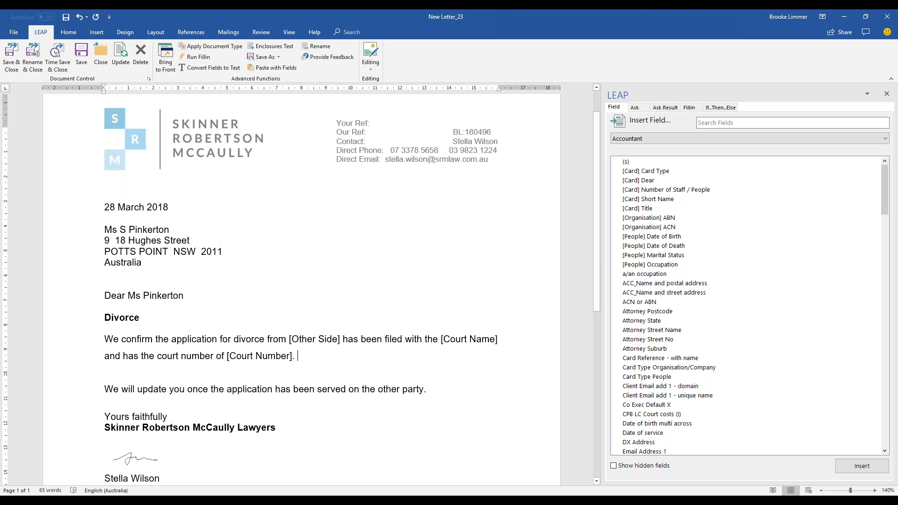
mouse_move(172, 502)
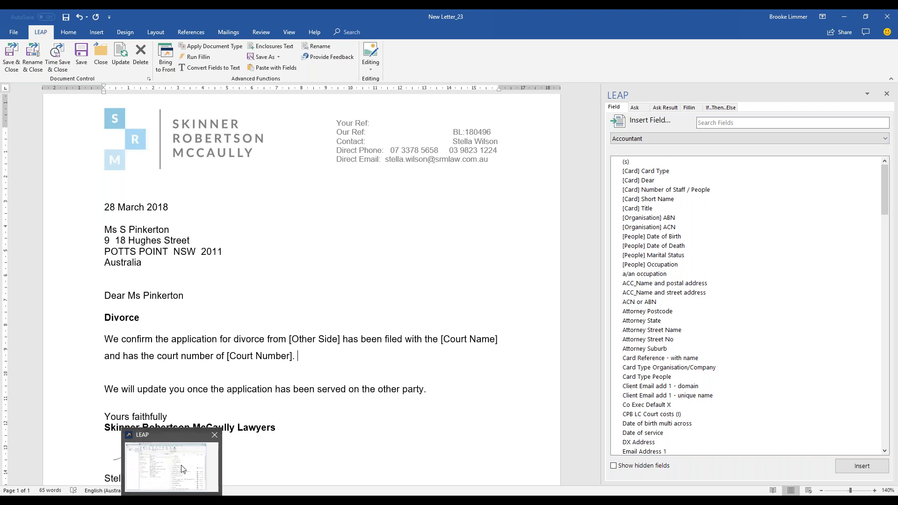
drag(338, 340, 288, 339)
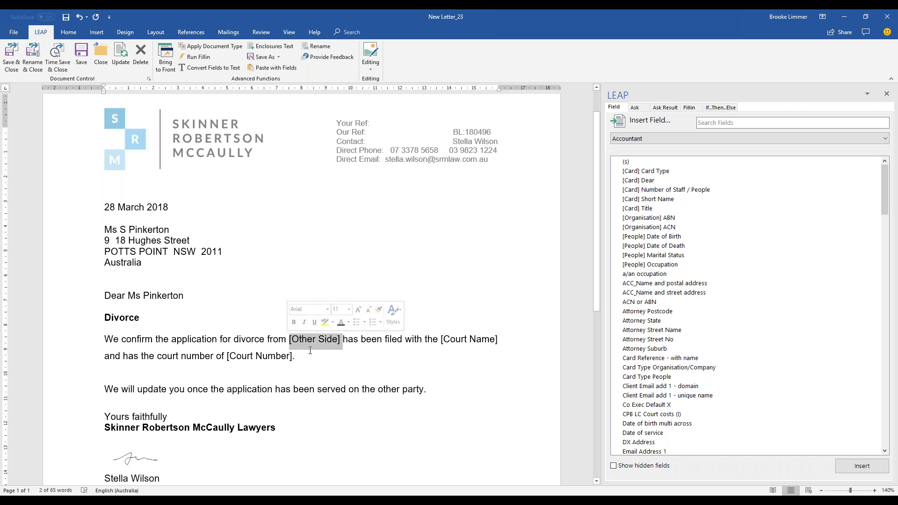
click(310, 351)
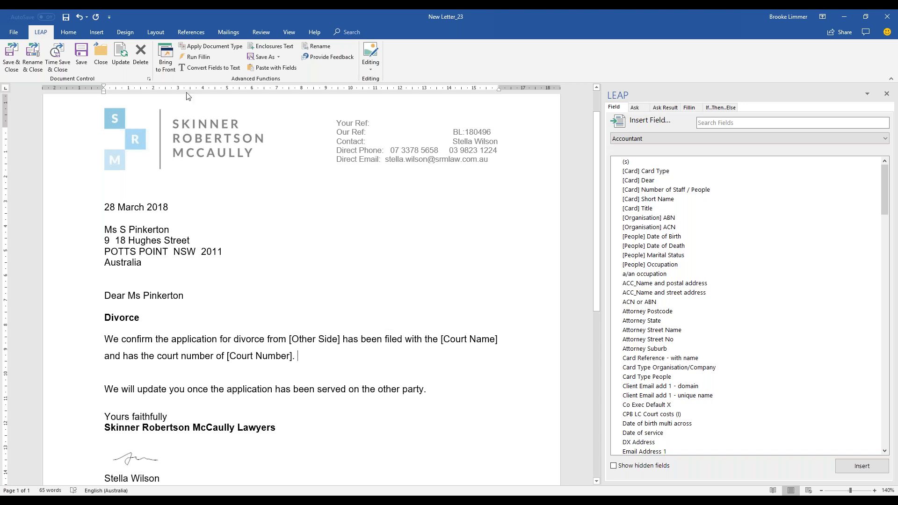
click(167, 66)
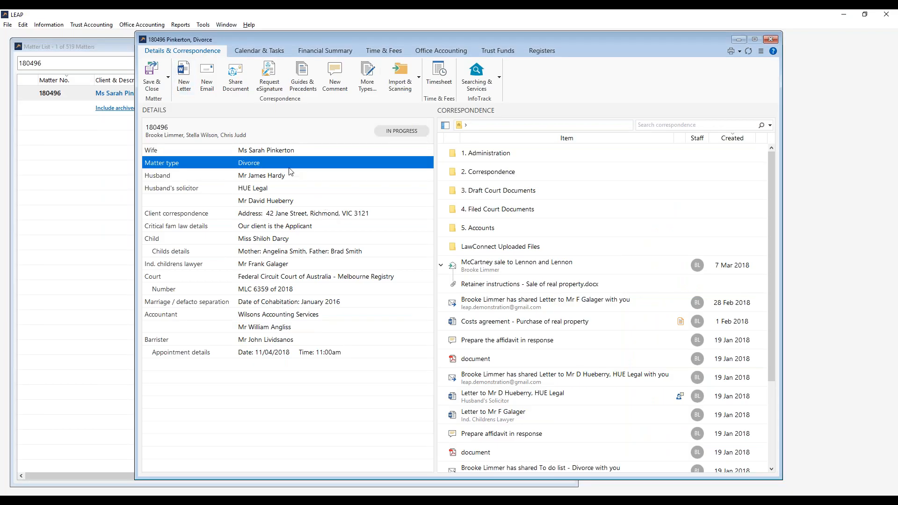
double_click(256, 164)
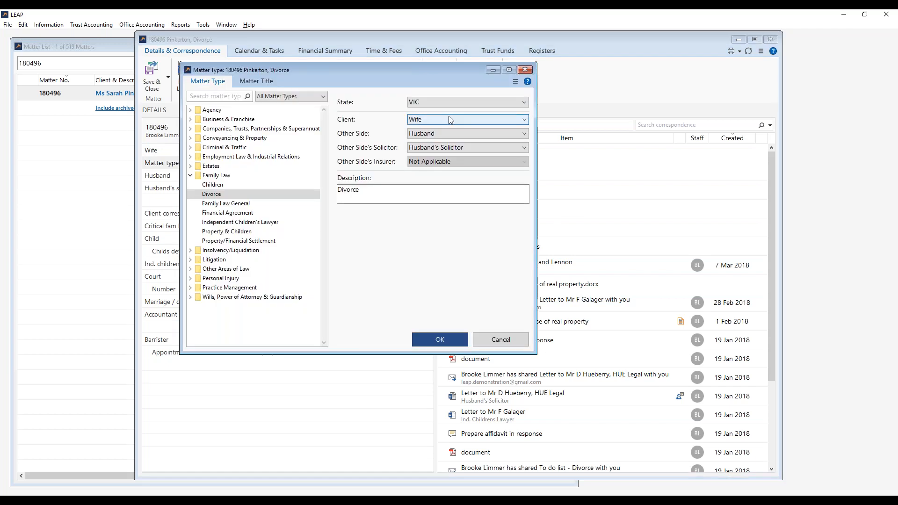
click(465, 134)
click(465, 134)
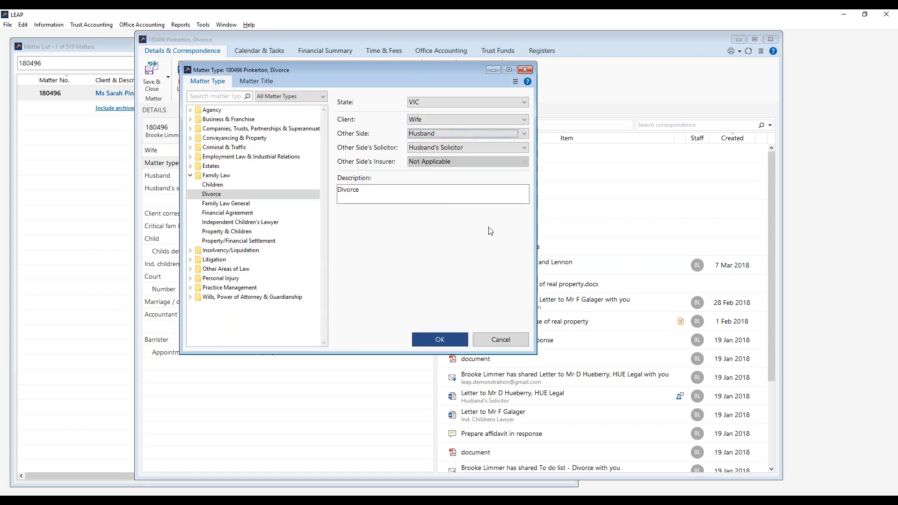
click(510, 338)
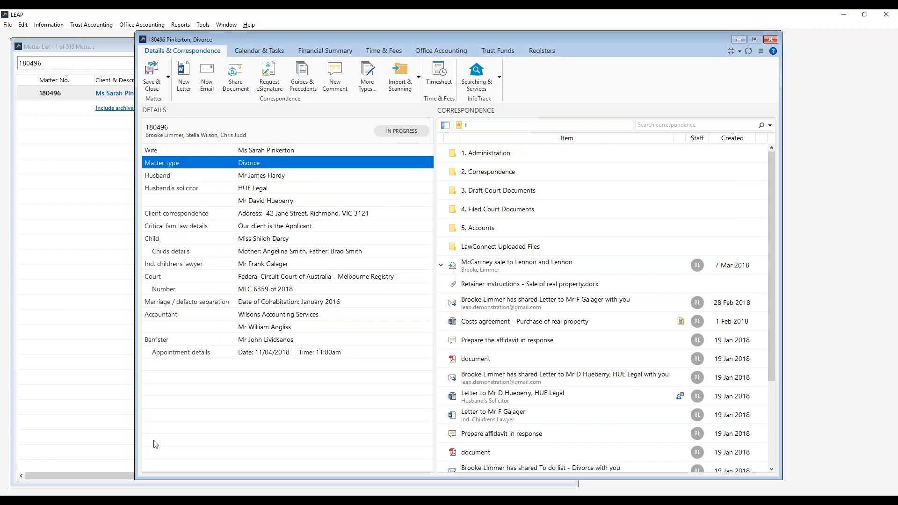
mouse_move(192, 499)
click(233, 461)
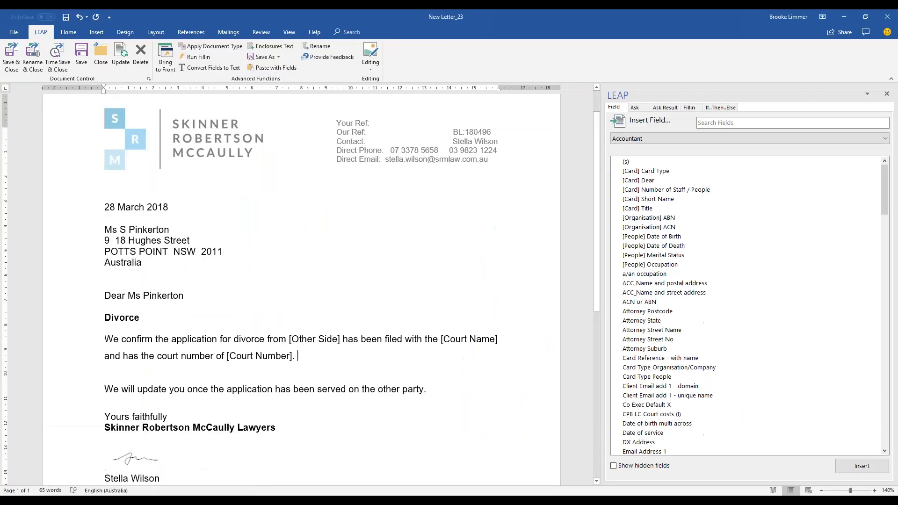
click(675, 139)
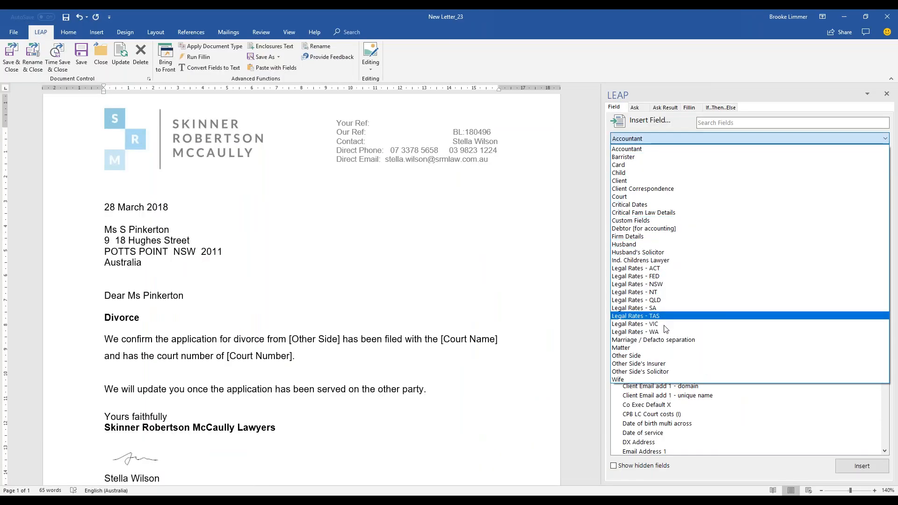
Switch the field list to the Other Side category and scroll through its fields.
click(664, 356)
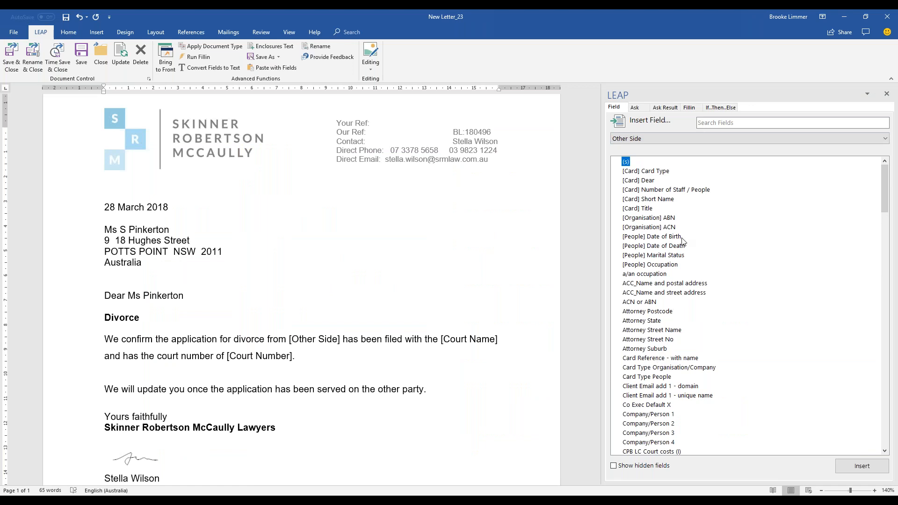
scroll(685, 225, down, 12)
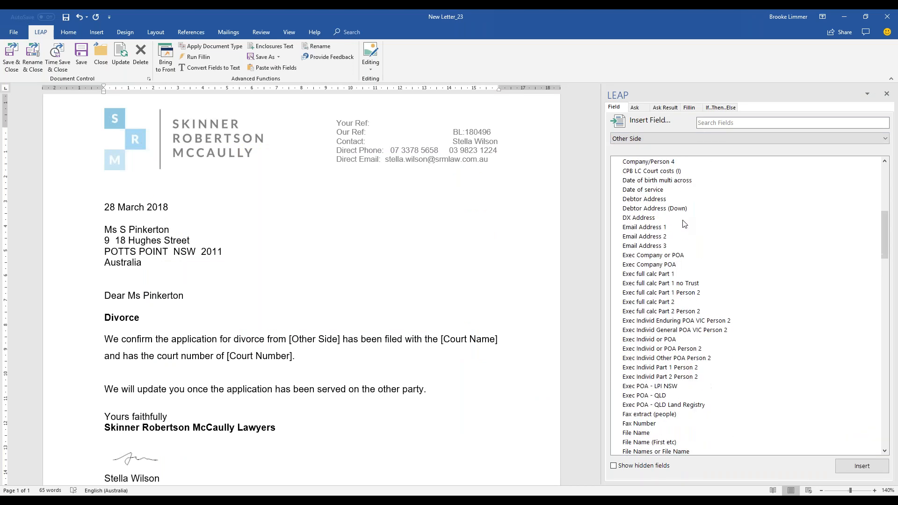
scroll(684, 225, down, 6)
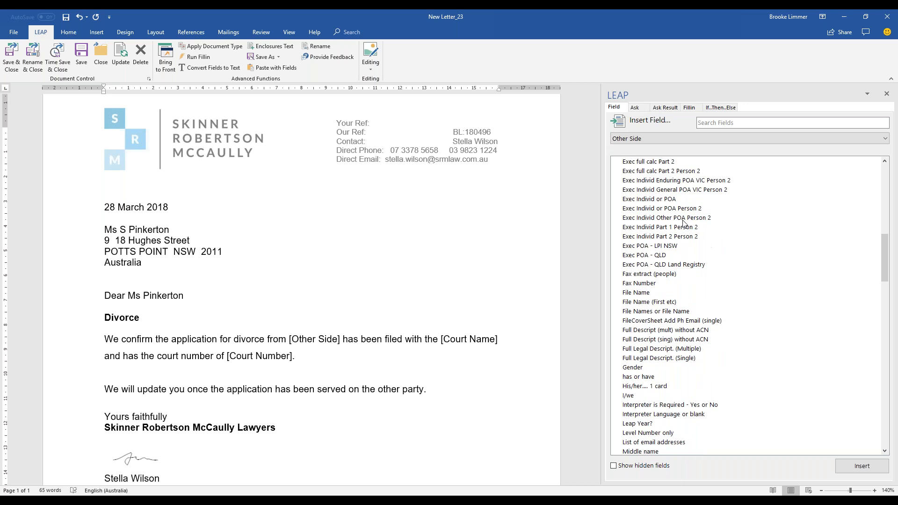
scroll(685, 225, down, 2)
scroll(683, 229, up, 6)
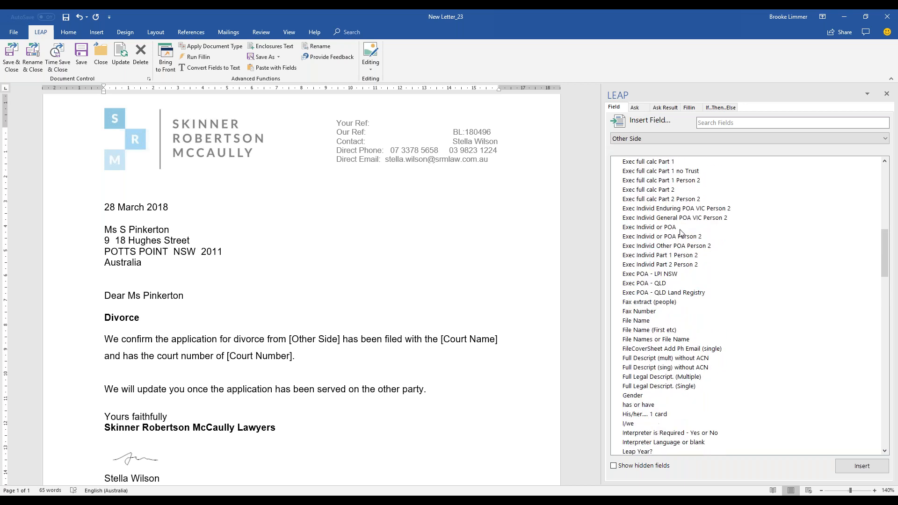
scroll(682, 236, up, 7)
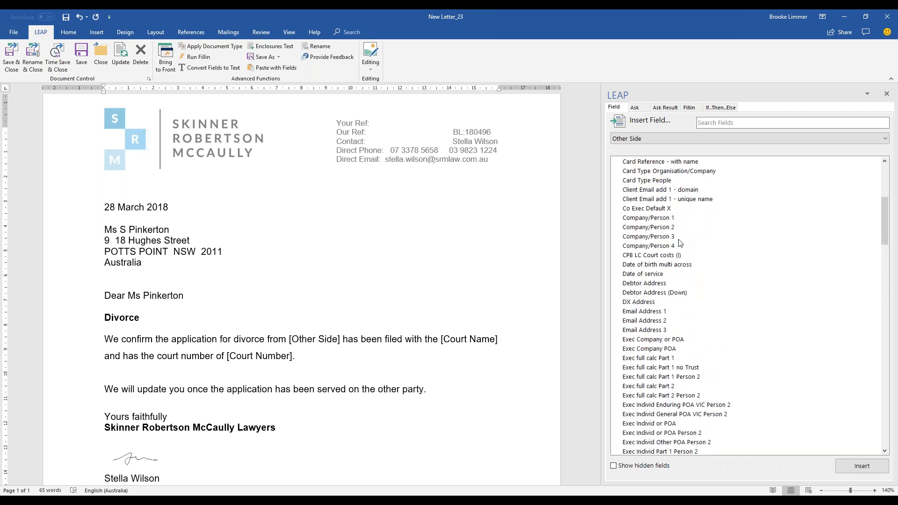
scroll(681, 243, up, 1)
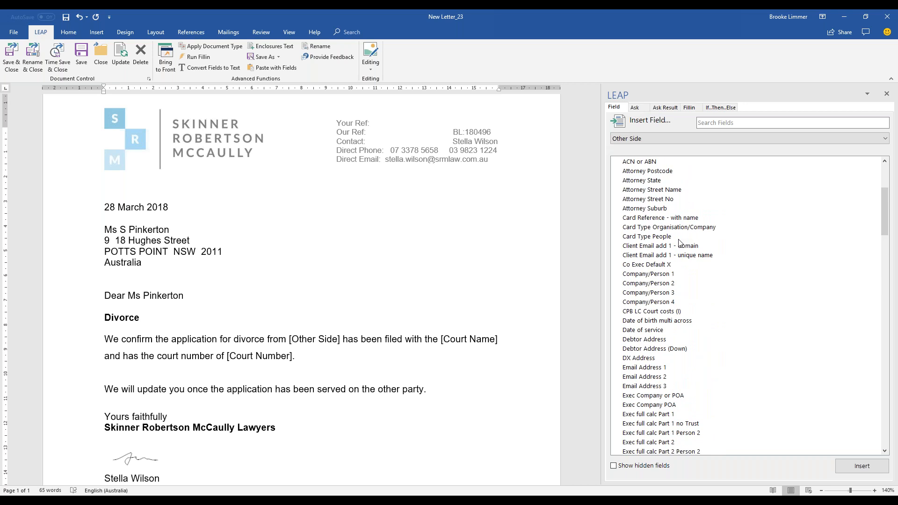
scroll(674, 262, down, 5)
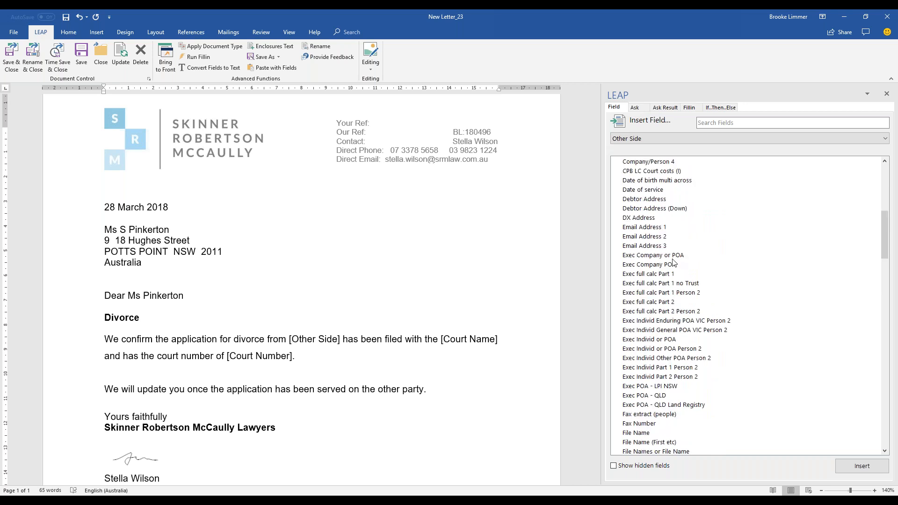
Toggle Show hidden fields on and off, then select Full Legal Descript. (Single).
click(641, 469)
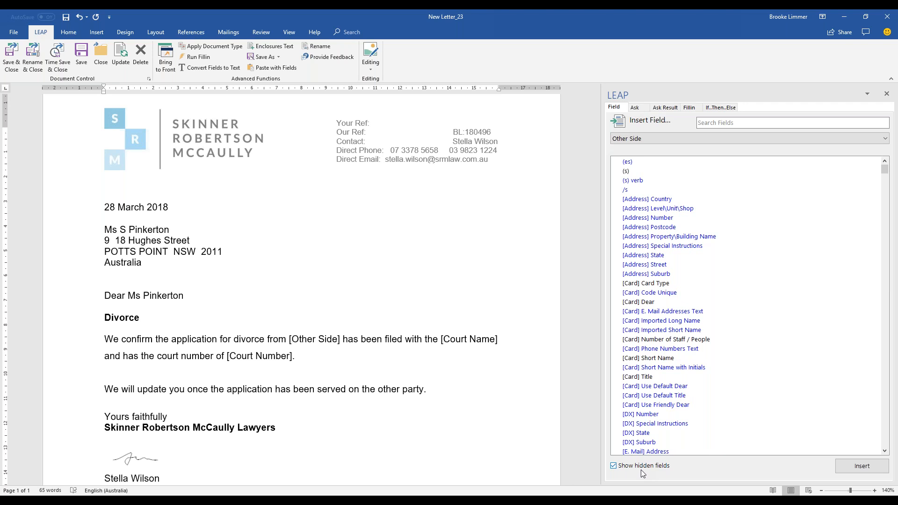
click(641, 470)
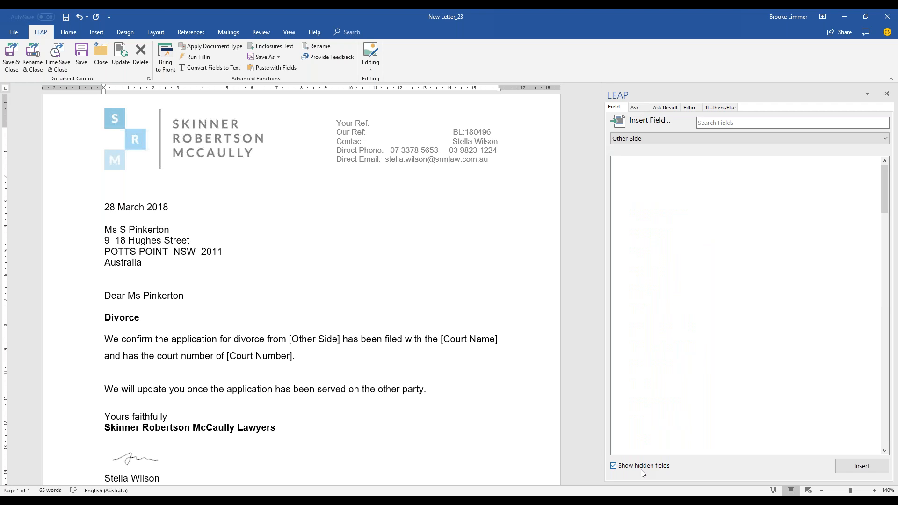
click(667, 351)
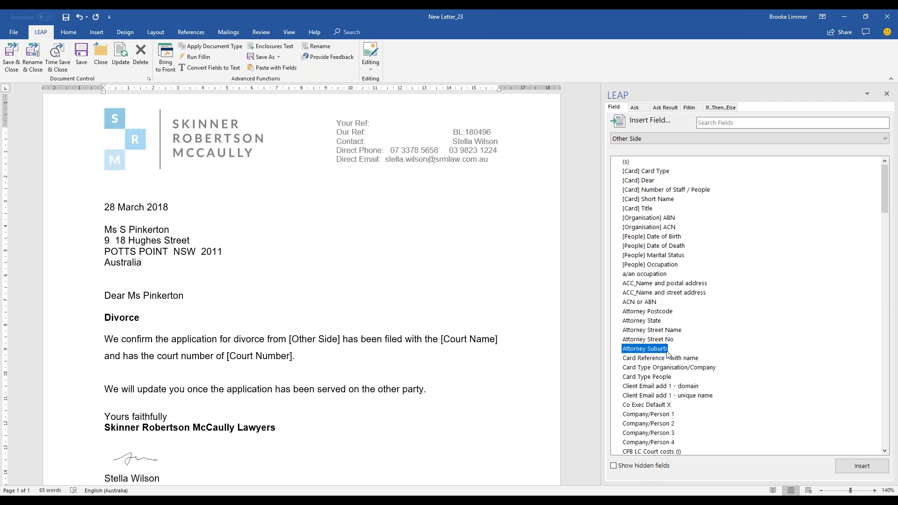
scroll(668, 354, down, 5)
scroll(669, 354, down, 13)
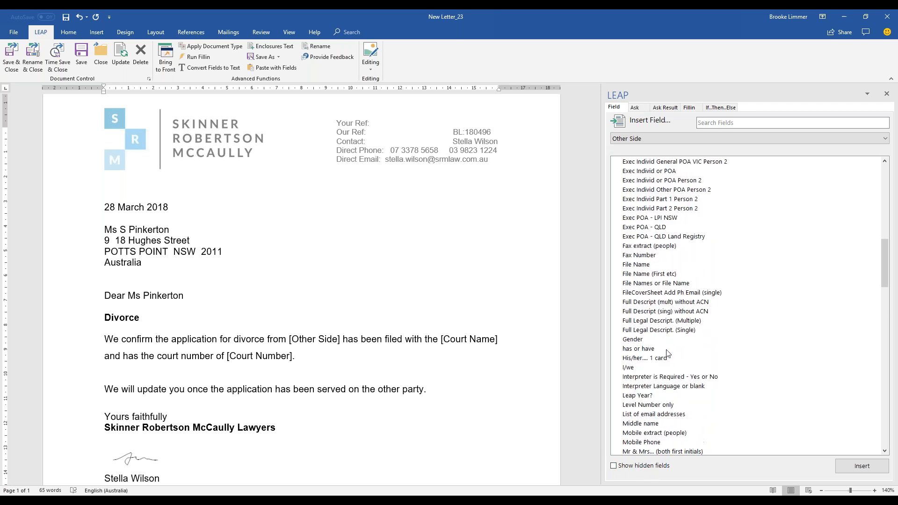
click(661, 333)
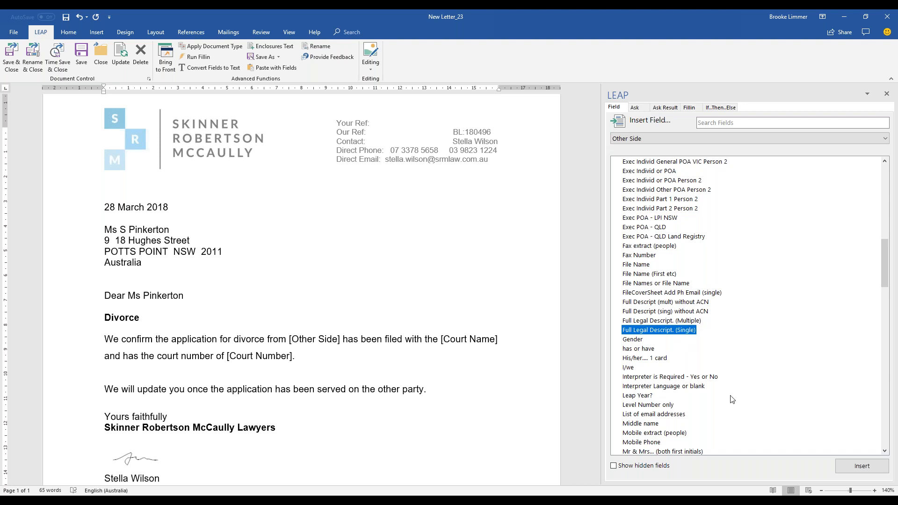
Replace the [Other Side] placeholder with the Other Side Full Legal Descript. (Single) field.
click(302, 345)
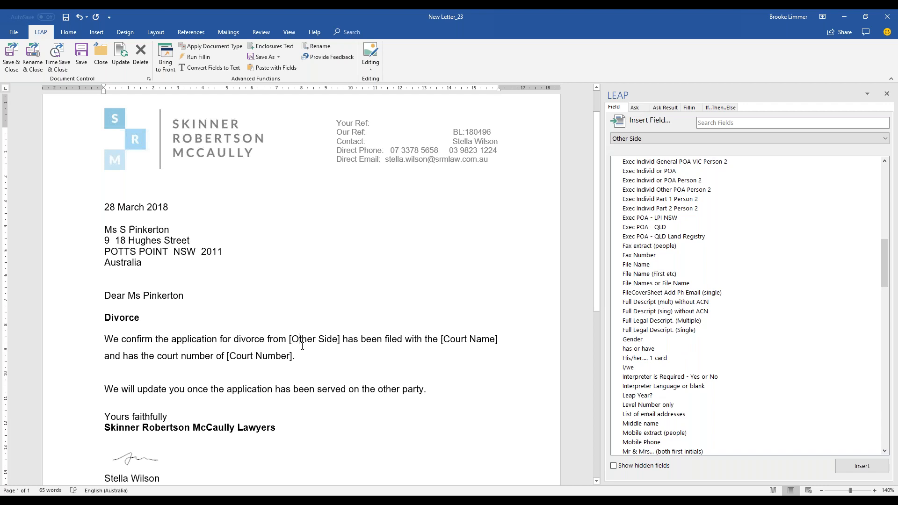
drag(344, 338, 289, 339)
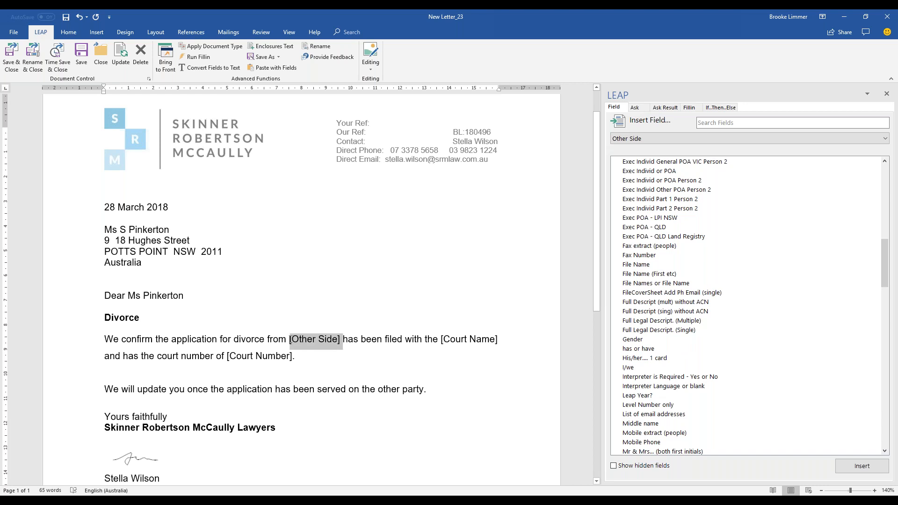
key(Delete)
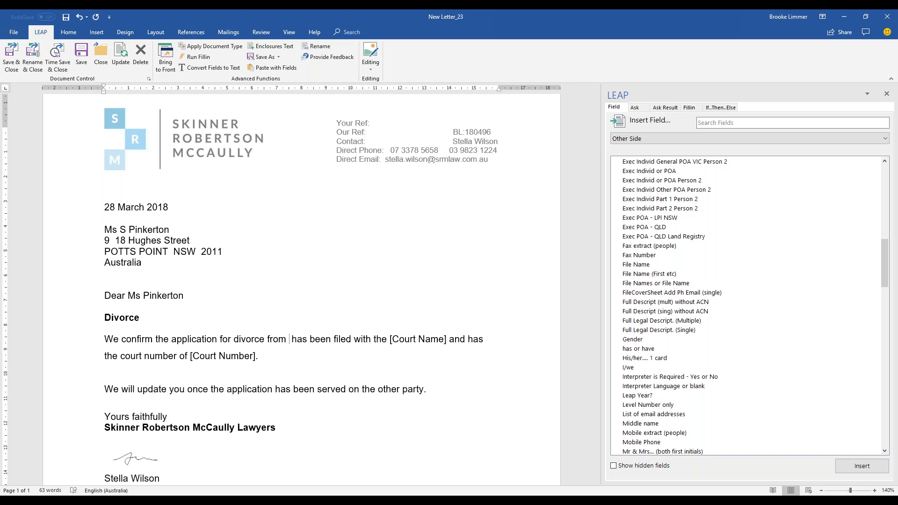
click(658, 331)
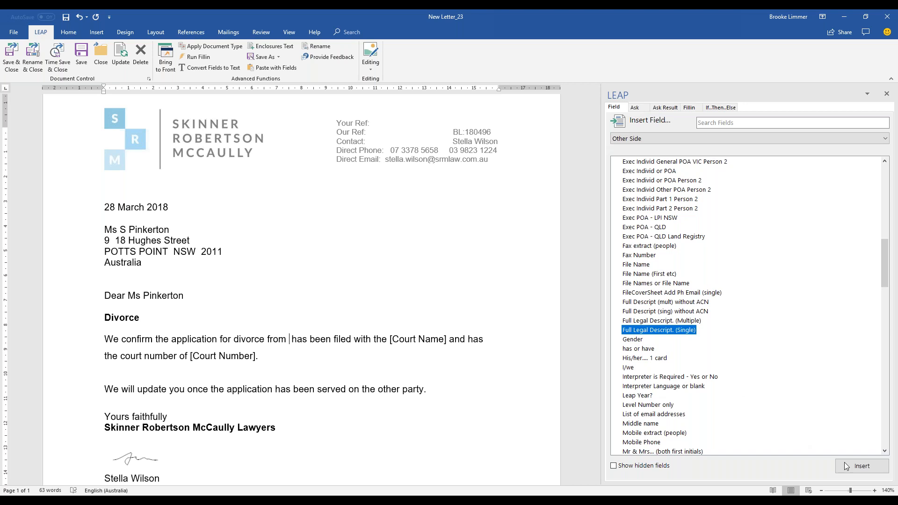
click(872, 469)
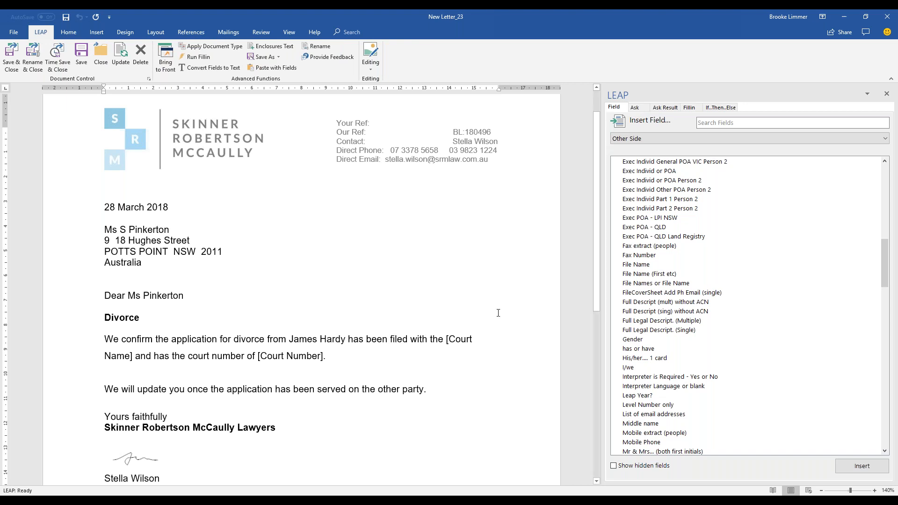
click(459, 334)
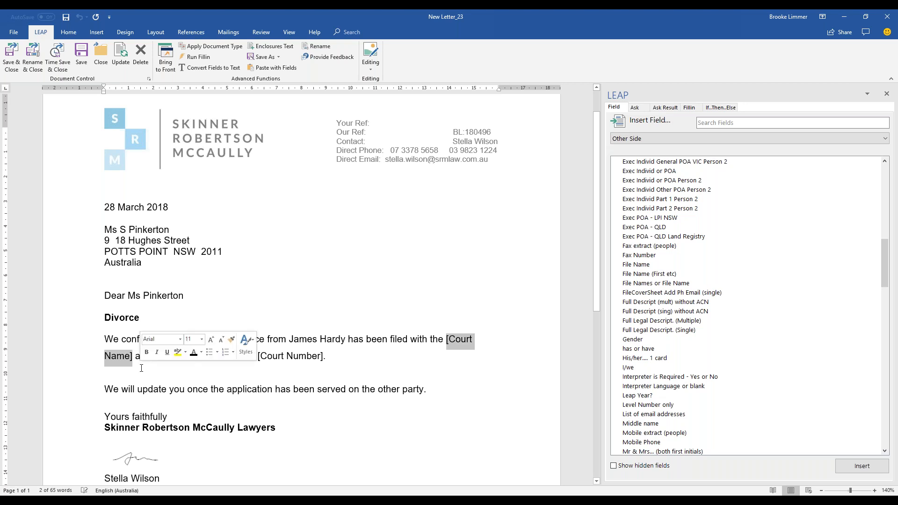
Delete the [Court Name] placeholder and check which court is recorded on the matter.
key(Delete)
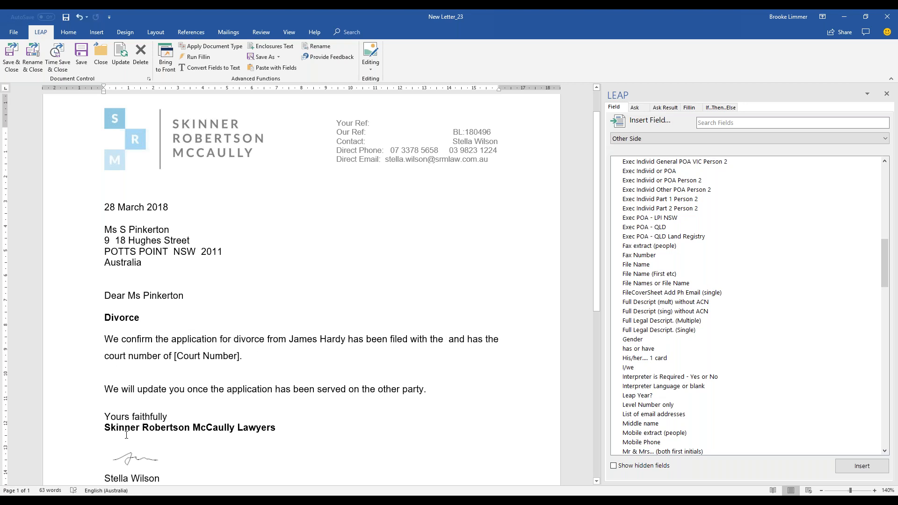
click(171, 59)
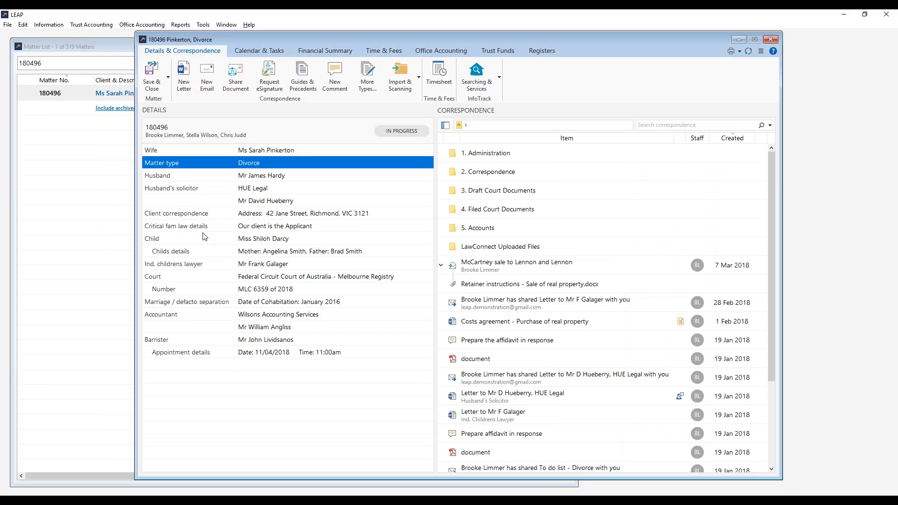
click(257, 278)
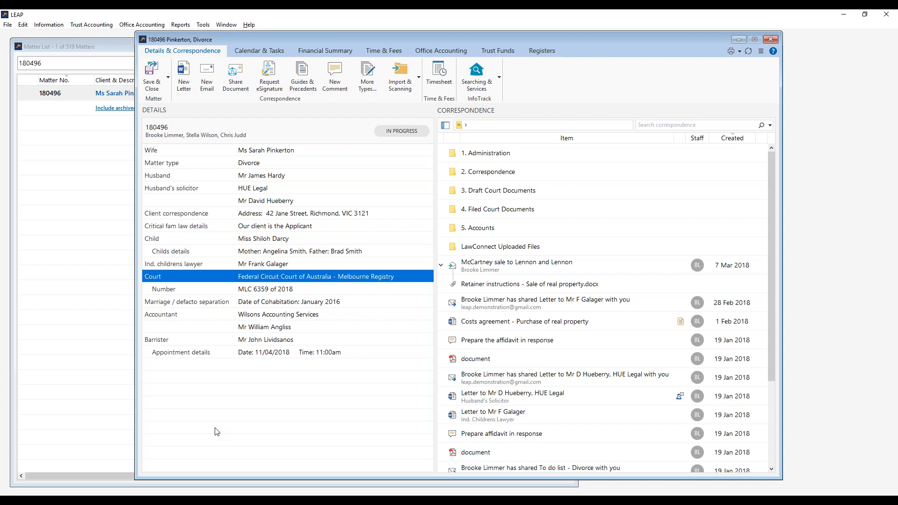
click(149, 502)
click(202, 469)
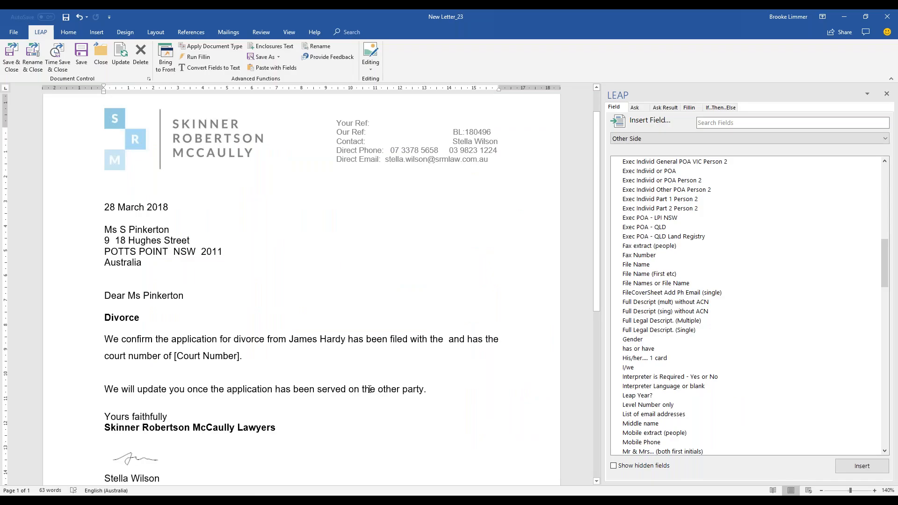
Insert the Court [Card] Short Name field after "filed with the".
click(662, 134)
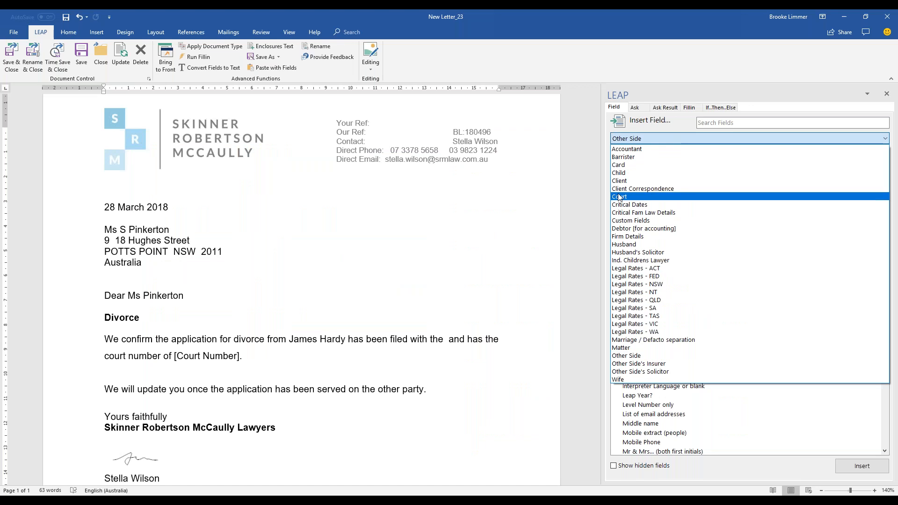
click(620, 197)
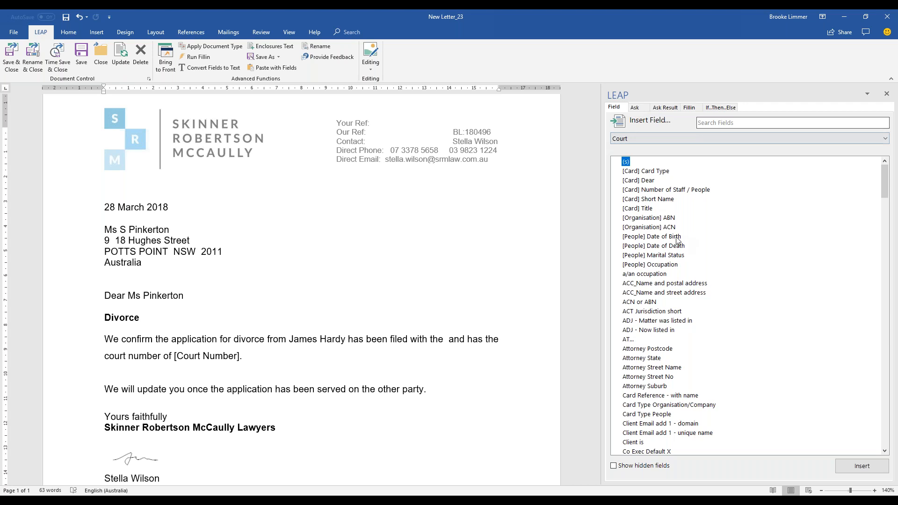
click(655, 199)
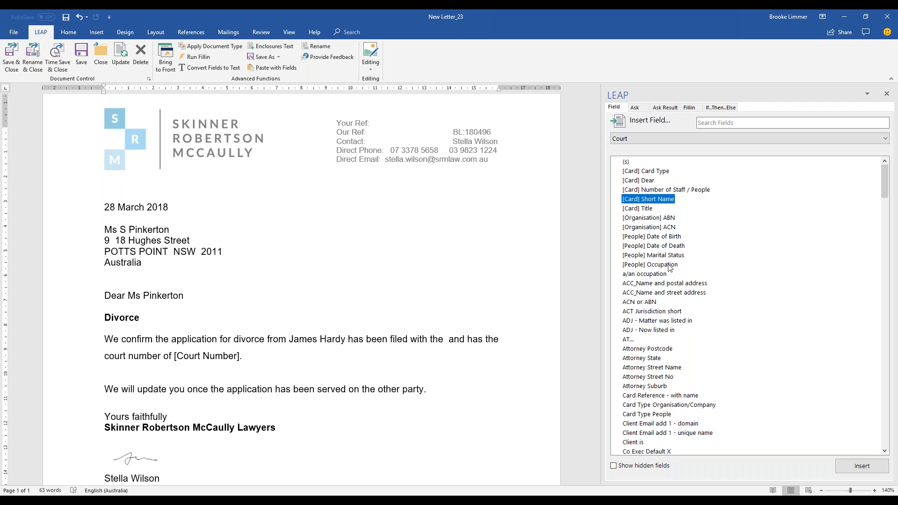
click(445, 339)
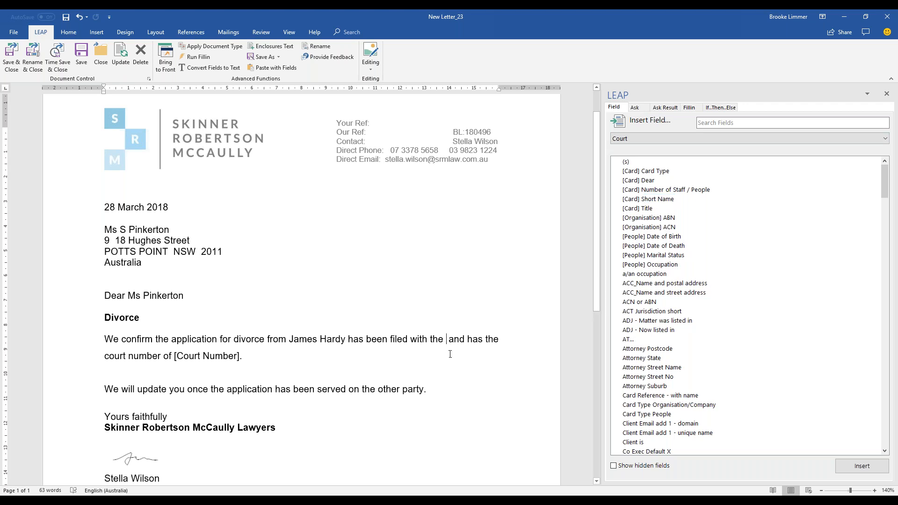
click(648, 200)
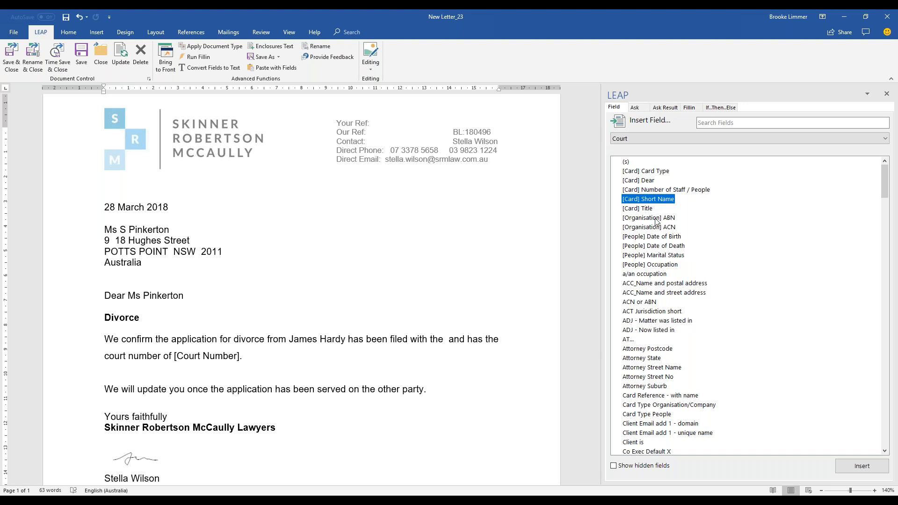
click(862, 467)
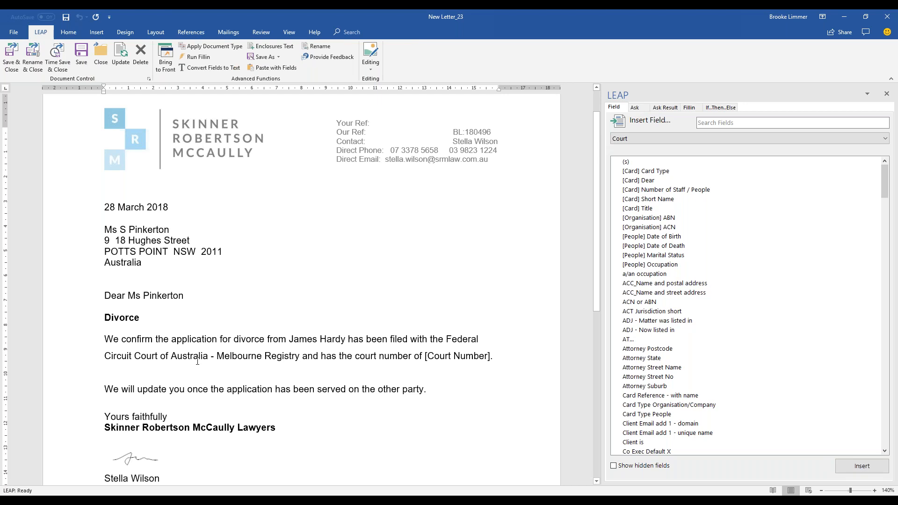
Delete the [Court Number] placeholder and end the sentence with a full stop.
click(493, 357)
click(427, 356)
key(Delete)
text(.)
Search the fields for 'No.' and insert Court No. Display after "court number of".
click(729, 126)
text(Number)
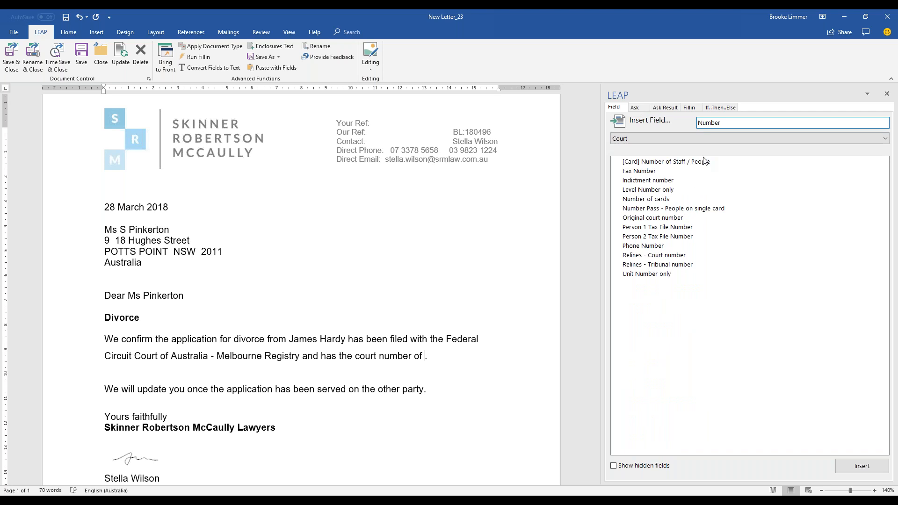
key(BackSpace)
key(BackSpace)
key(BackSpace)
key(BackSpace)
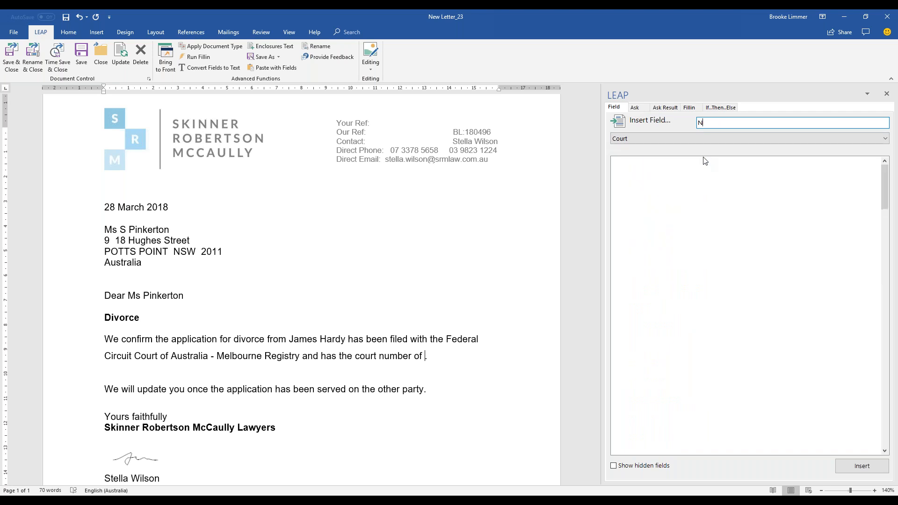
text(O.)
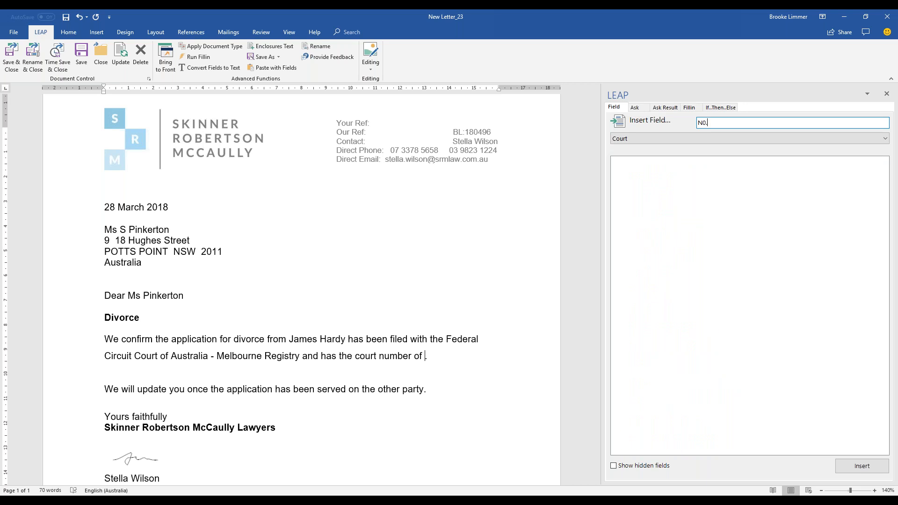
key(BackSpace)
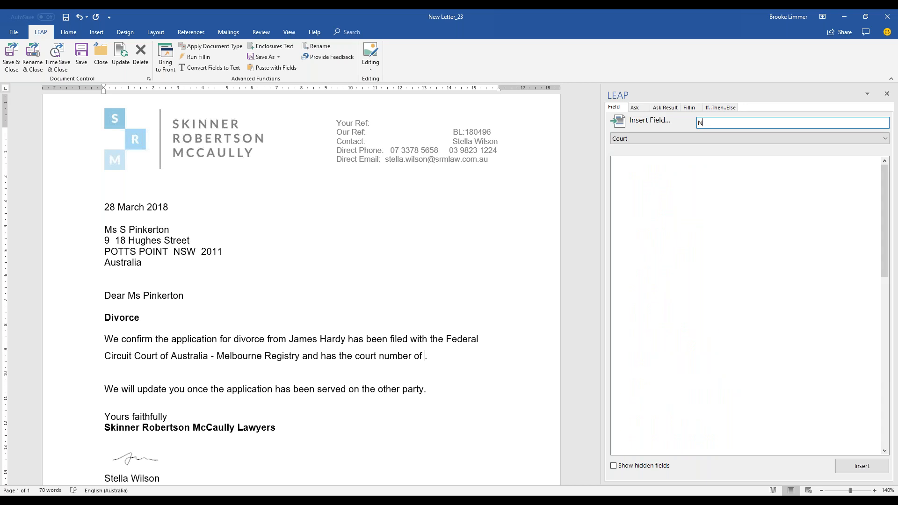
text(o.)
click(669, 164)
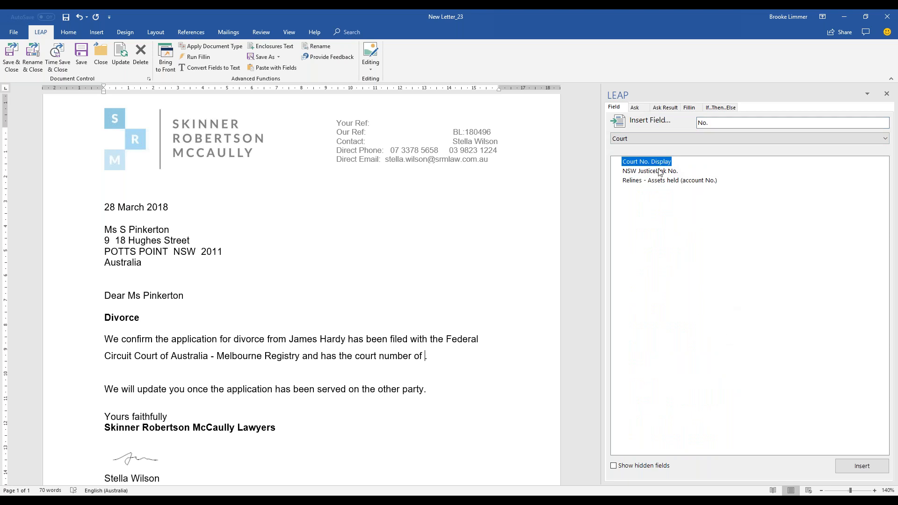
click(854, 468)
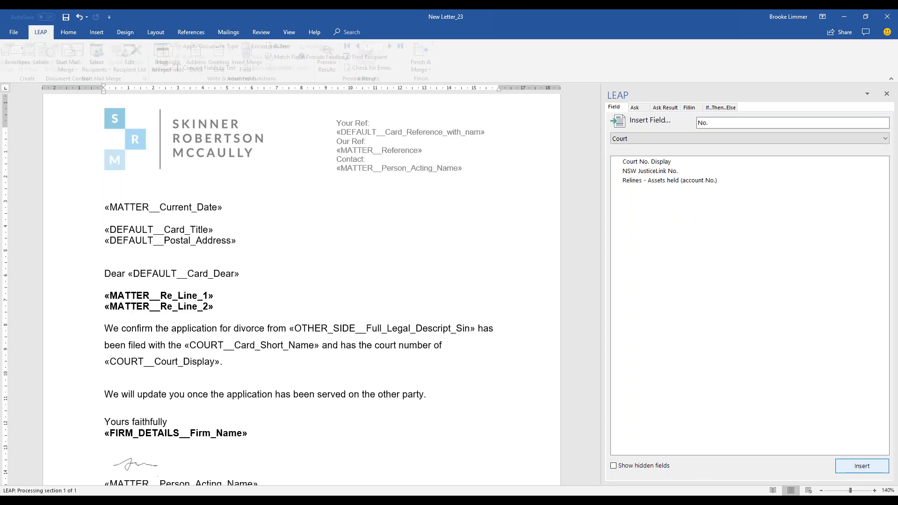
click(455, 367)
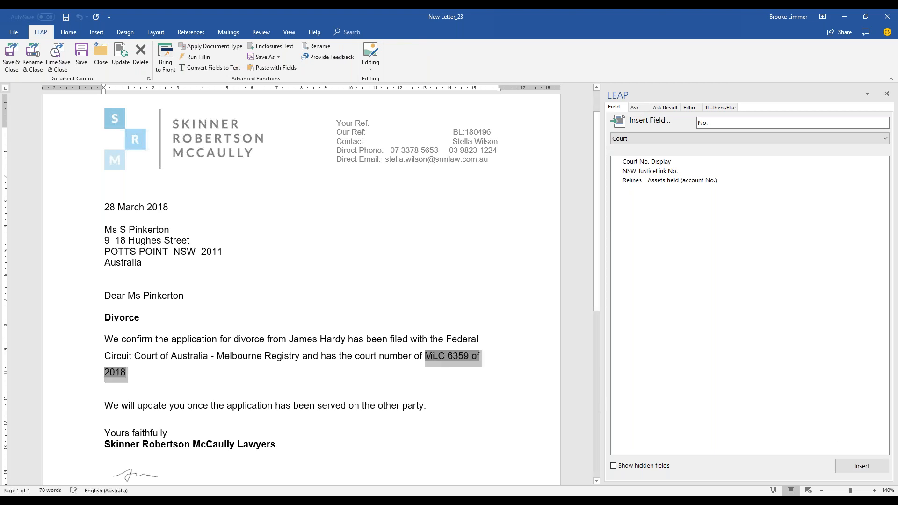
click(326, 366)
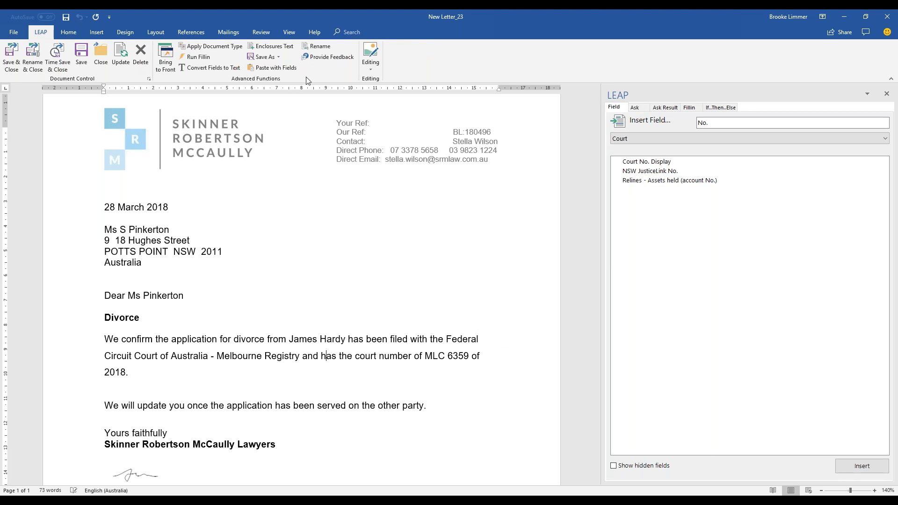
click(370, 68)
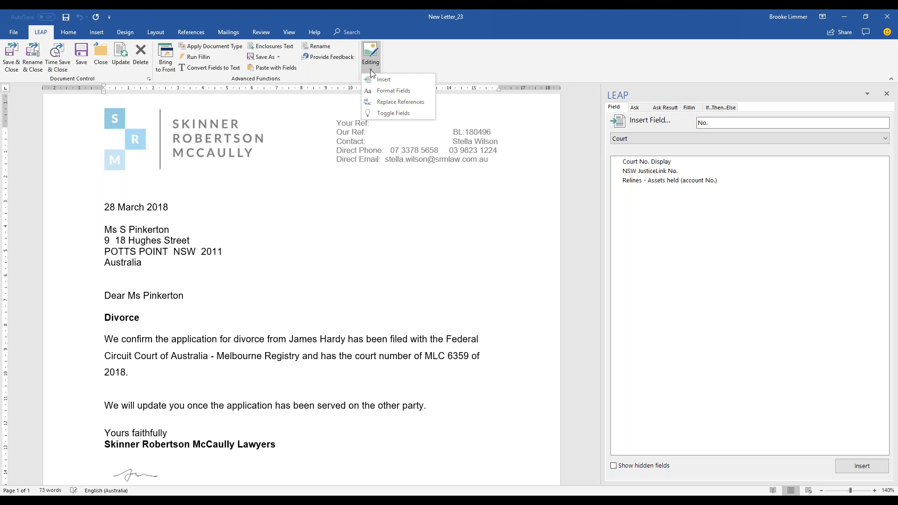
click(392, 112)
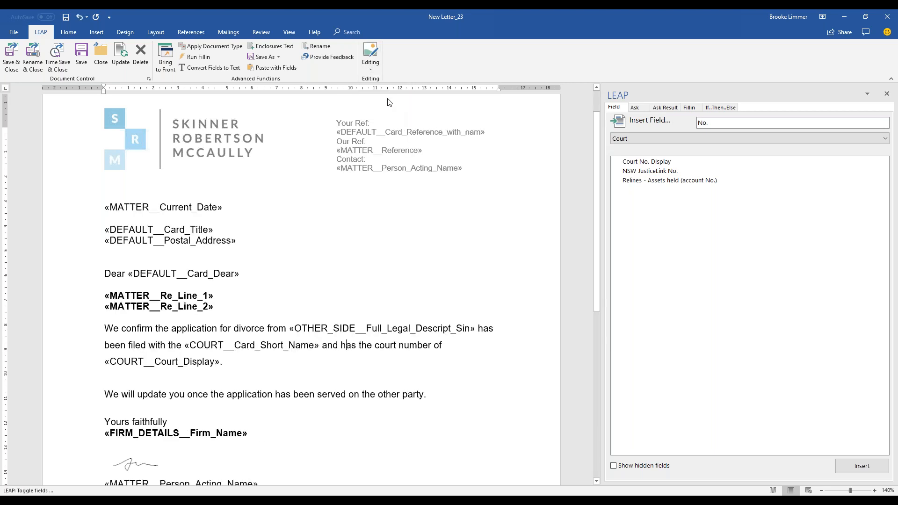
click(375, 68)
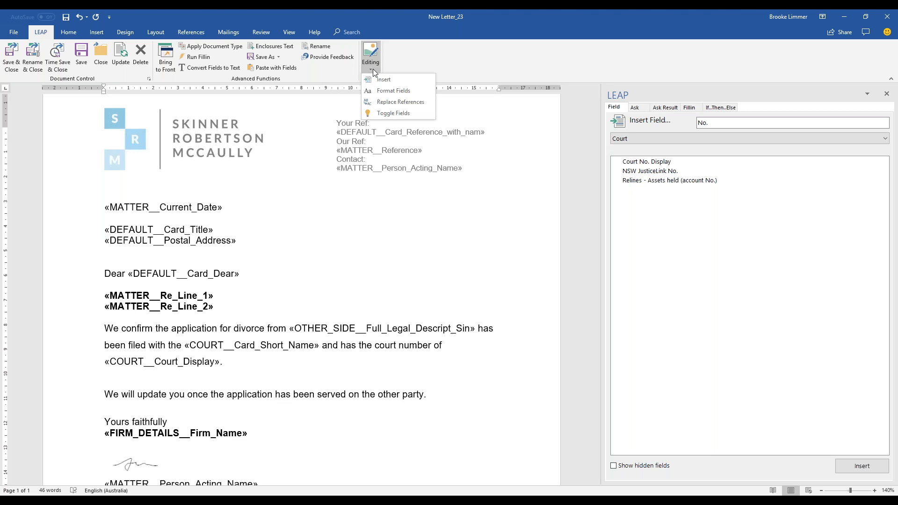
click(381, 113)
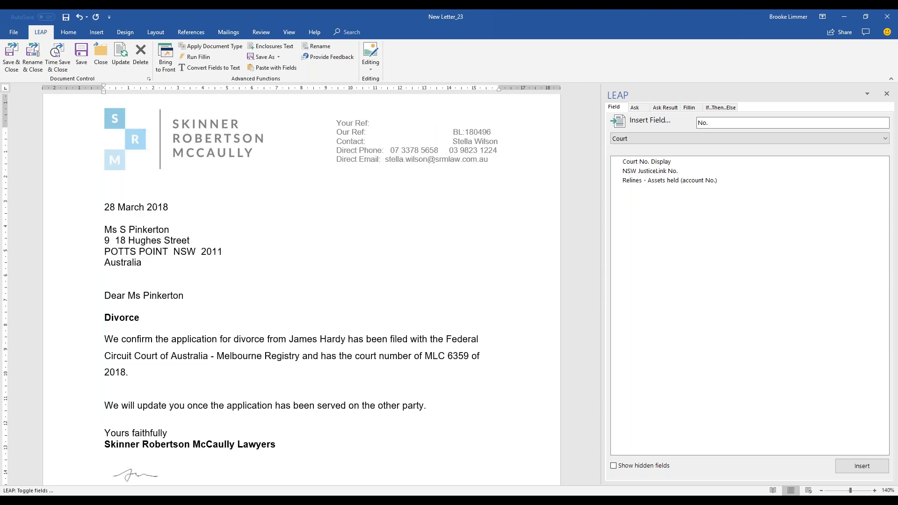
click(372, 65)
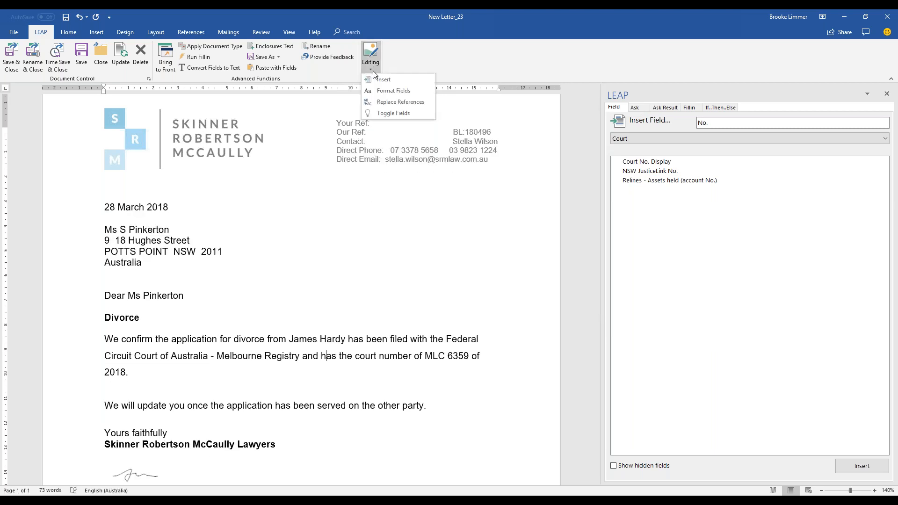
click(392, 113)
click(372, 67)
click(390, 114)
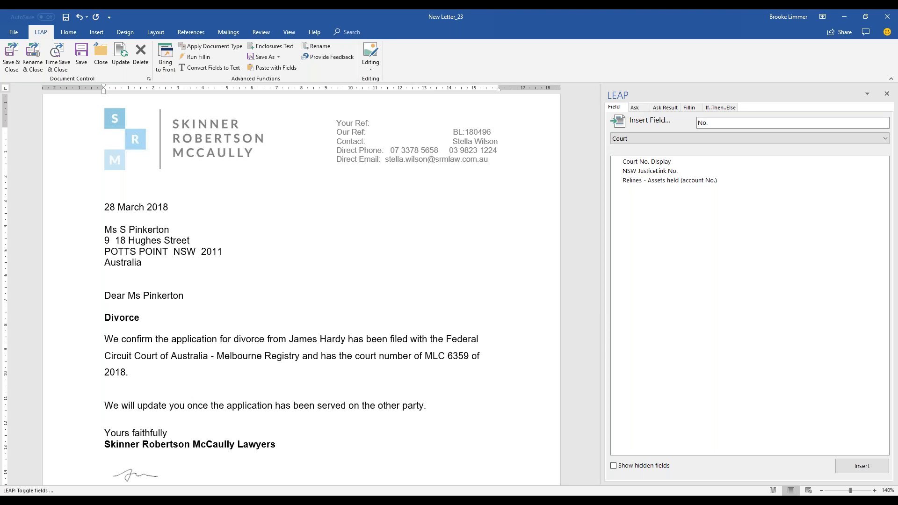
key(alt+F9)
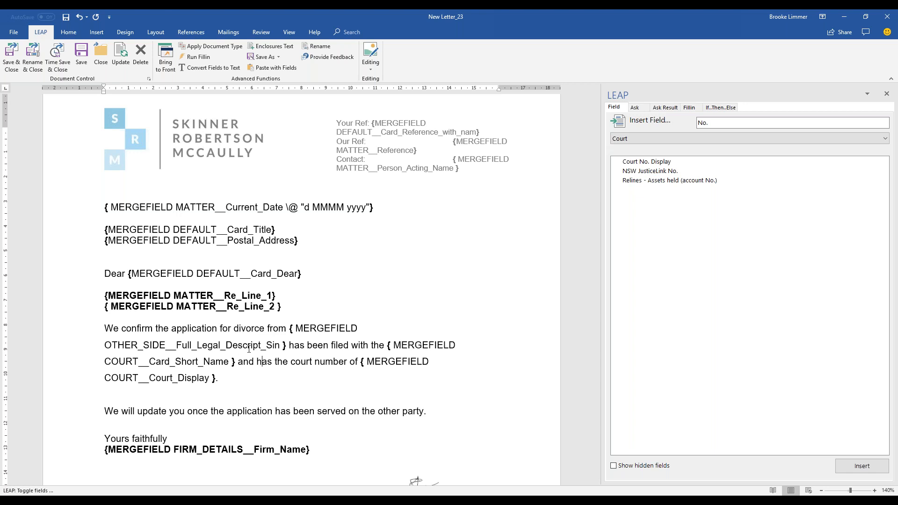
key(alt+F9)
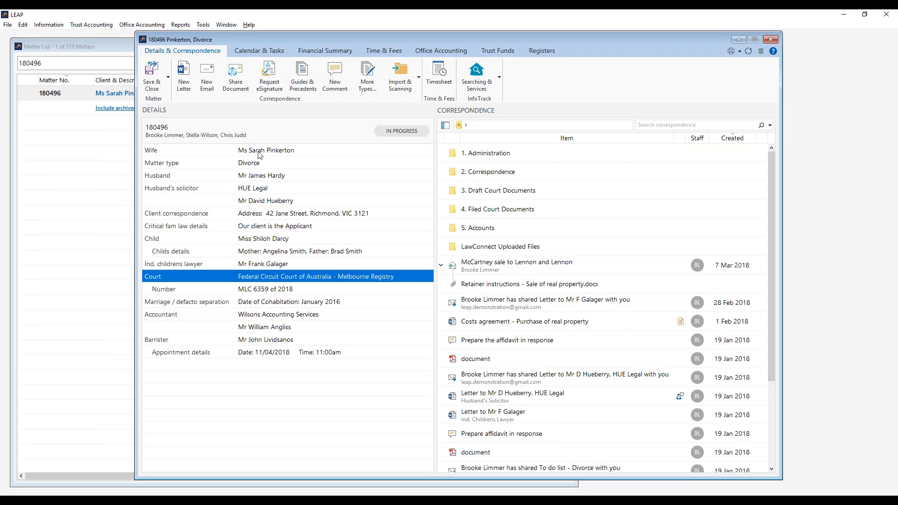
click(263, 150)
double_click(263, 153)
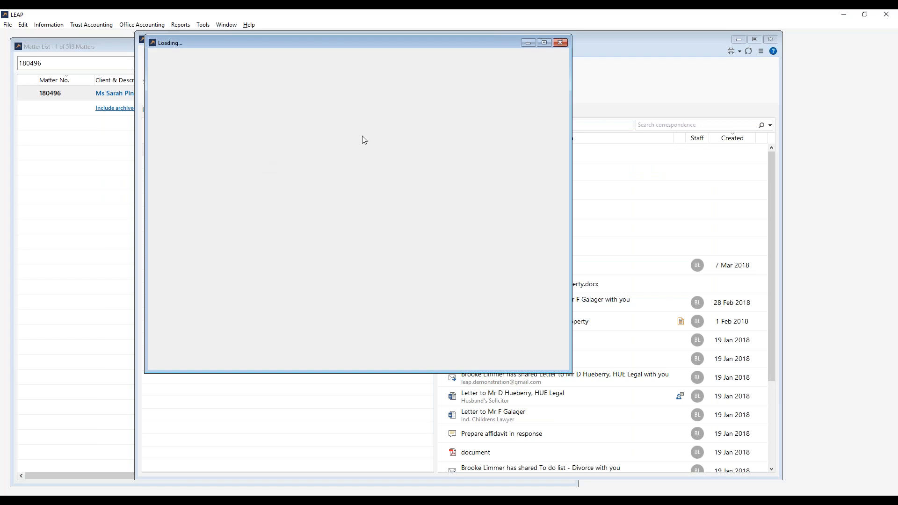
click(560, 42)
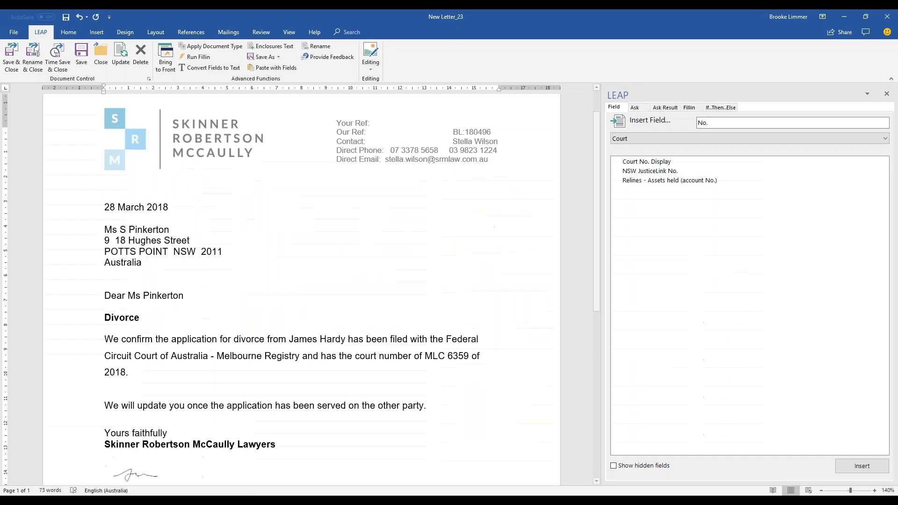
click(117, 63)
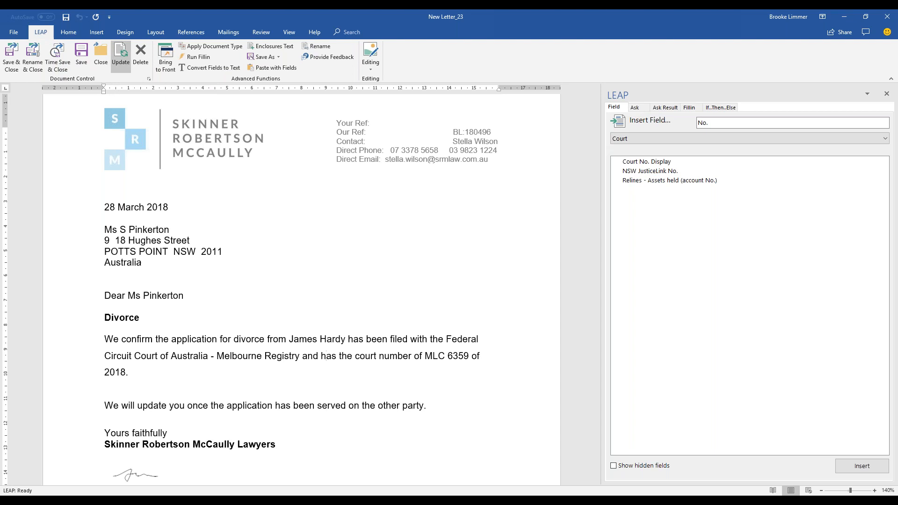
scroll(146, 307, down, 2)
scroll(145, 307, down, 3)
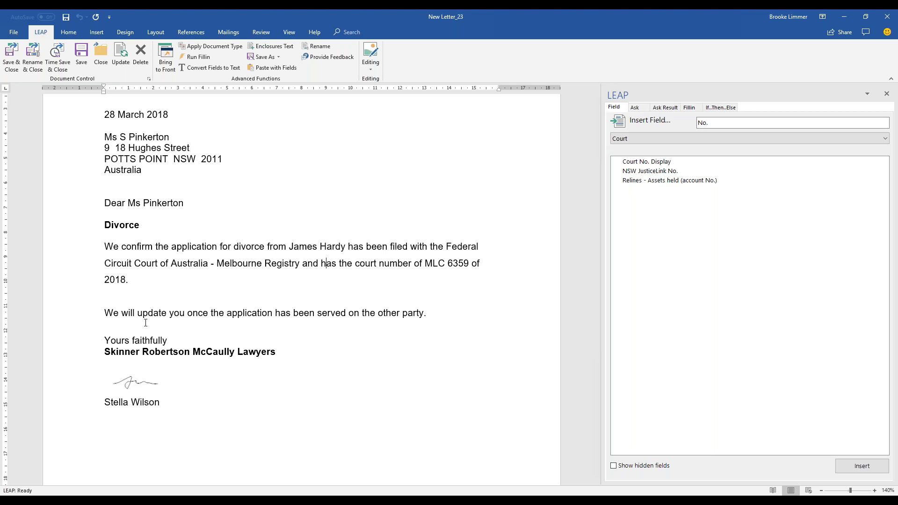
Confirm in the Bookmark dialog that the two body paragraphs form the Body bookmark.
drag(433, 310, 96, 242)
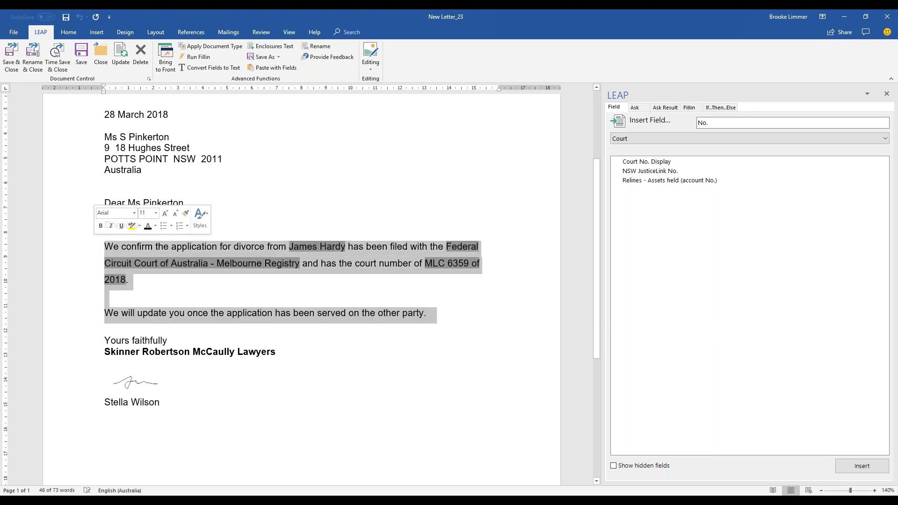
click(130, 316)
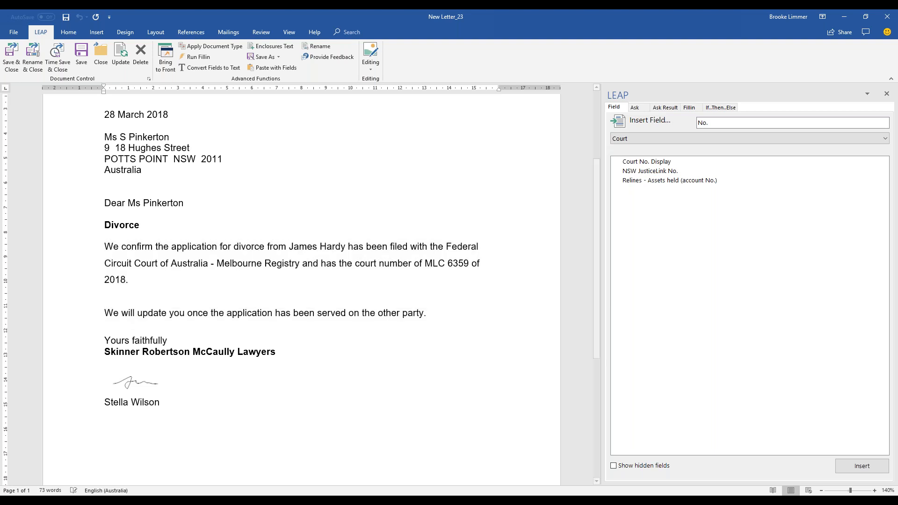
click(102, 31)
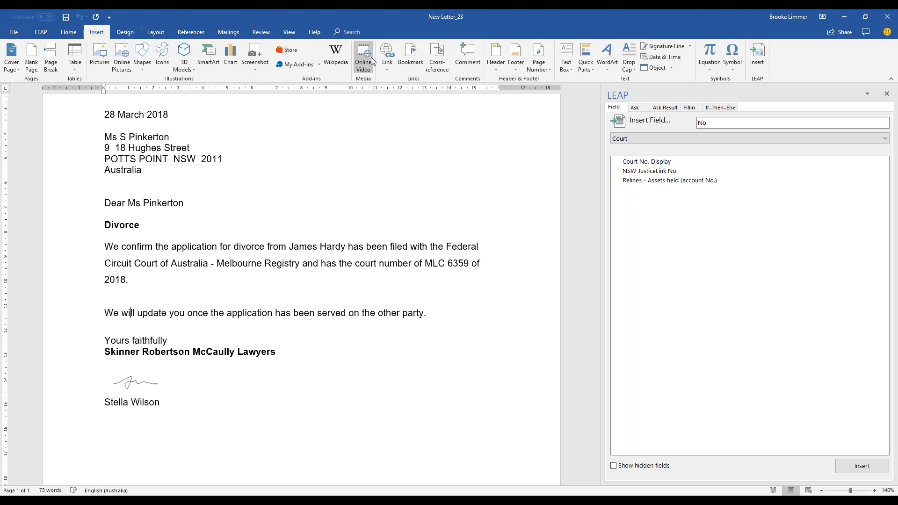
click(410, 66)
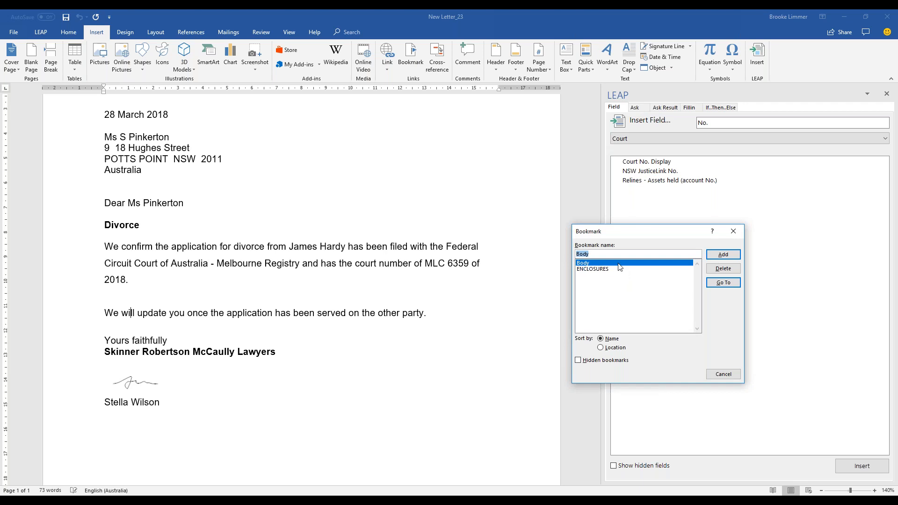
click(715, 282)
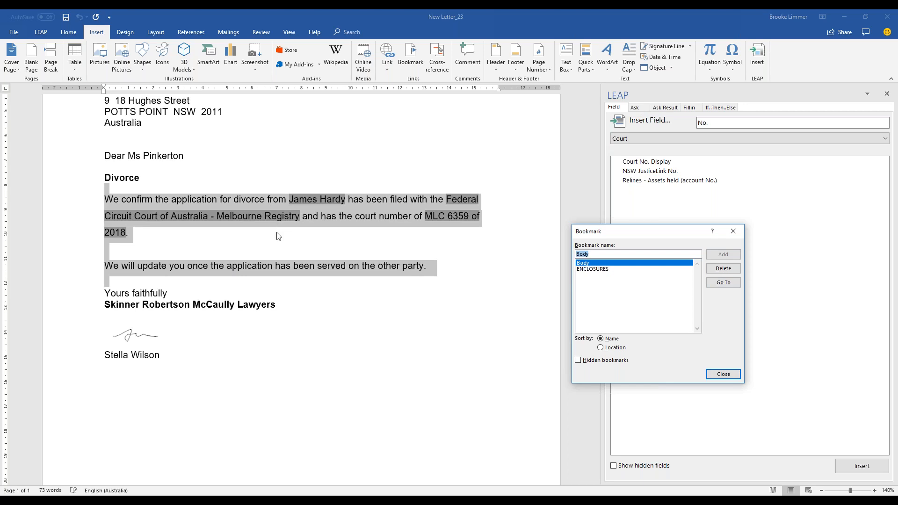
click(716, 375)
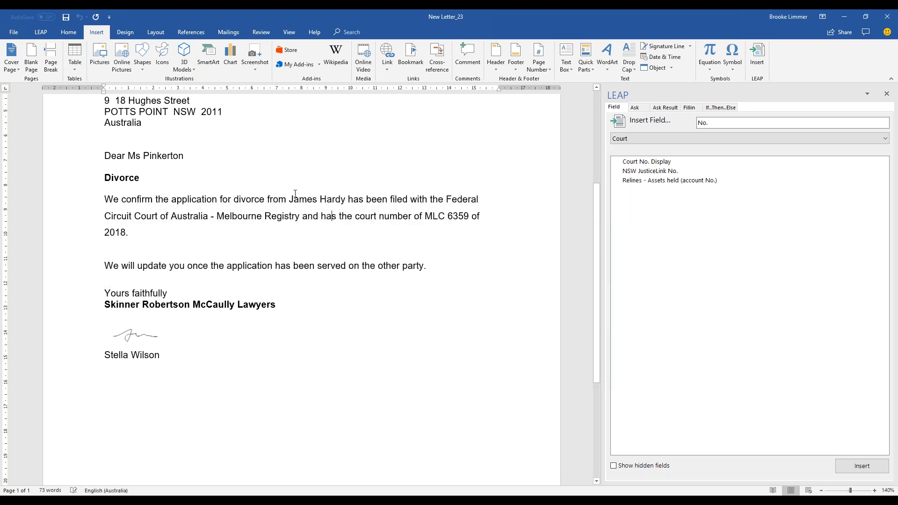
click(46, 32)
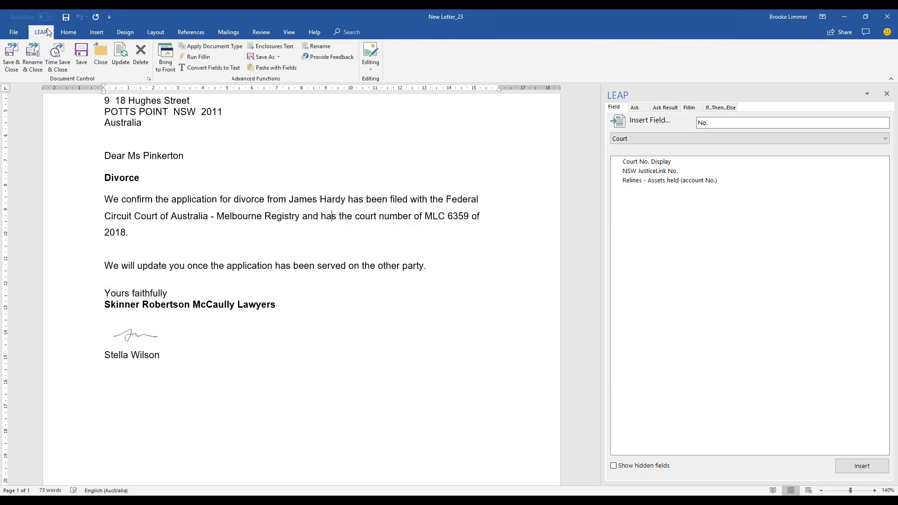
Apply the Fax document type and rename it 'SRM Law Fax to Client Confirming Applicaiton Filed'.
click(196, 49)
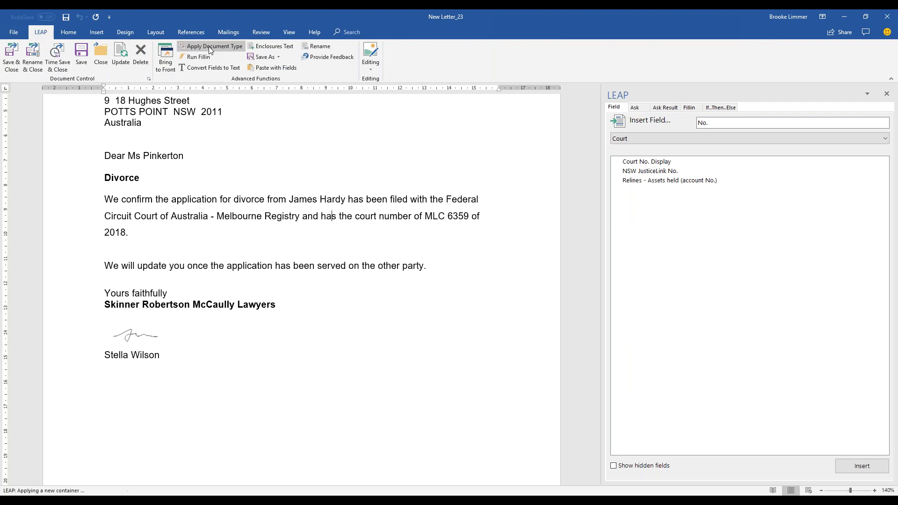
click(371, 230)
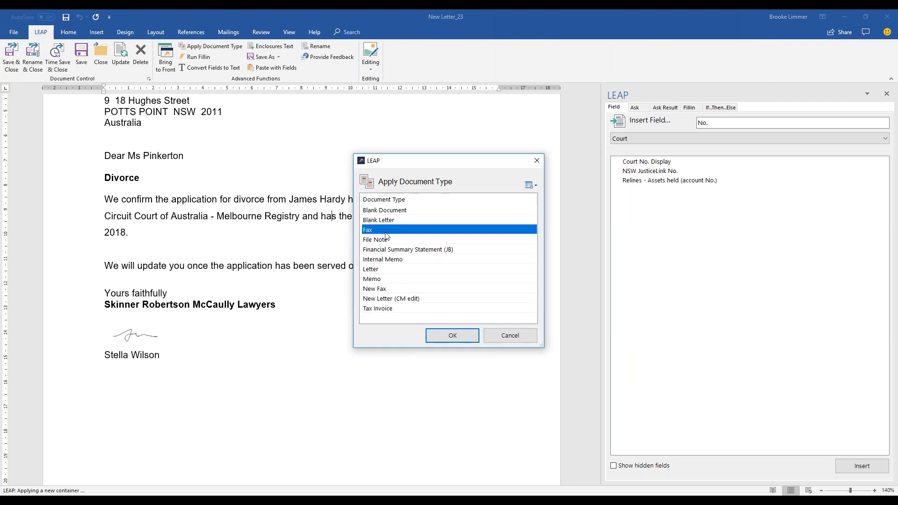
click(464, 335)
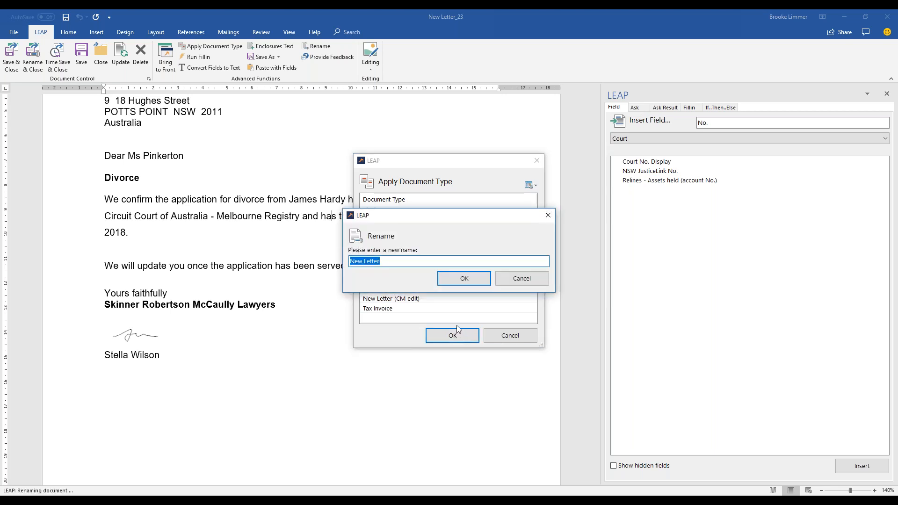
text(SRM Law)
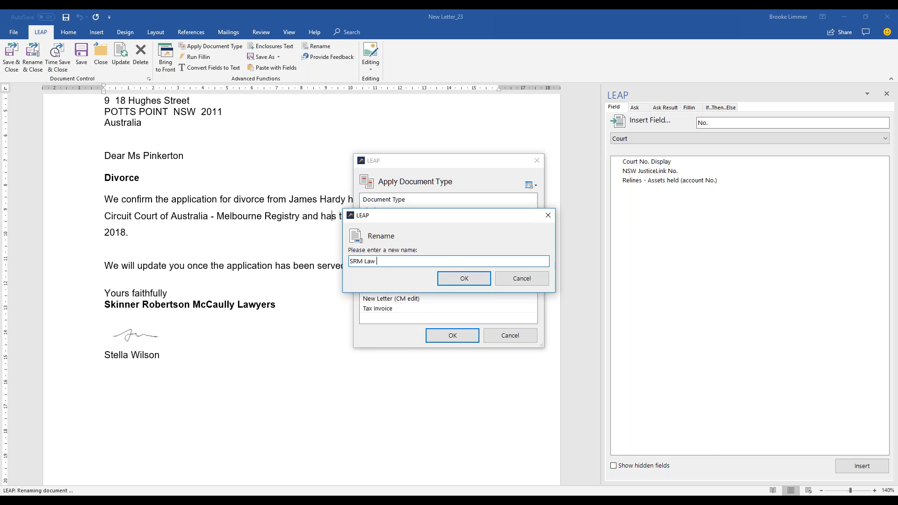
text( Fax to Client Confirmng Applicaiton Filedi)
click(476, 282)
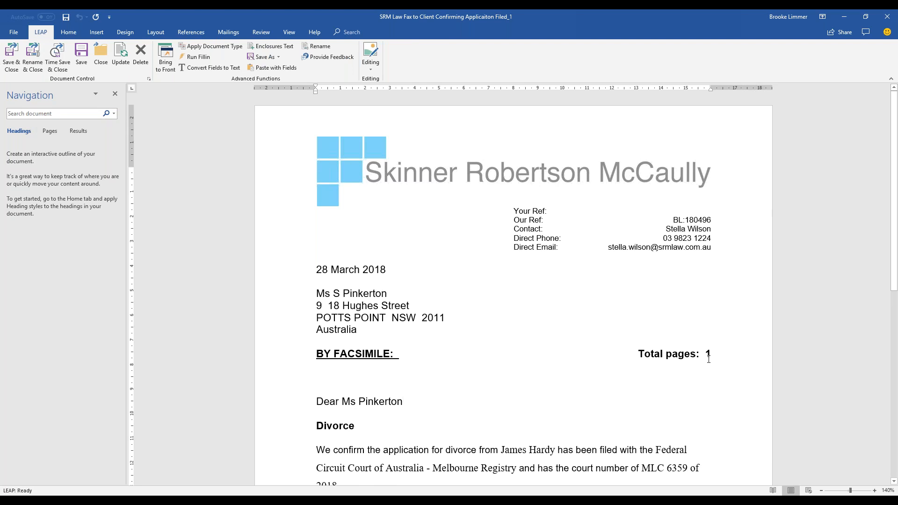
Change the document type from Fax to Letter to restore the letter letterhead.
click(225, 48)
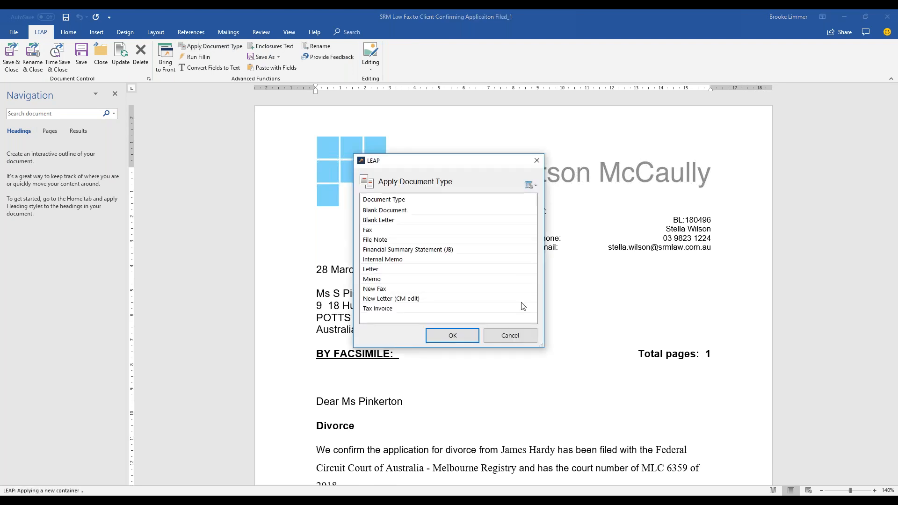
click(525, 337)
scroll(437, 358, down, 3)
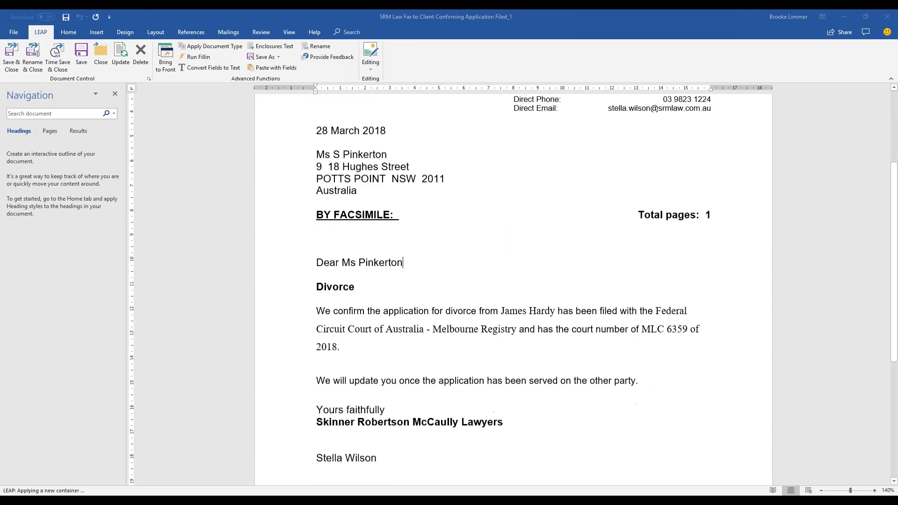
scroll(501, 334, up, 4)
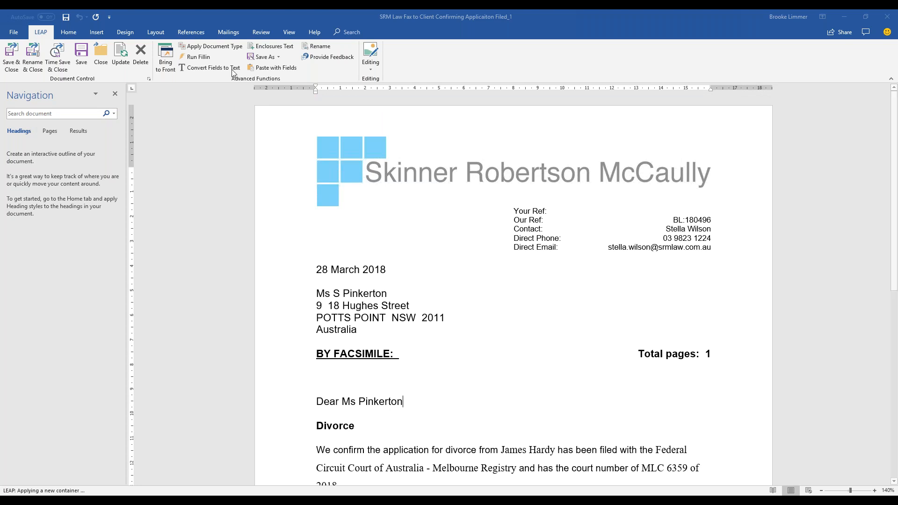
click(222, 45)
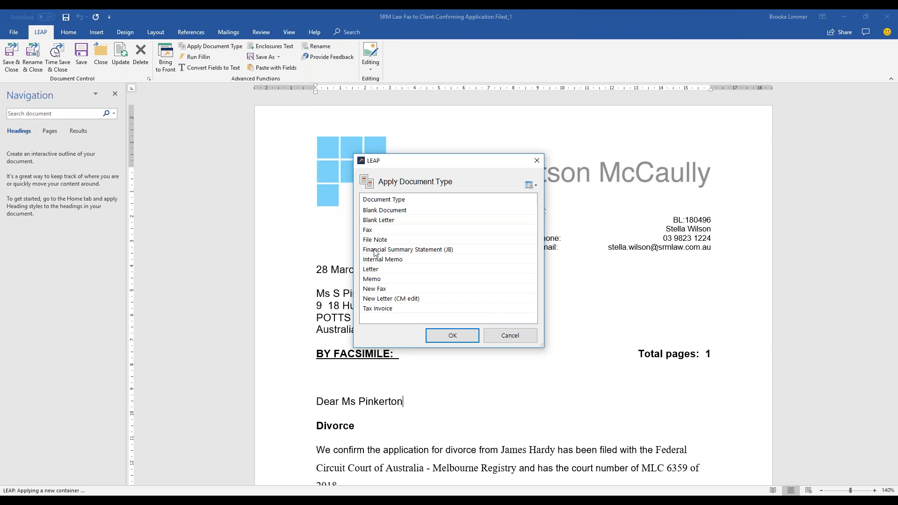
click(380, 269)
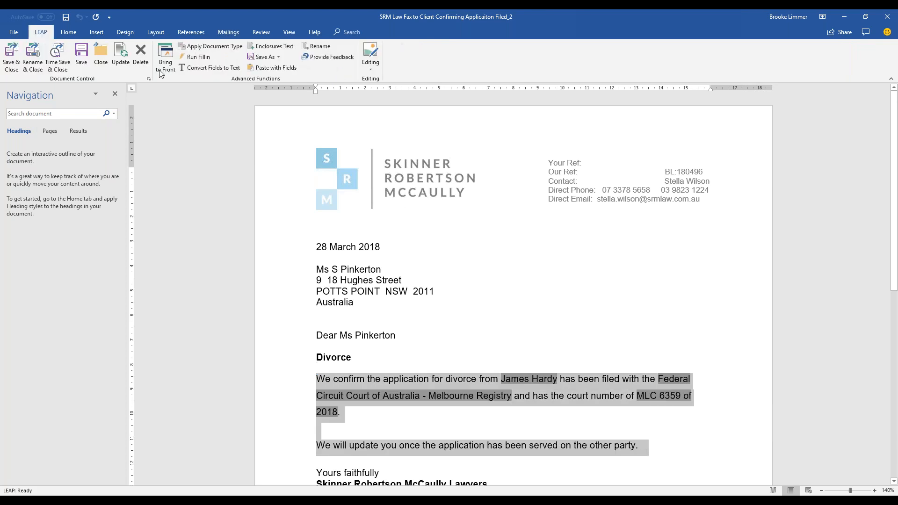
Bookmark the selected body text as 'Body'.
click(93, 32)
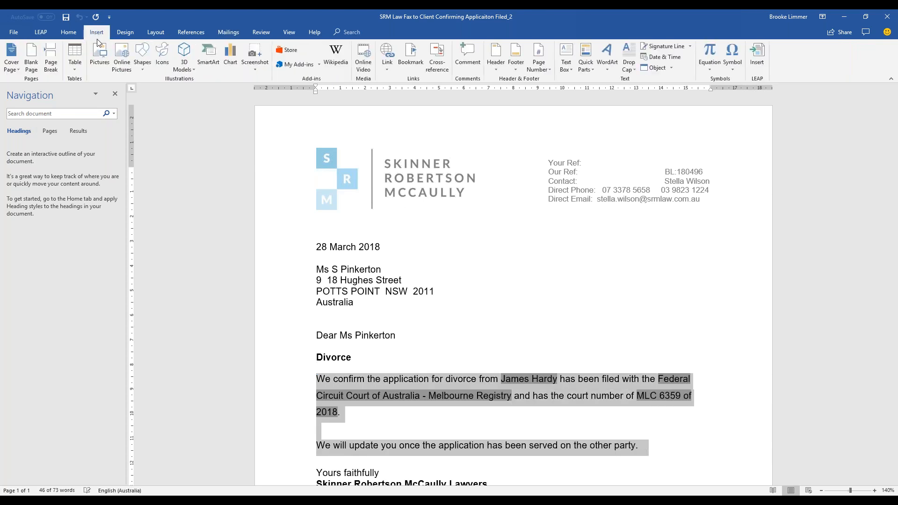
click(410, 57)
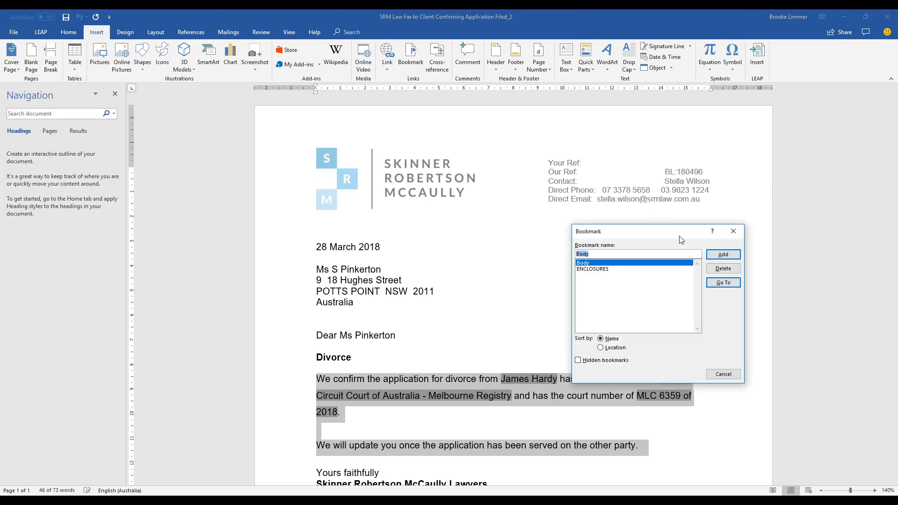
click(709, 256)
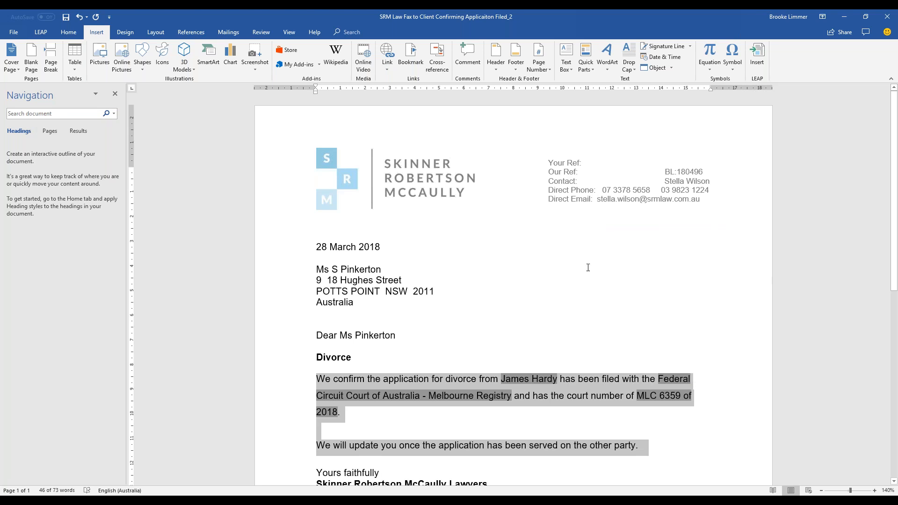
click(571, 290)
Save and close the precedent, returning to the SRM Law Precedents list.
click(352, 357)
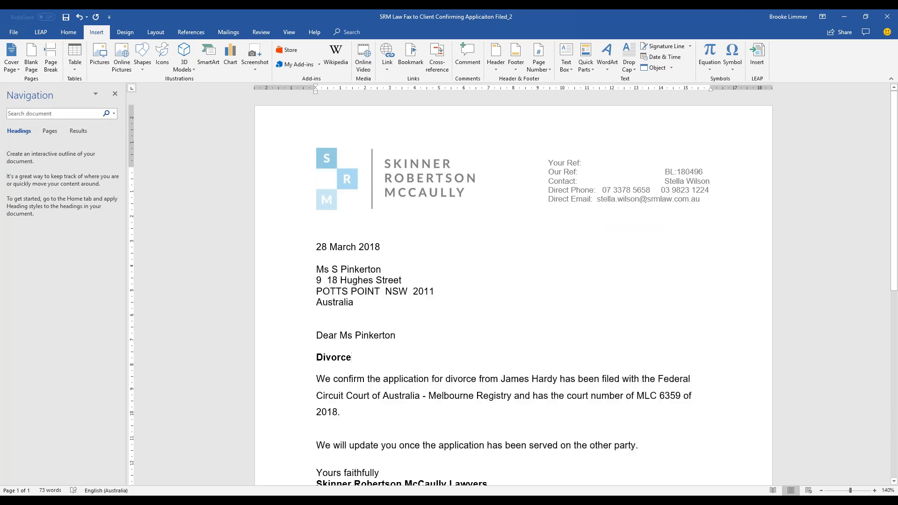
scroll(577, 357, down, 3)
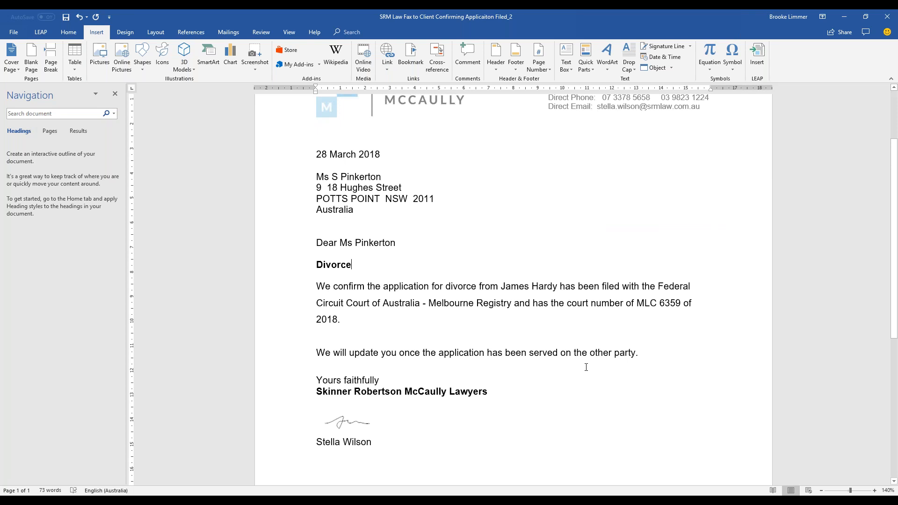
click(40, 32)
click(2, 61)
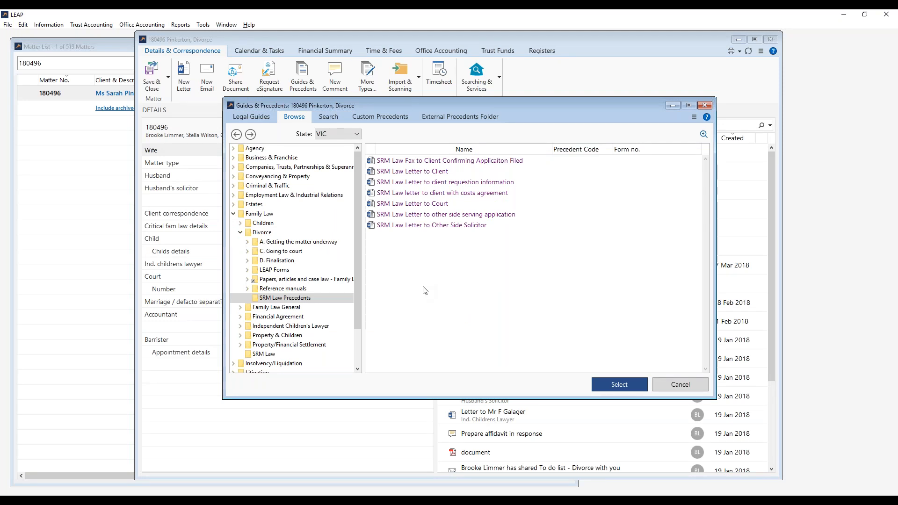
Rename the SRM Law Fax precedent, replacing 'Fax' with 'Letter'.
click(467, 162)
right_click(467, 162)
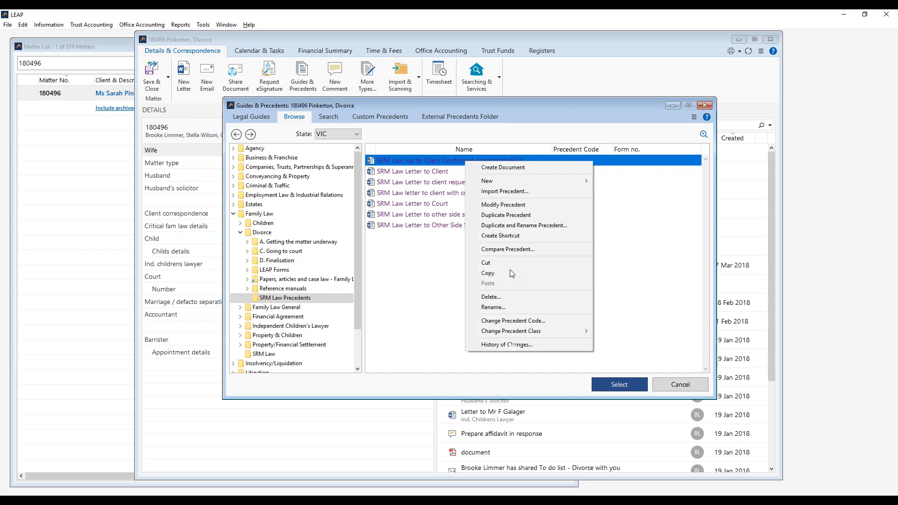
click(513, 310)
click(400, 254)
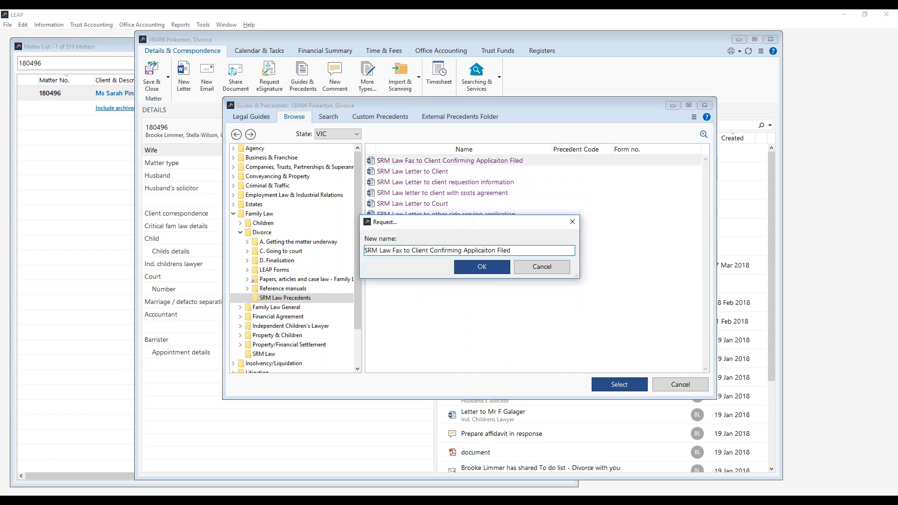
key(BackSpace)
key(BackSpace)
key(BackSpace)
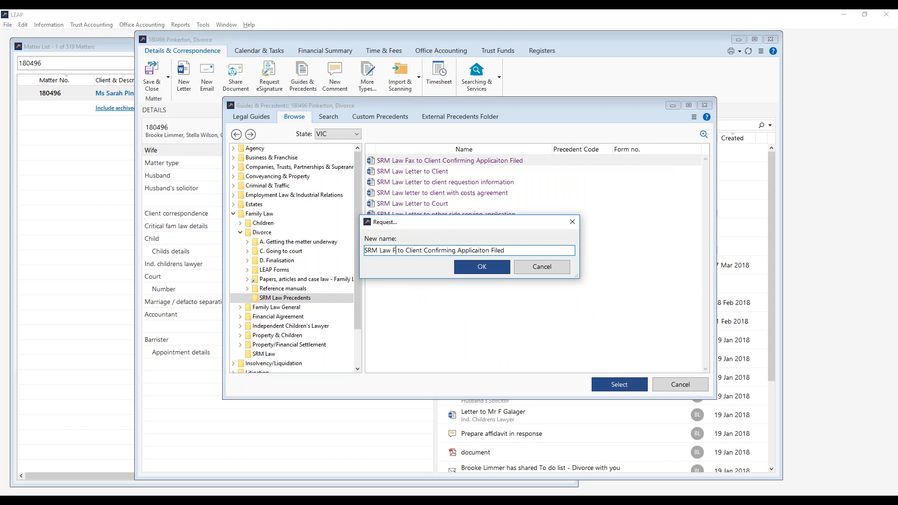
text(Letter)
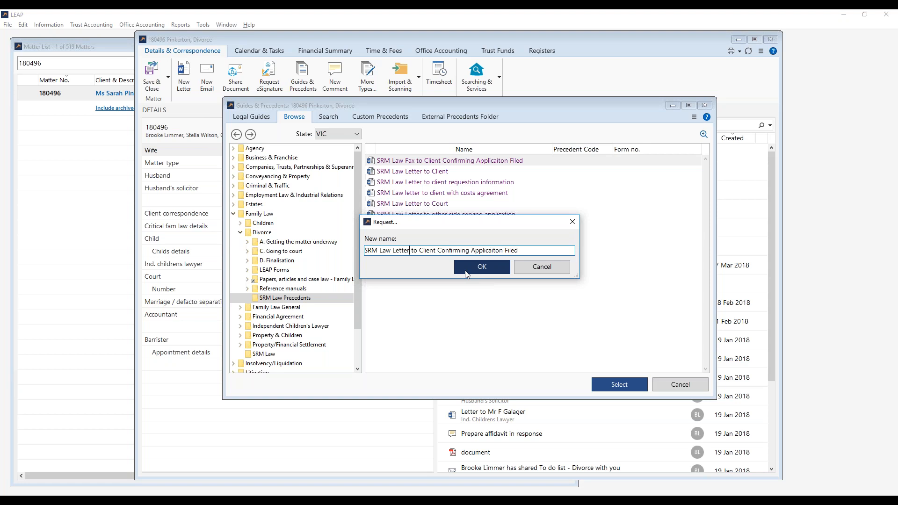
click(467, 268)
Clear the precedent selection and close Guides & Precedents.
click(412, 162)
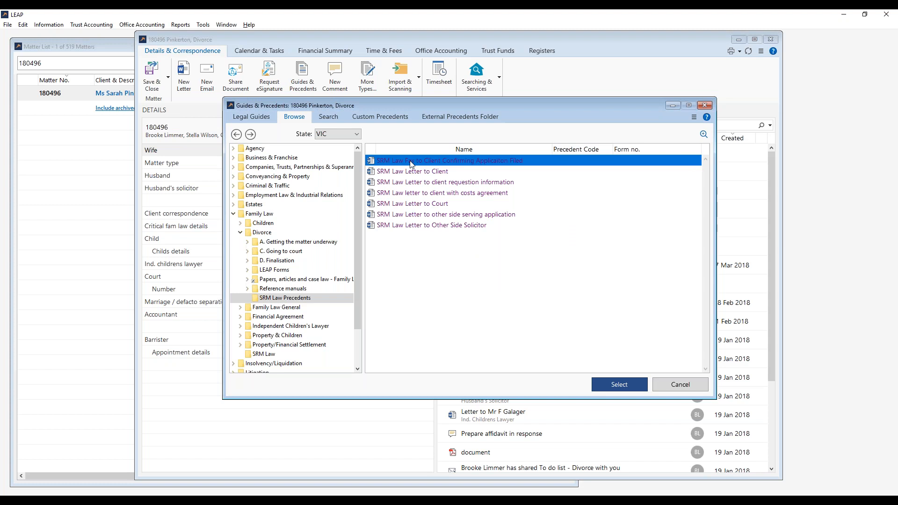
click(419, 251)
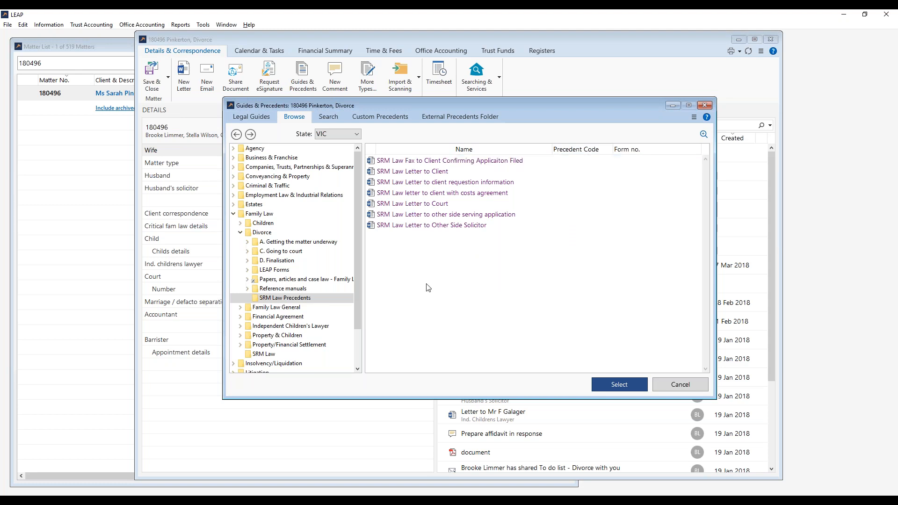
click(672, 384)
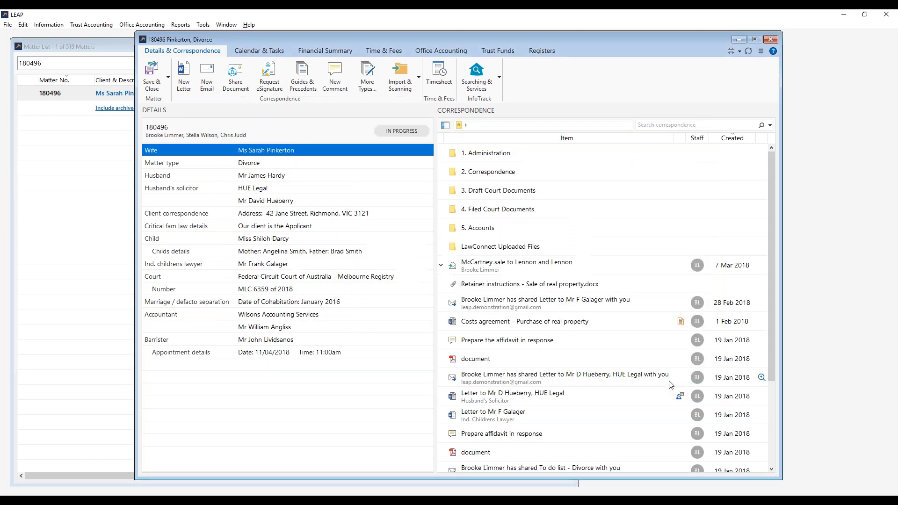
Save and close the divorce matter and clear the matter search.
click(152, 82)
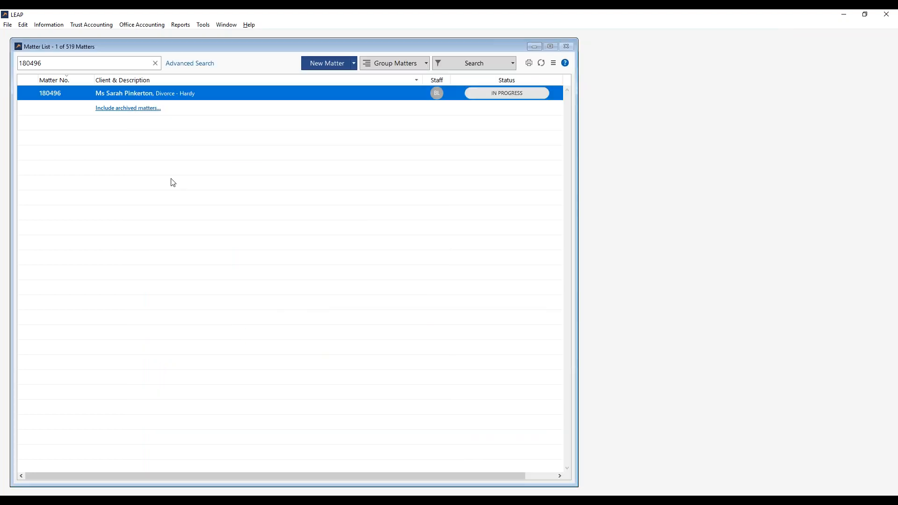
click(165, 192)
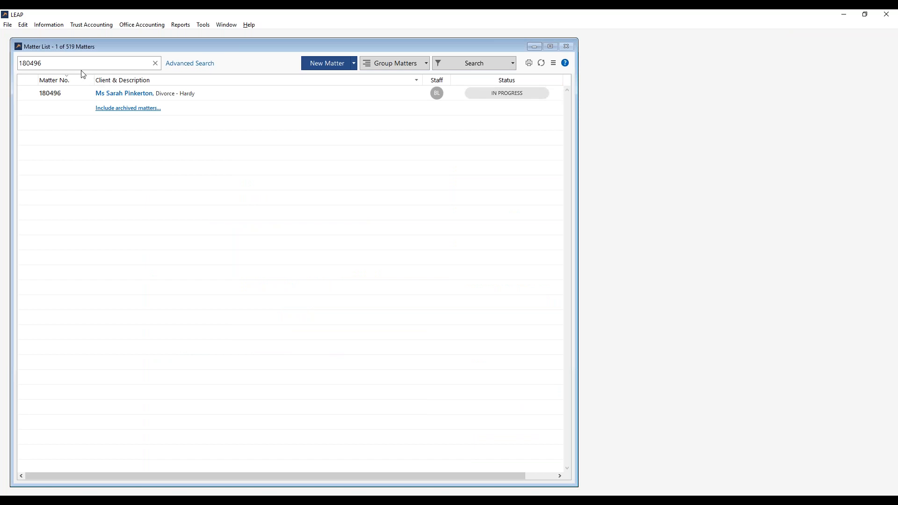
click(156, 63)
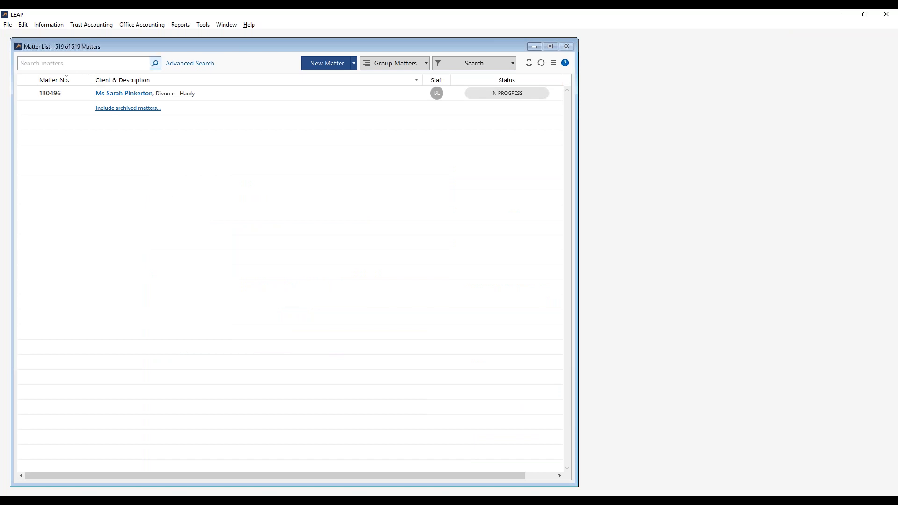
Search matters for 170400 and open the criminal offence matter.
click(131, 62)
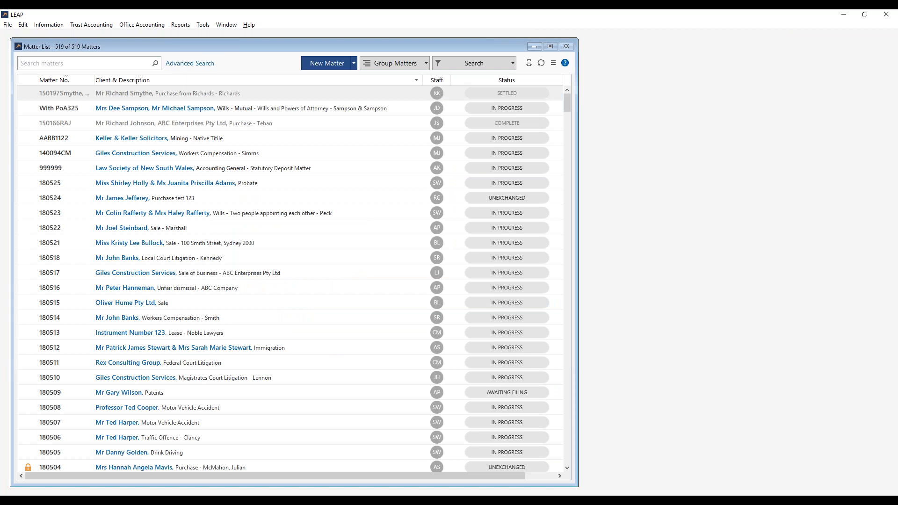
click(101, 65)
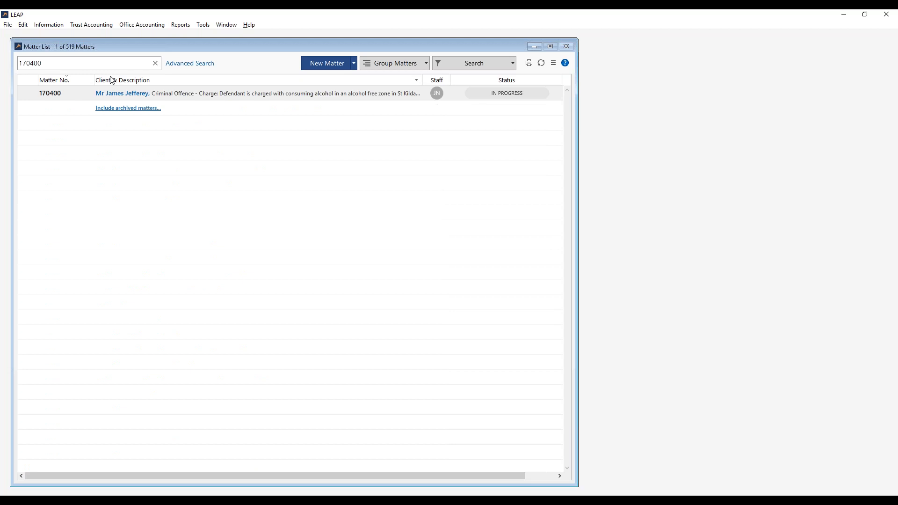
click(118, 98)
double_click(118, 98)
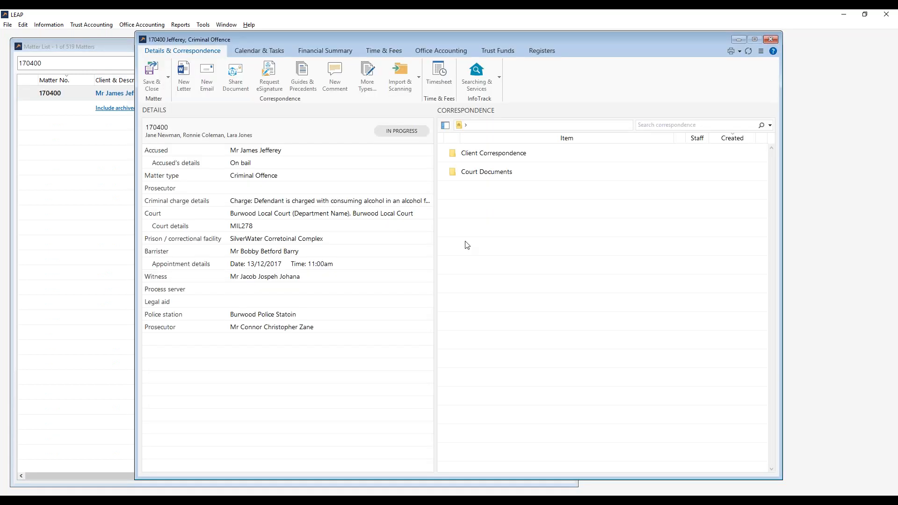
Browse the Criminal Offence precedent library and open its SRM Law Precedents folder.
click(269, 177)
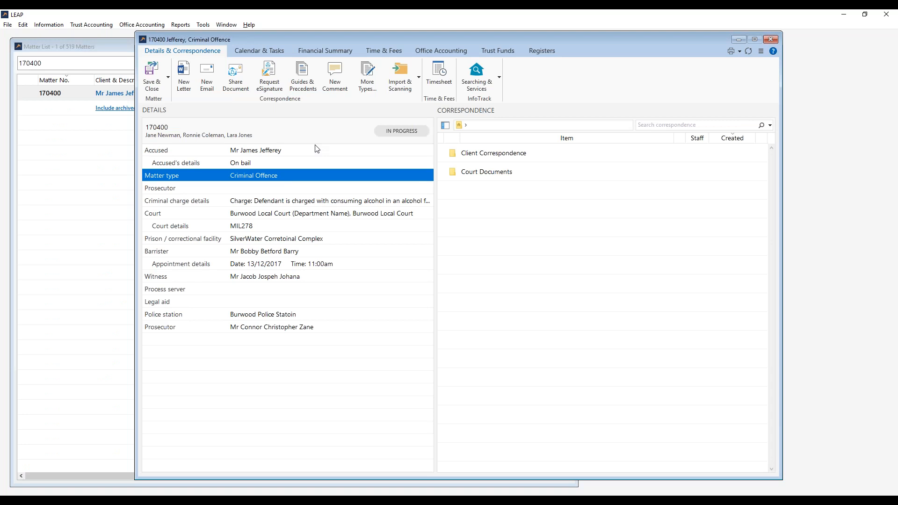
click(311, 74)
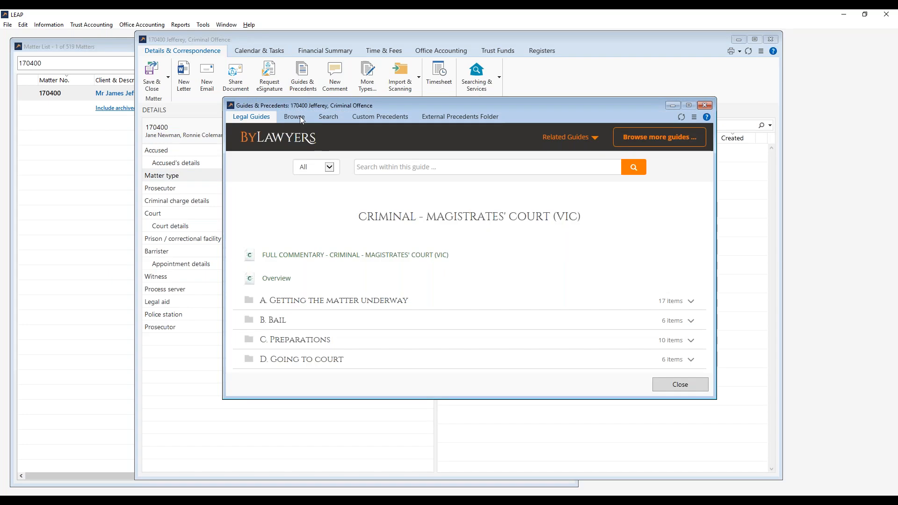
click(301, 117)
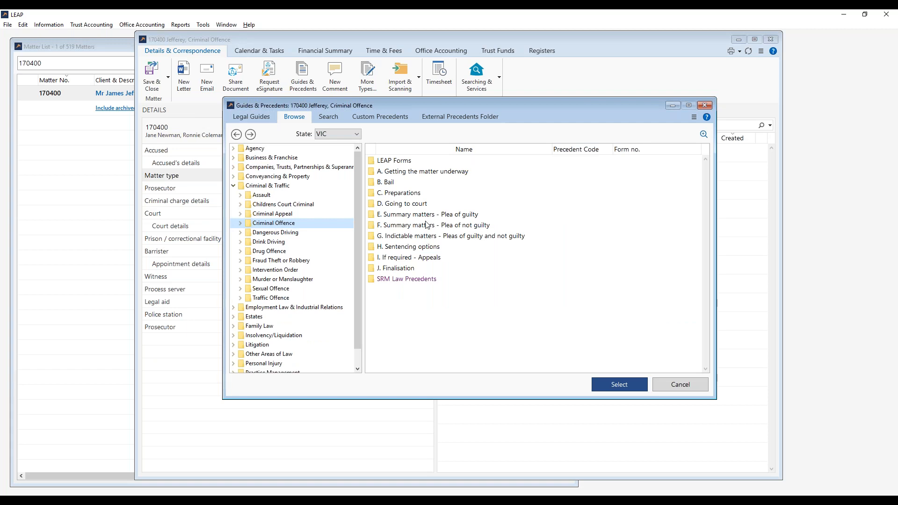
click(404, 208)
double_click(404, 207)
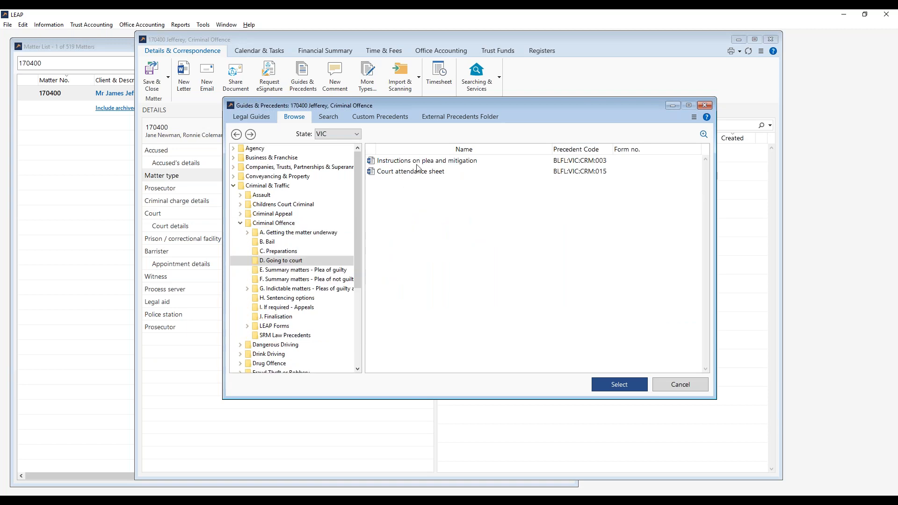
click(241, 136)
double_click(392, 281)
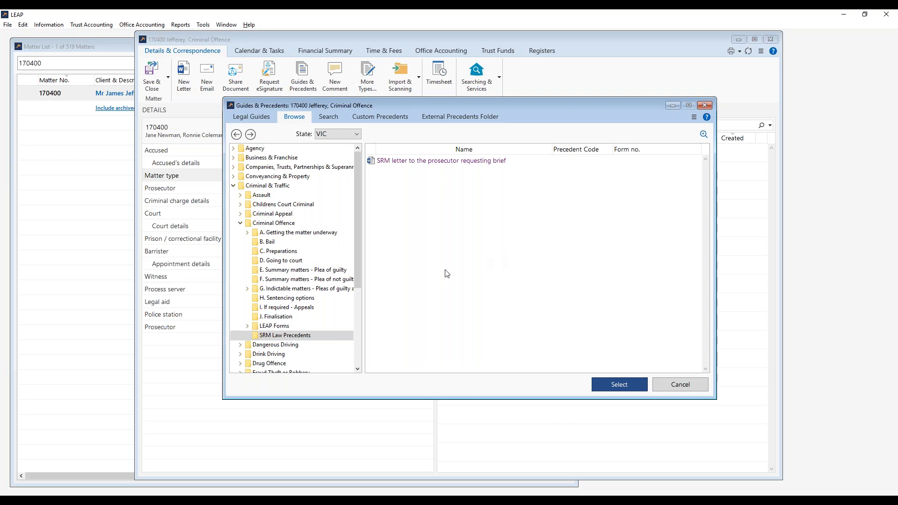
Create a new Outlook Precedent in this folder with the Accused as recipient.
right_click(508, 259)
mouse_move(528, 266)
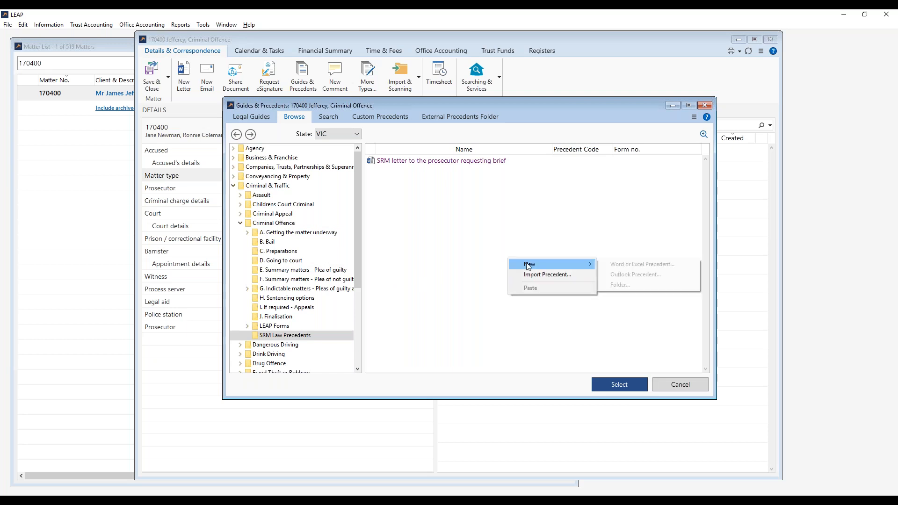
click(649, 277)
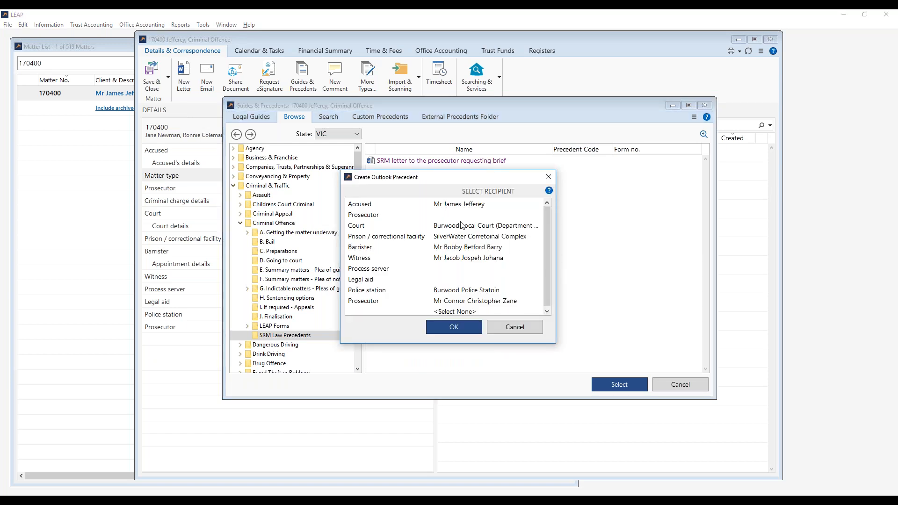
click(470, 205)
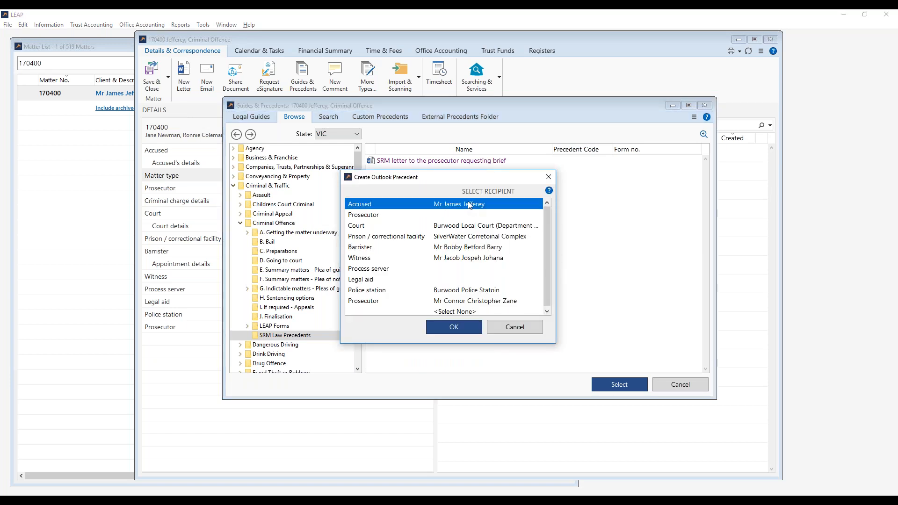
click(457, 328)
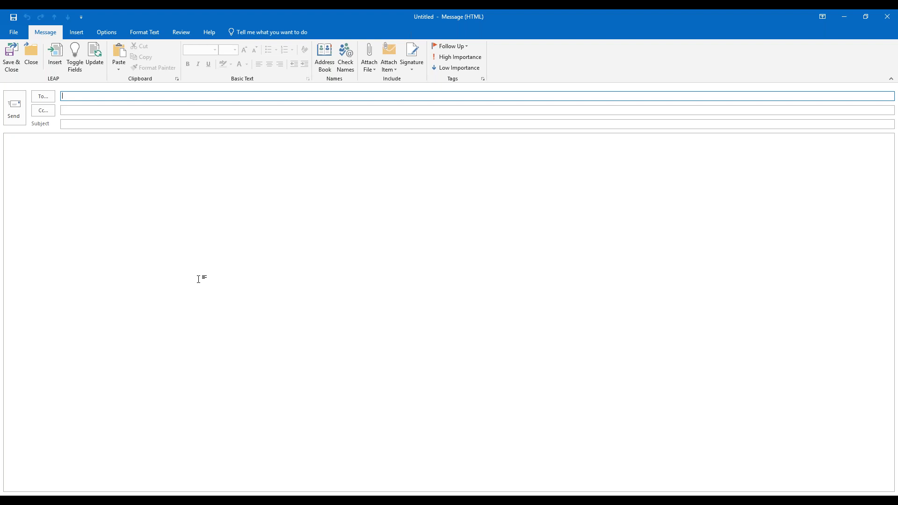
Paste 'IMPORTANT: Request to schedule a conference' into the subject line.
click(220, 126)
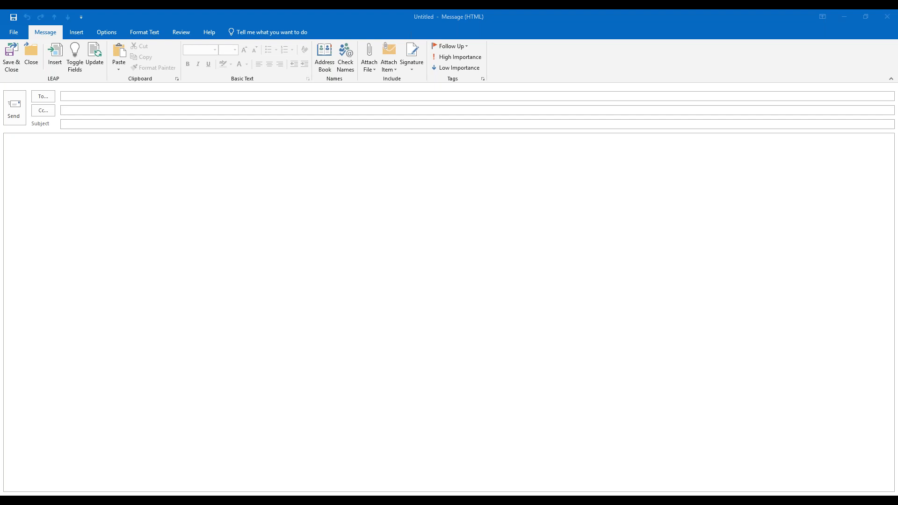
click(276, 126)
key(ctrl+v)
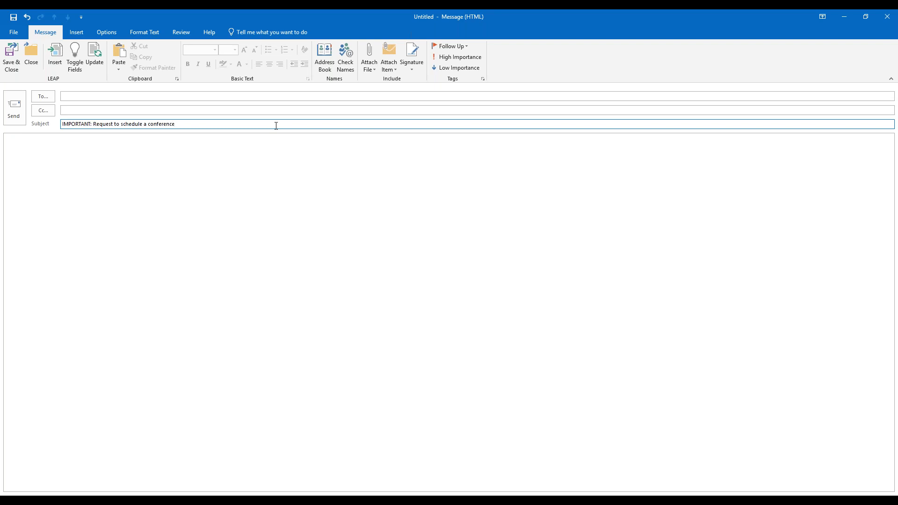
Paste the letter text into the message body.
click(265, 177)
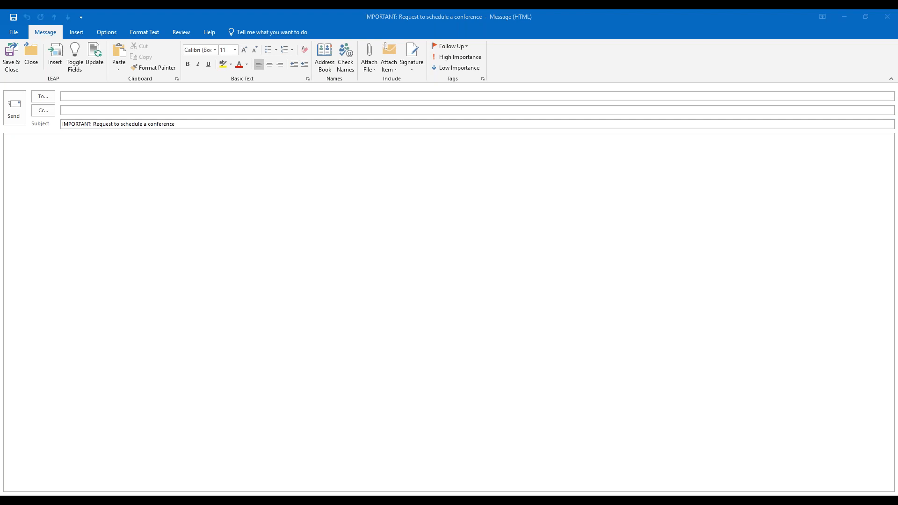
click(192, 186)
key(ctrl+v)
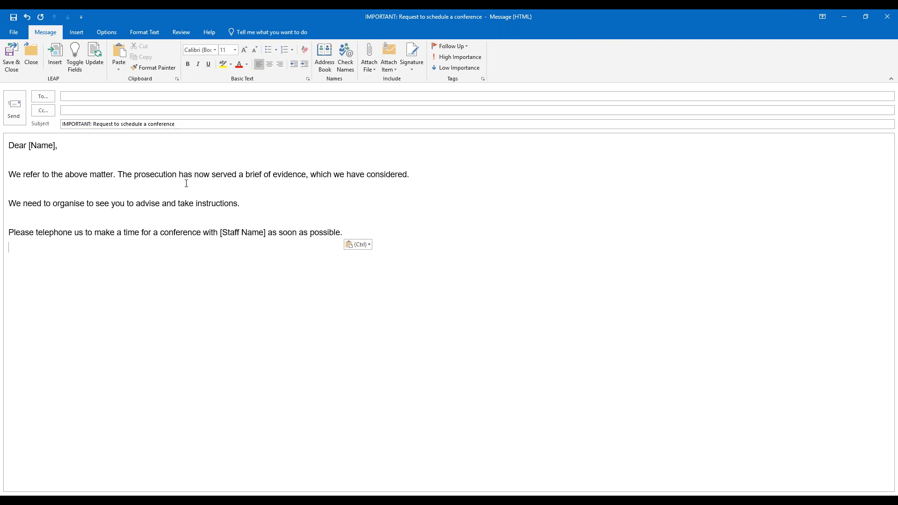
click(82, 146)
click(359, 245)
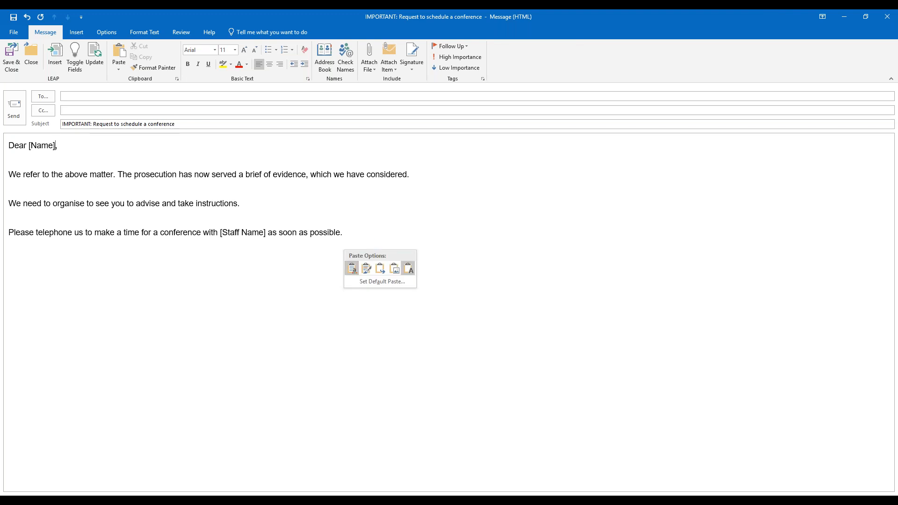
click(352, 268)
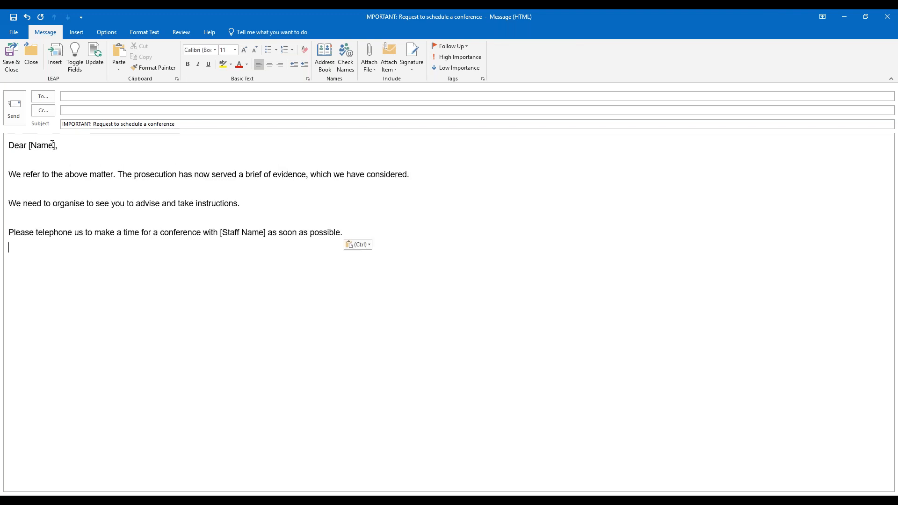
Delete the [Name] placeholder from the greeting.
click(56, 146)
key(shift+Left)
key(shift+Left)
key(shift+Left)
key(shift+Left)
key(shift+Left)
key(shift+Left)
key(BackSpace)
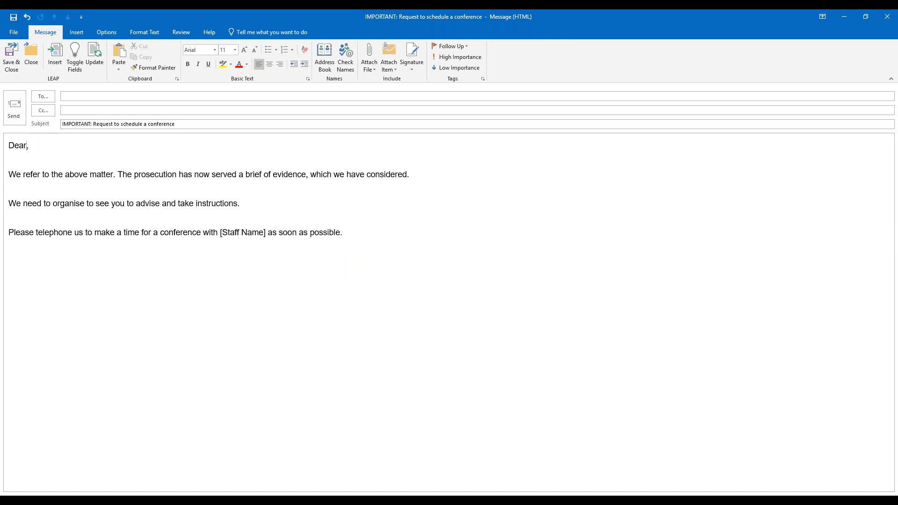
Open and widen the LEAP field pane, set category Accused, and select [Card] Dear.
click(55, 66)
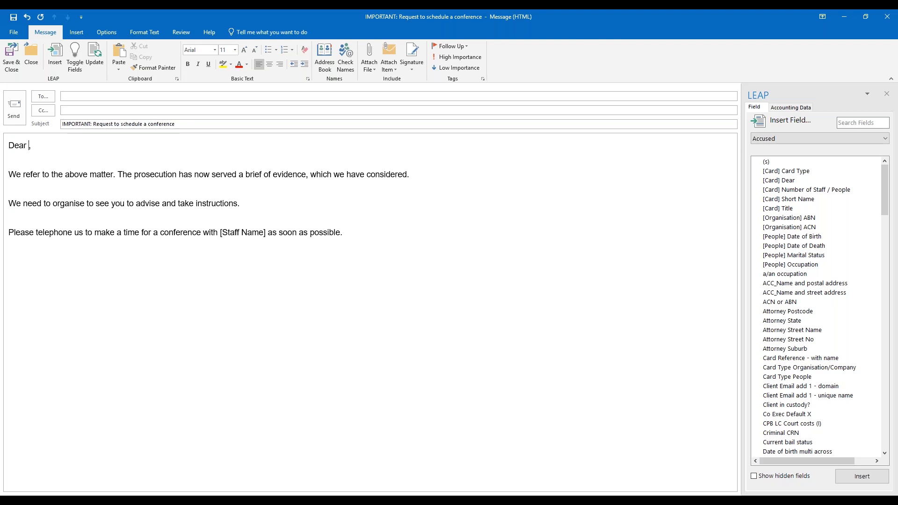
drag(733, 138, 610, 138)
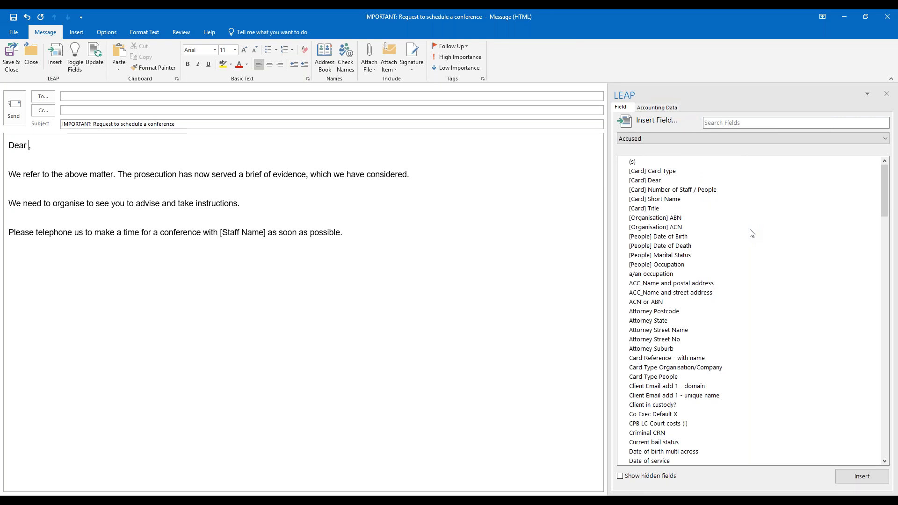
click(759, 136)
click(759, 136)
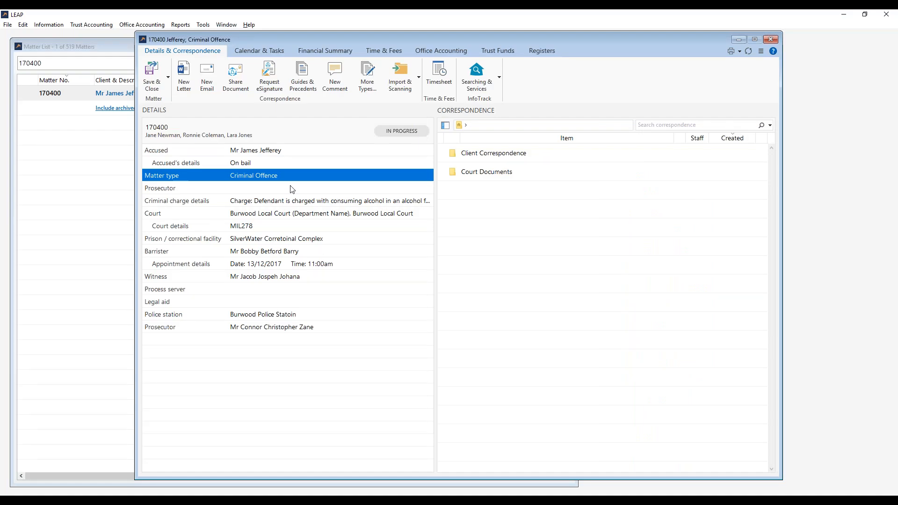
click(270, 154)
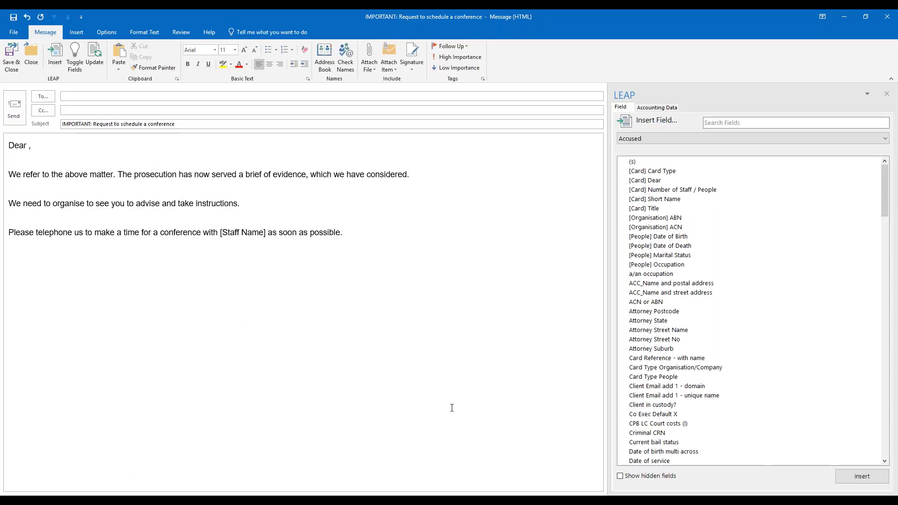
click(674, 142)
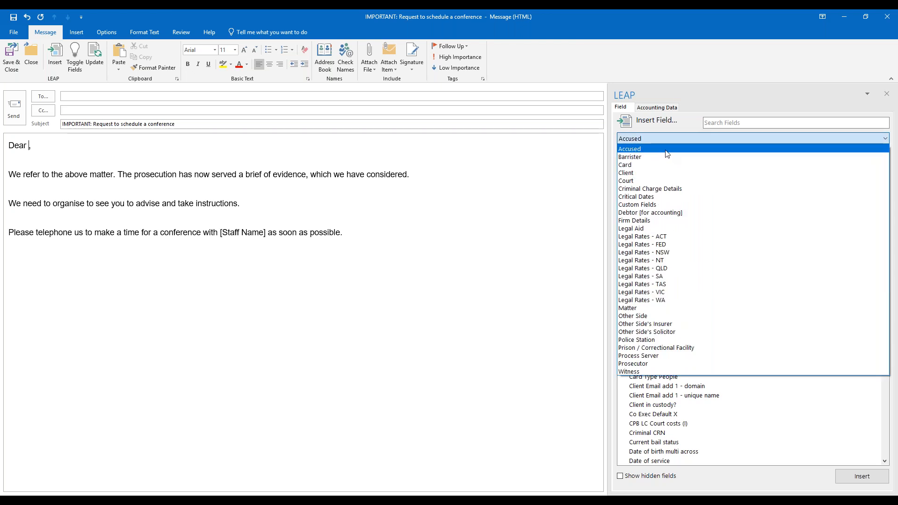
click(666, 150)
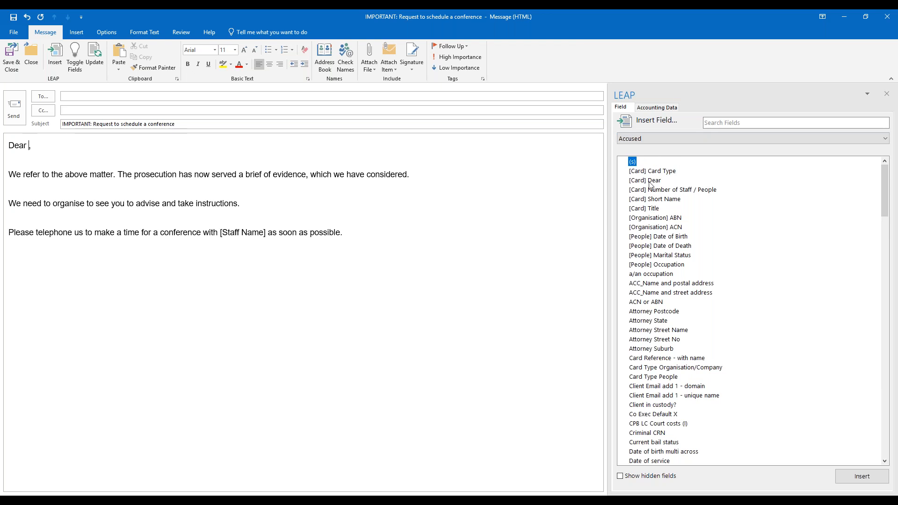
click(651, 183)
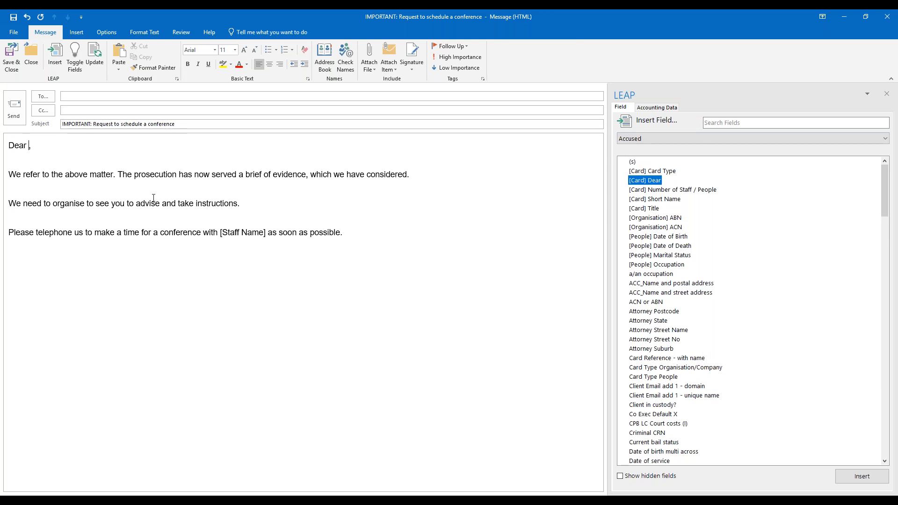
Add a comma after Dear and insert the Accused's [Card] Dear field into the greeting.
click(29, 147)
text(,)
click(668, 181)
click(859, 478)
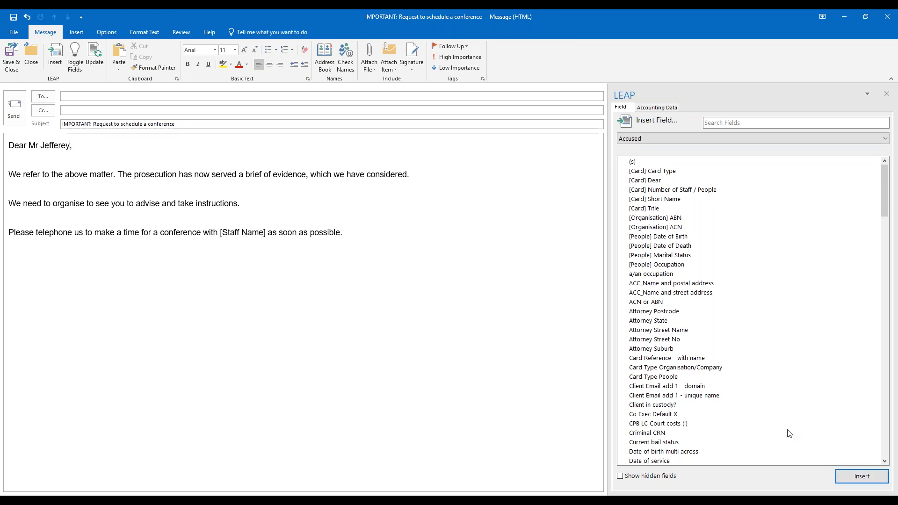
double_click(88, 146)
click(94, 149)
Delete the [Staff Name] placeholder from the message.
drag(268, 233, 220, 233)
click(264, 233)
key(shift+Left)
key(shift+Left)
key(shift+Left)
key(shift+Left)
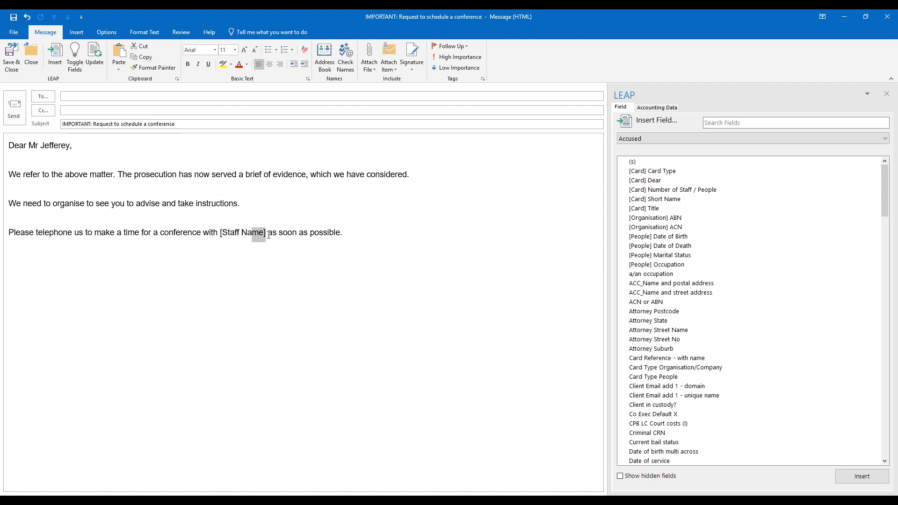
key(shift+Left)
key(shift+Left)
key(shift+Left)
key(shift+Left)
key(shift+Left)
key(shift+Left)
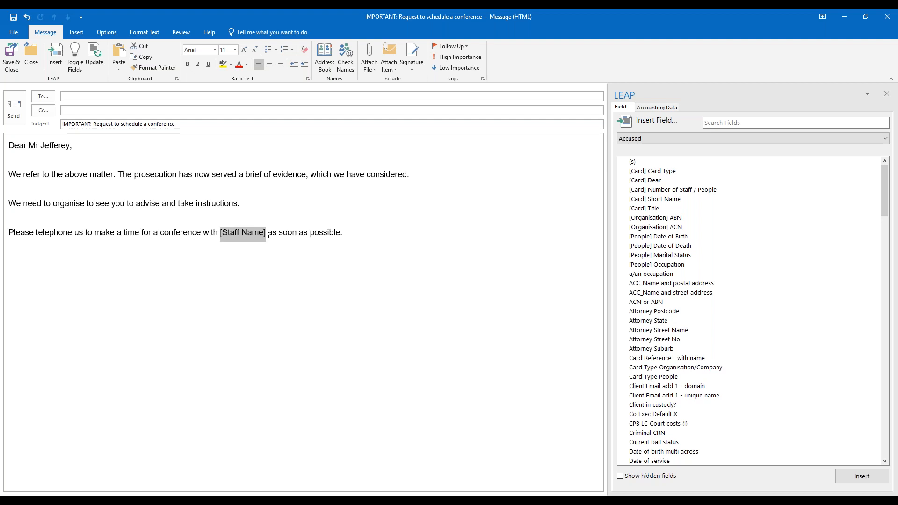
key(Delete)
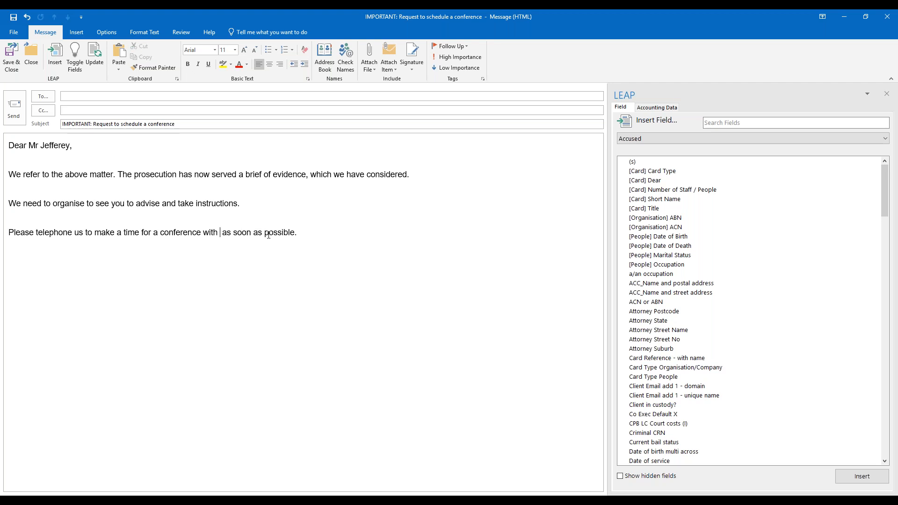
click(171, 502)
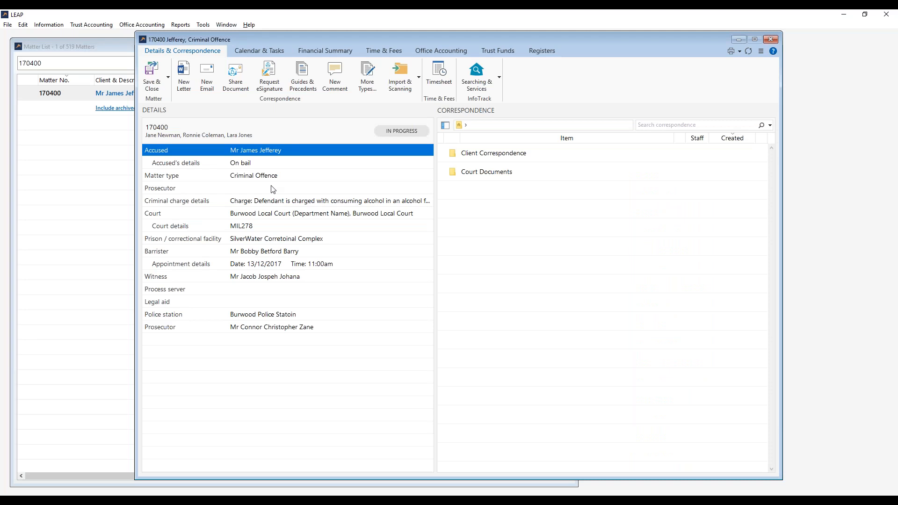
click(303, 136)
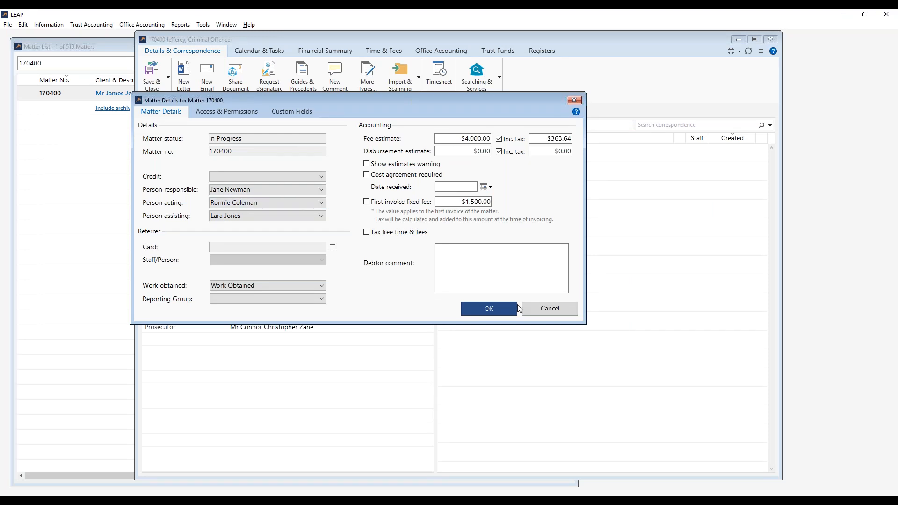
click(568, 306)
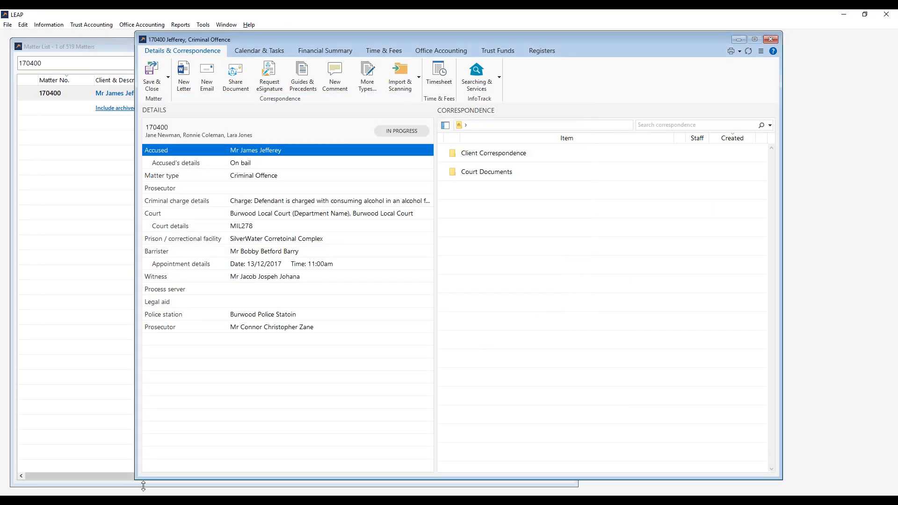
click(126, 503)
click(173, 477)
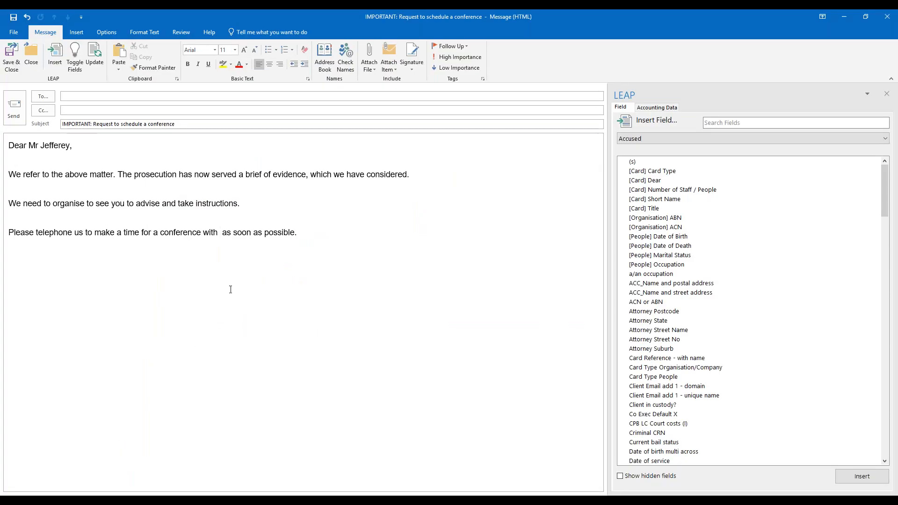
Insert the Matter field Person Acting Full Name after "conference with" in the email.
click(697, 138)
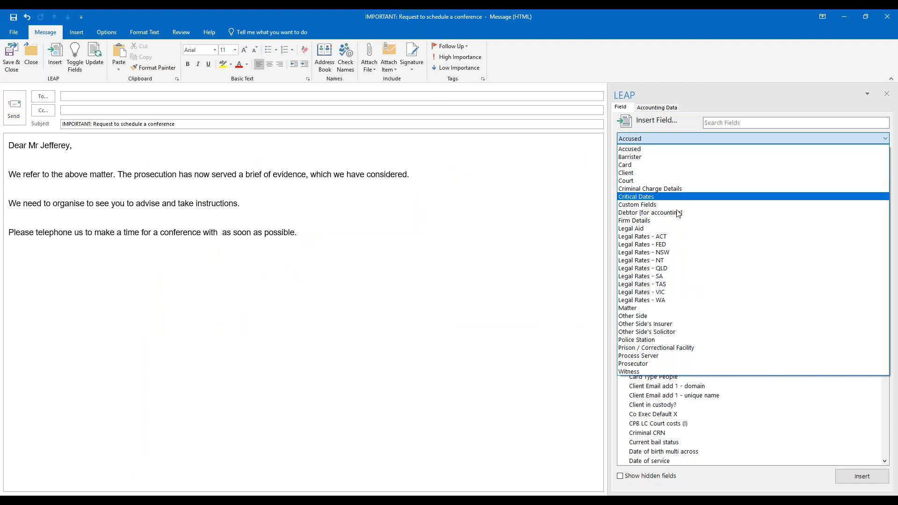
click(660, 308)
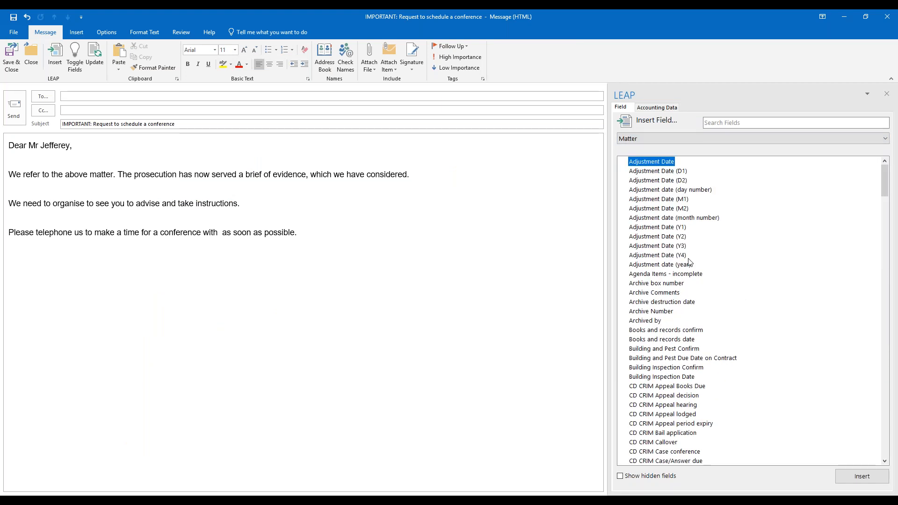
click(726, 121)
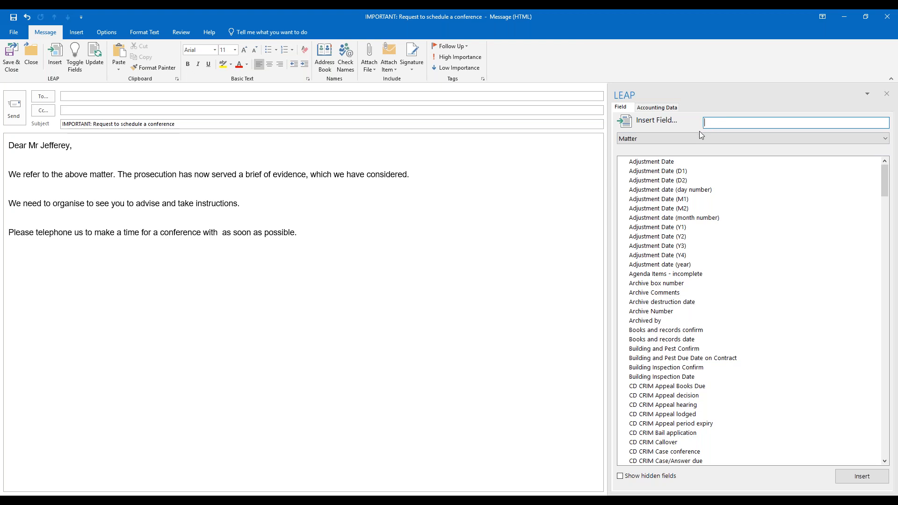
text(Acting)
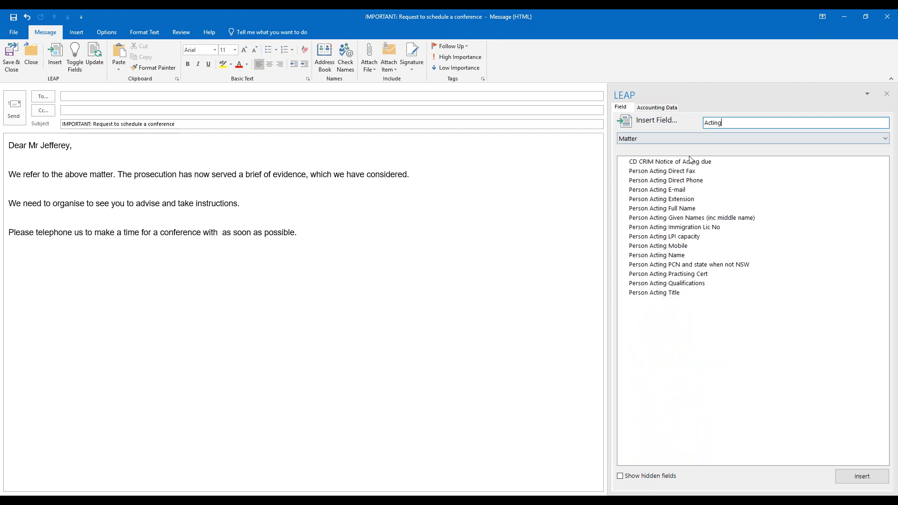
click(677, 213)
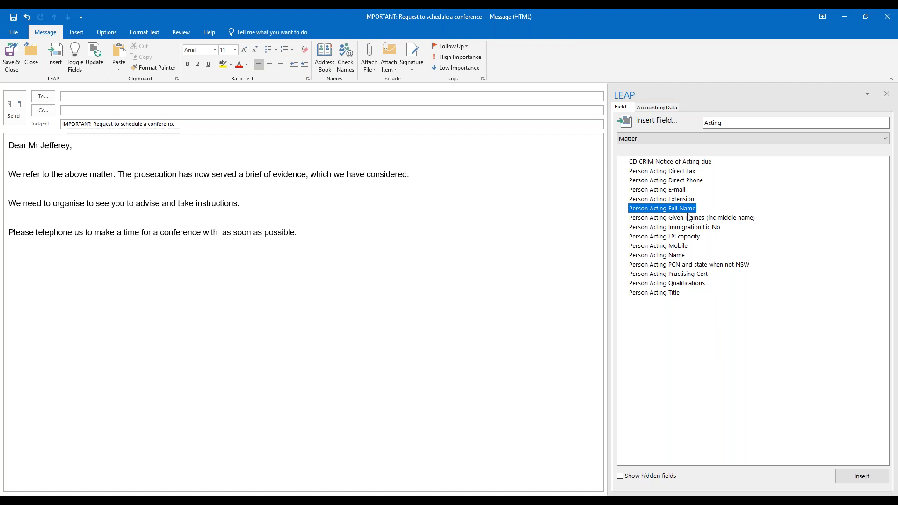
click(854, 478)
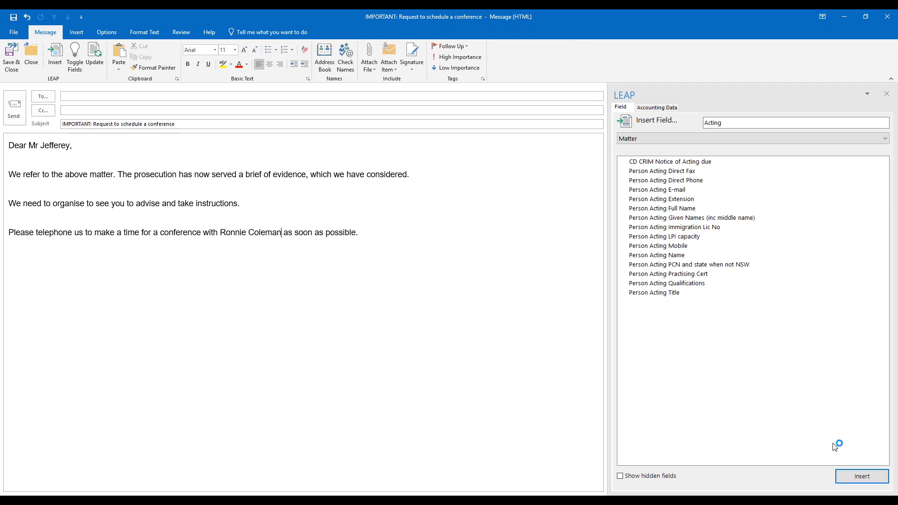
drag(290, 232, 226, 232)
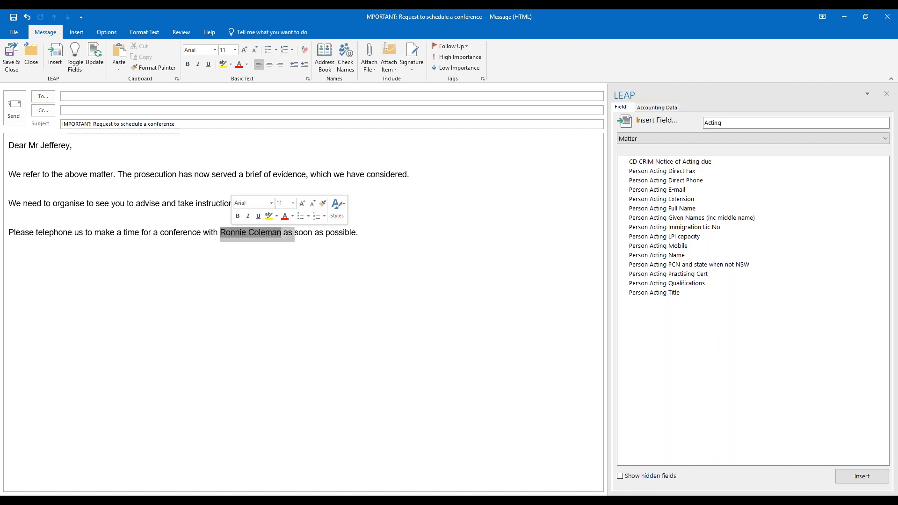
click(307, 246)
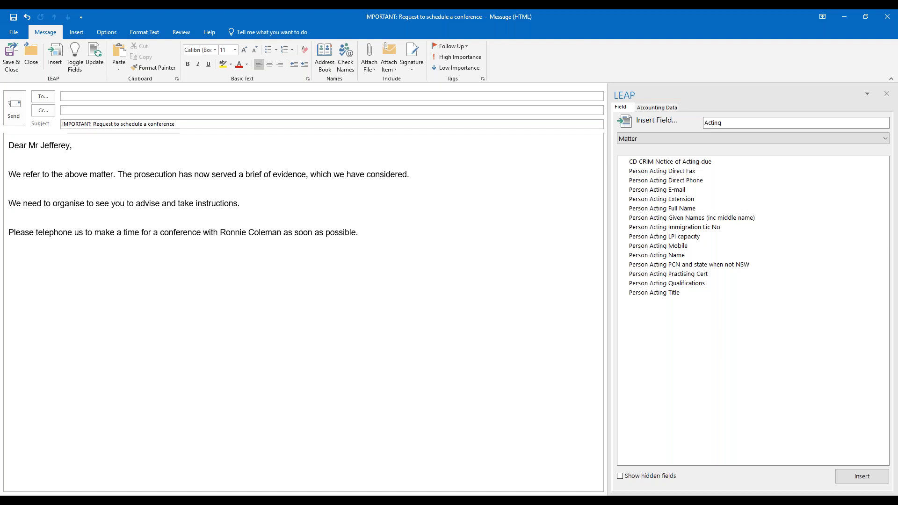
Save and close the precedent, naming it 'SRM Law Email to Client After Brief Served'.
click(12, 55)
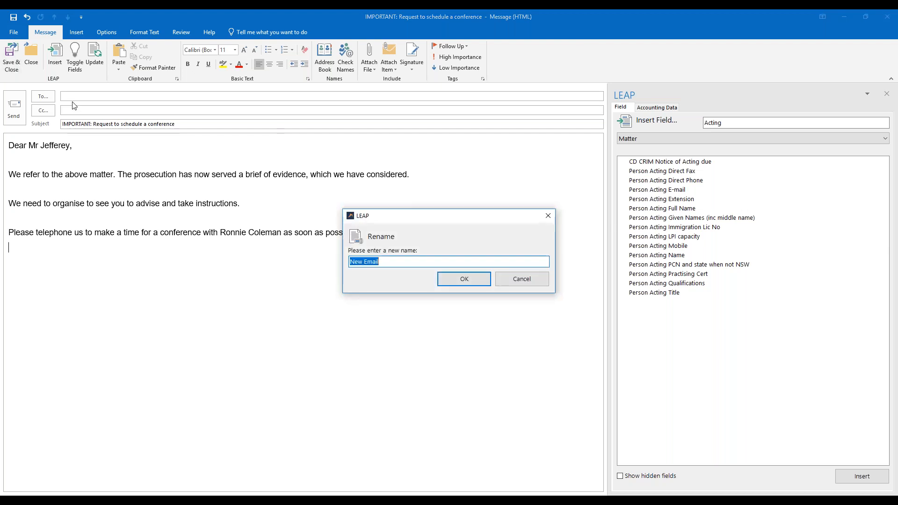
text(S)
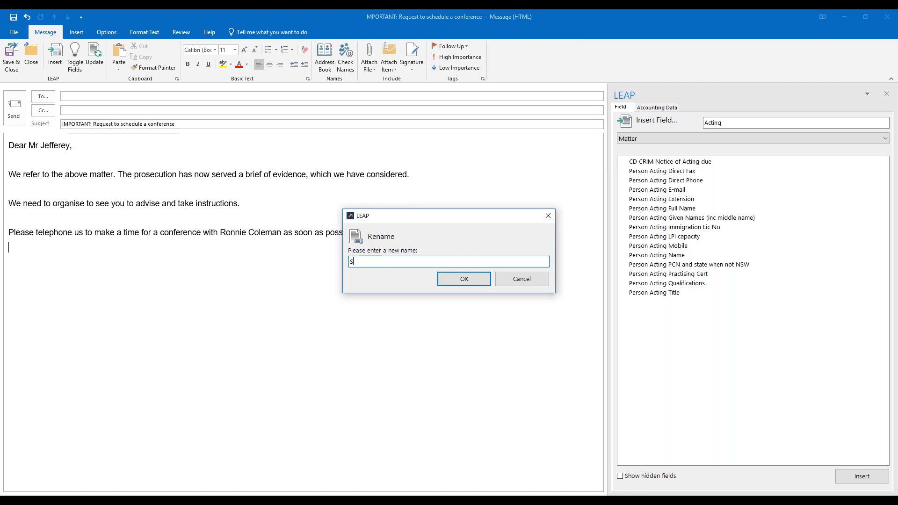
text(RM Law Email to Client after )
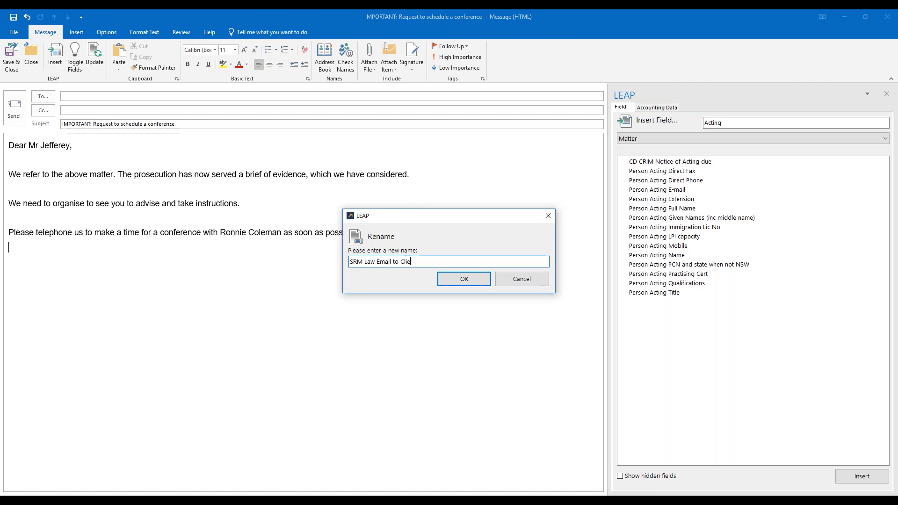
text(Brief Served)
key(shift+Right)
text(A)
key(End)
Confirm the name and generate a test email from the new precedent.
click(472, 279)
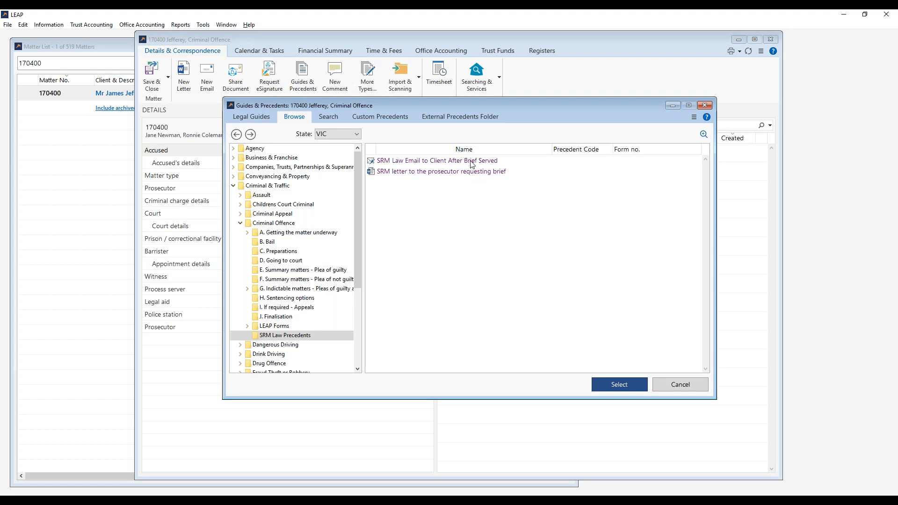
click(473, 161)
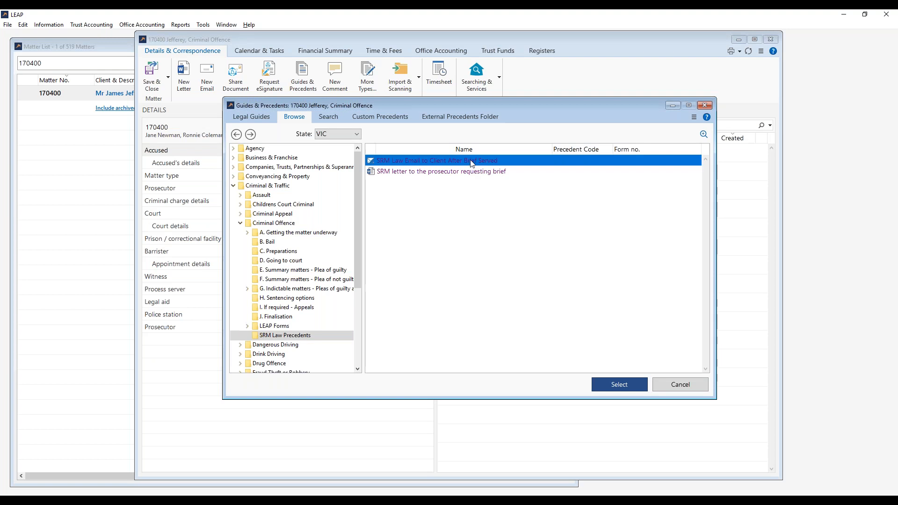
click(497, 179)
click(497, 162)
click(635, 388)
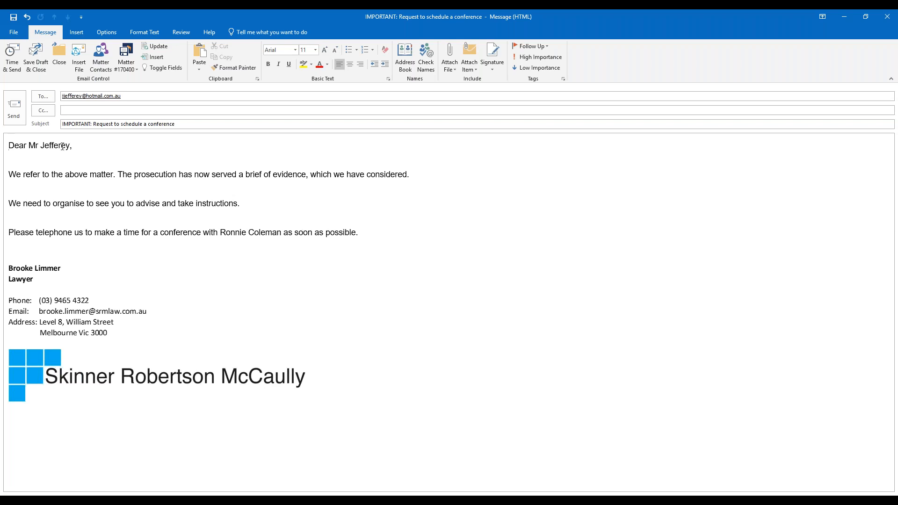
Check the merged greeting name and signature, then discard the email unsaved.
drag(29, 146, 72, 146)
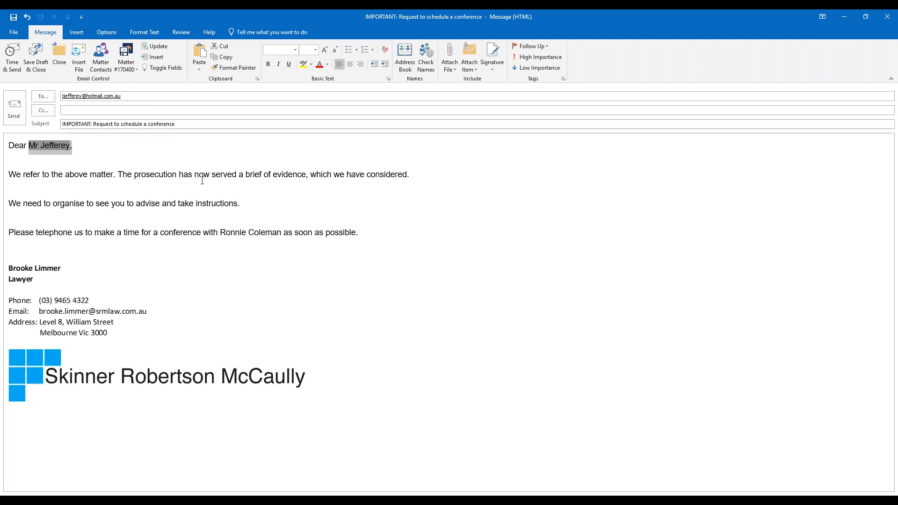
click(111, 286)
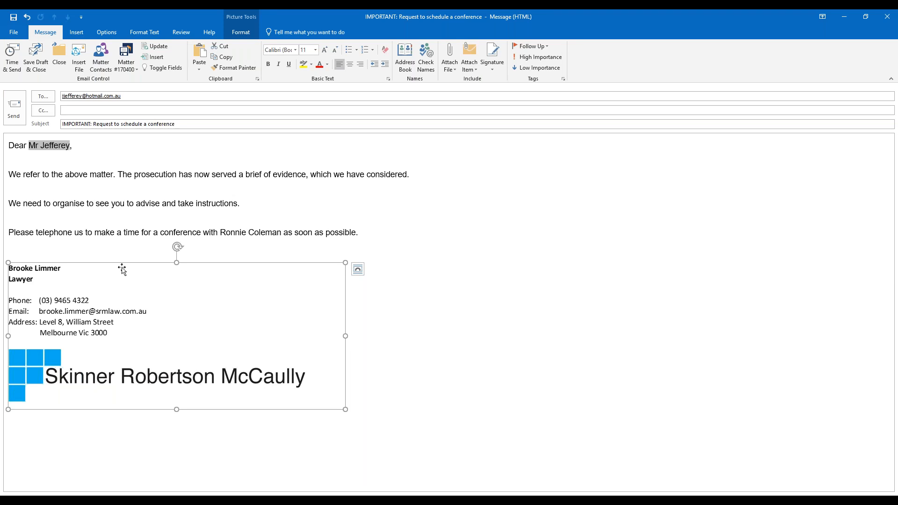
click(144, 234)
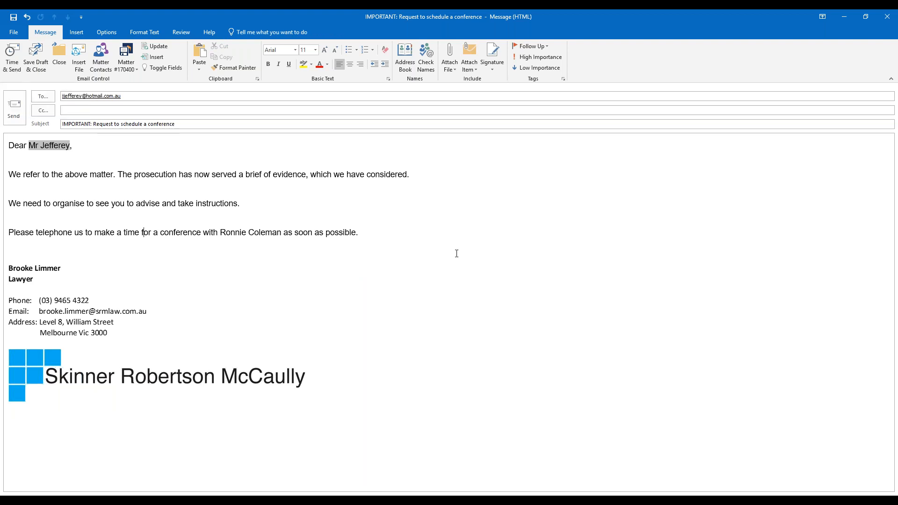
click(887, 17)
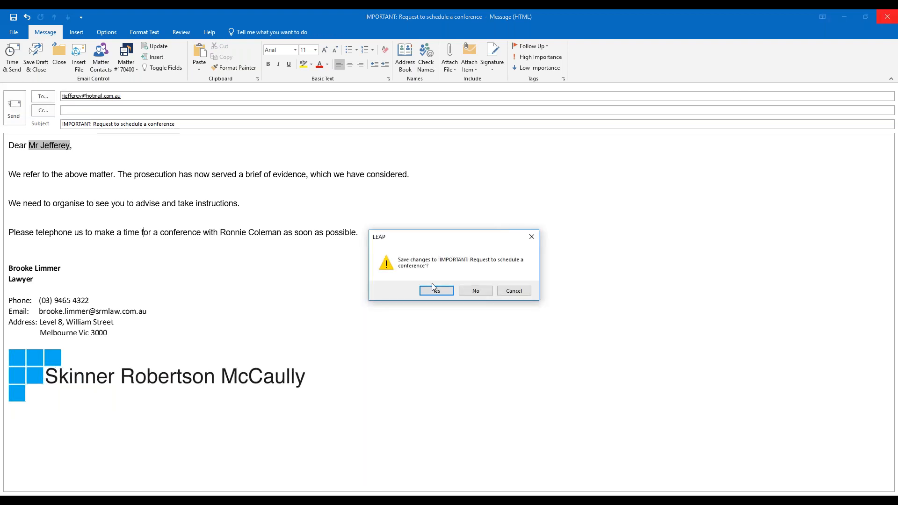
click(476, 292)
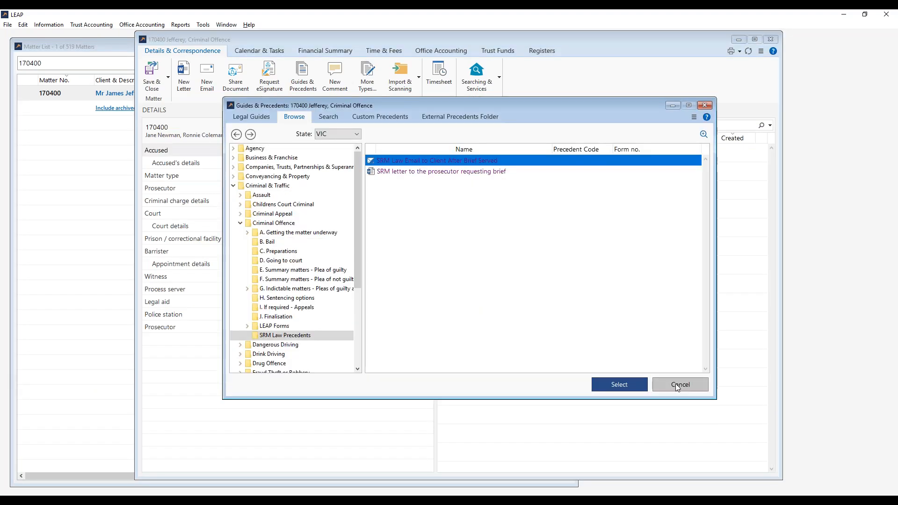
click(677, 386)
Close the criminal matter, then search for and open the property sale matter by its matter number.
click(156, 77)
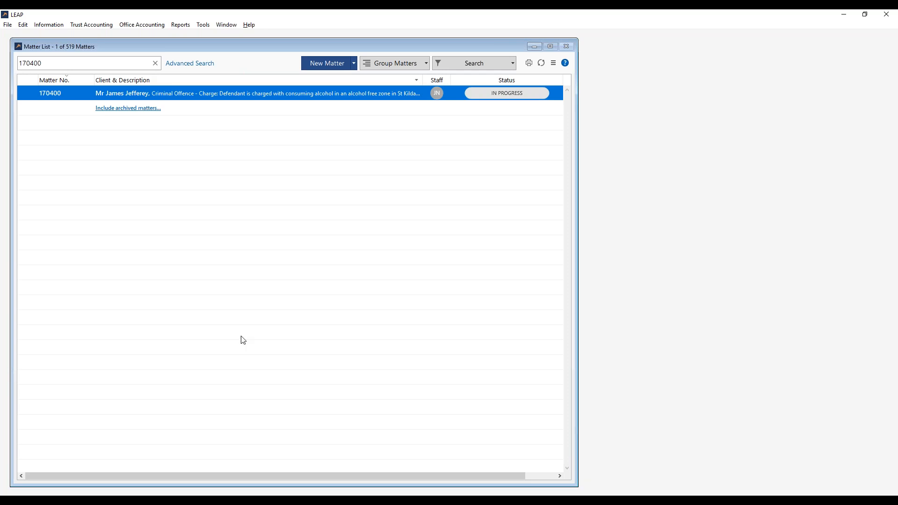
click(248, 350)
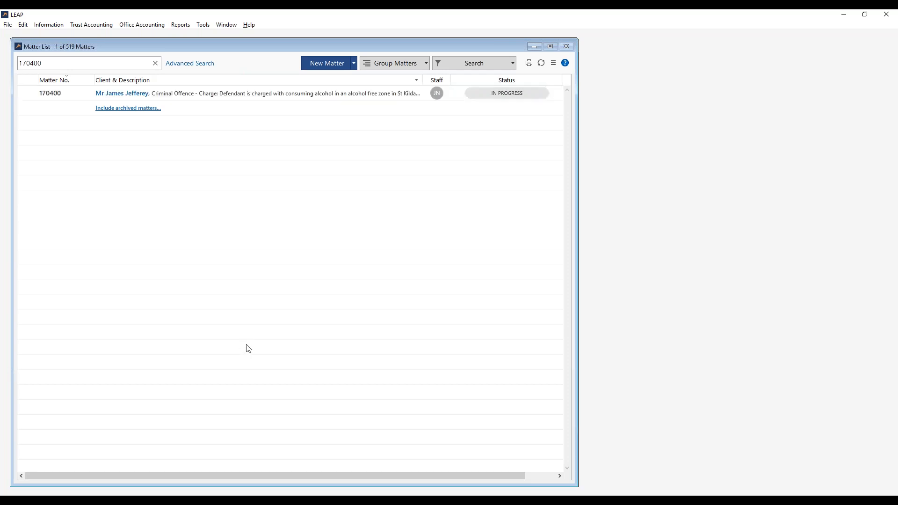
click(156, 65)
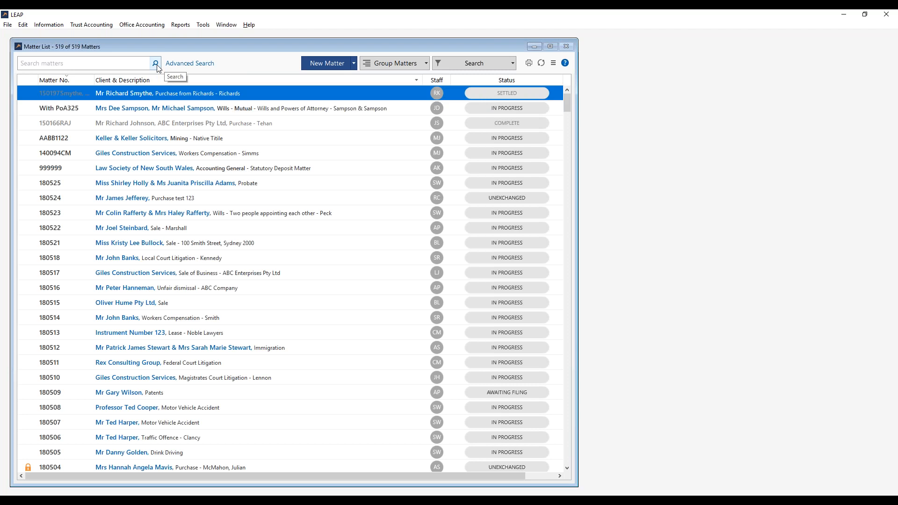
click(102, 65)
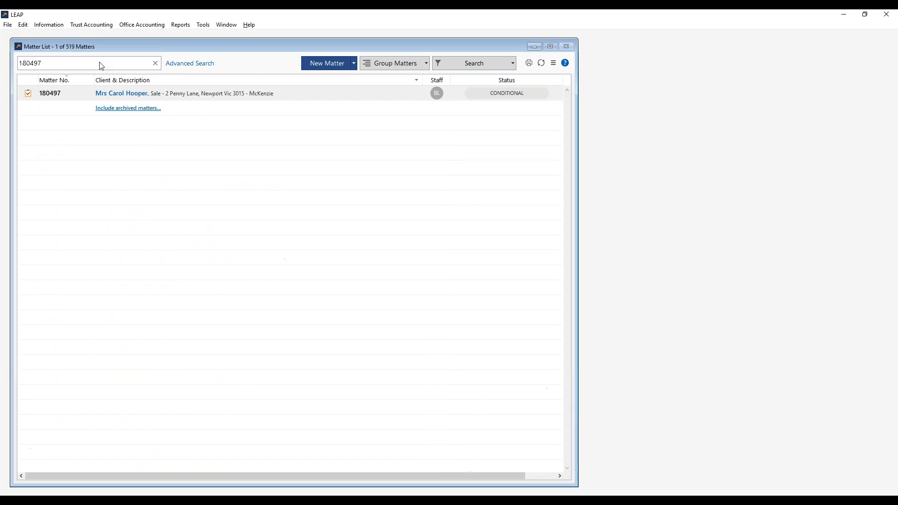
double_click(151, 96)
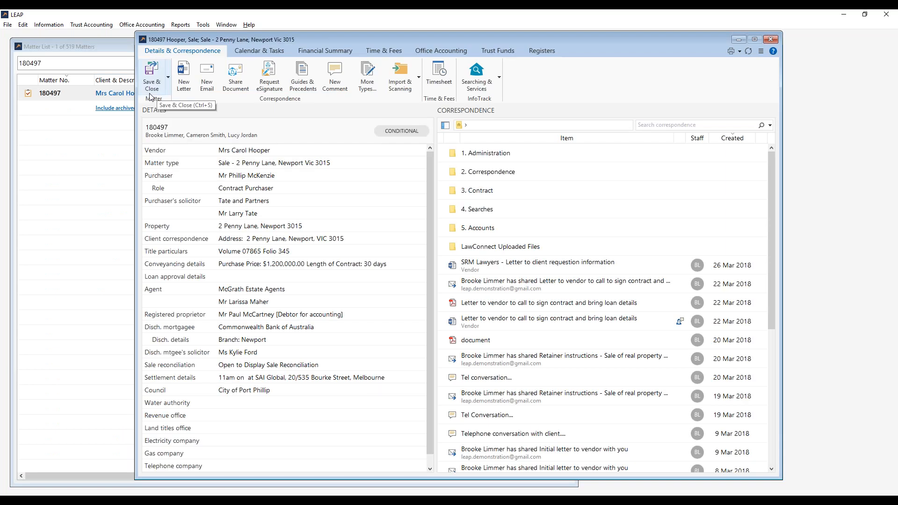
Search precedents for 'SRM Law Initial Letter to Client' and bring up its actions menu.
click(310, 83)
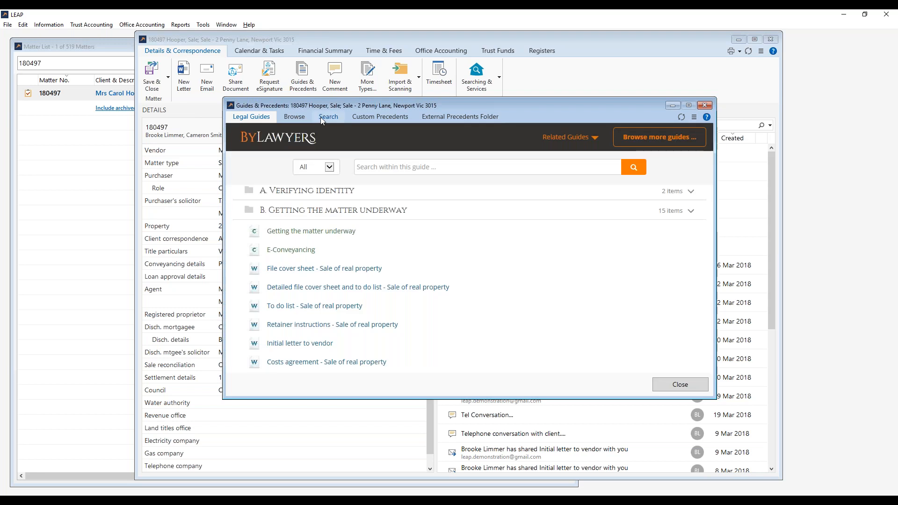
click(322, 118)
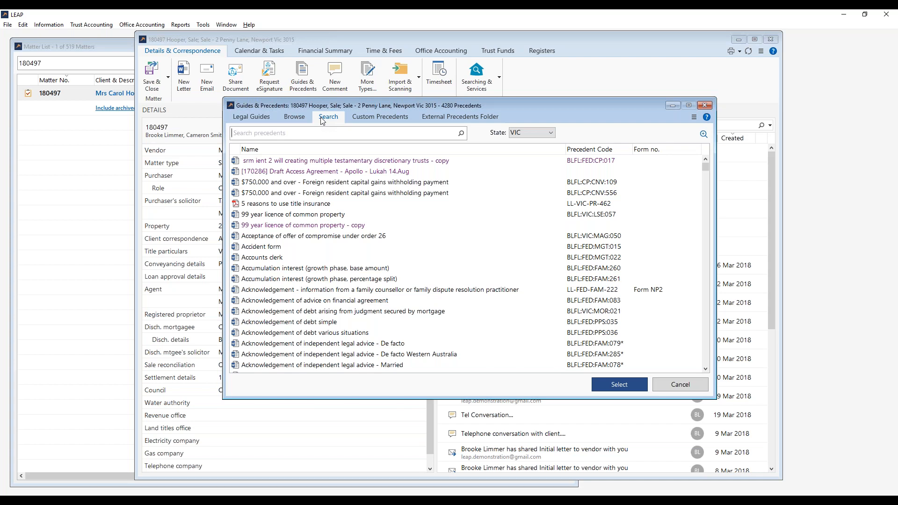
click(323, 132)
text(SRM Law l)
text(nitial Let)
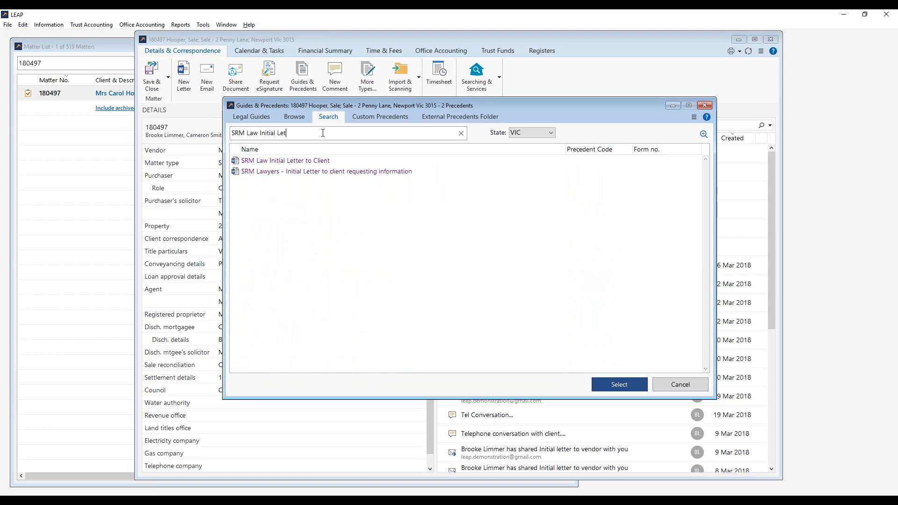
text(ter to Client)
click(328, 161)
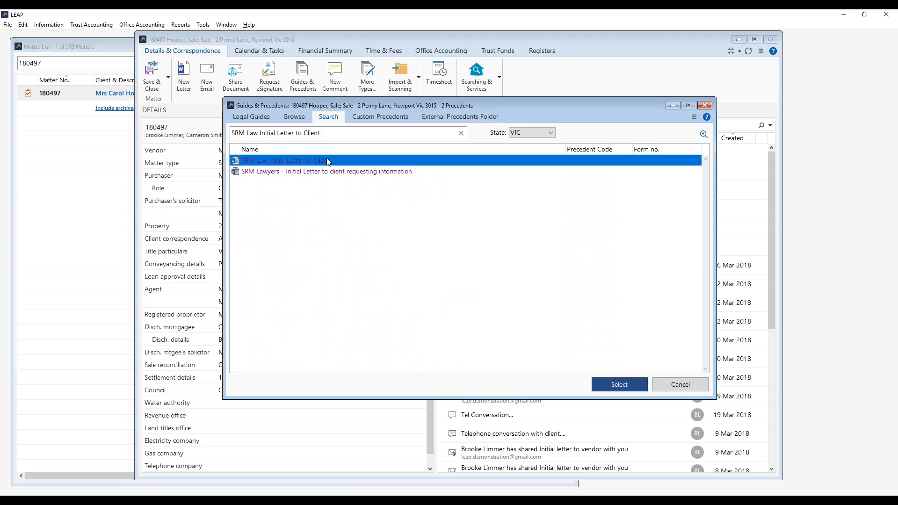
right_click(352, 161)
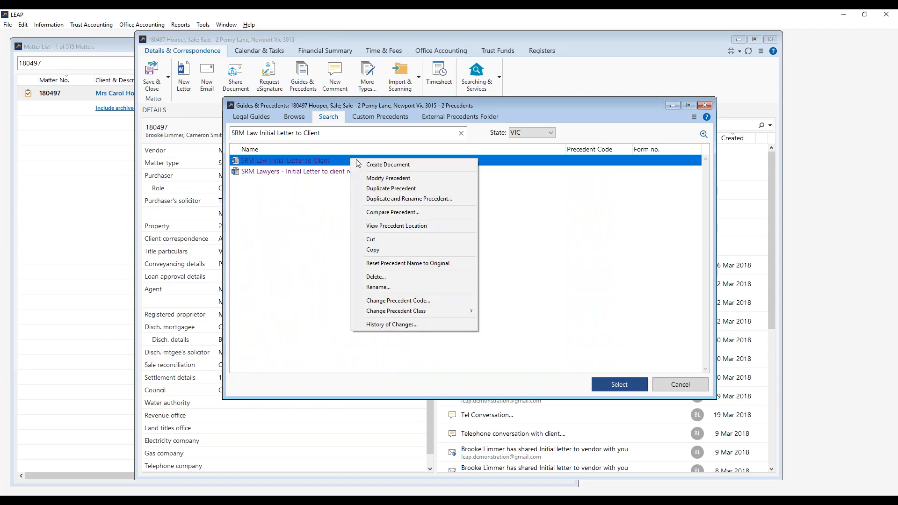
Show the precedent's folder and list all custom precedents.
click(428, 225)
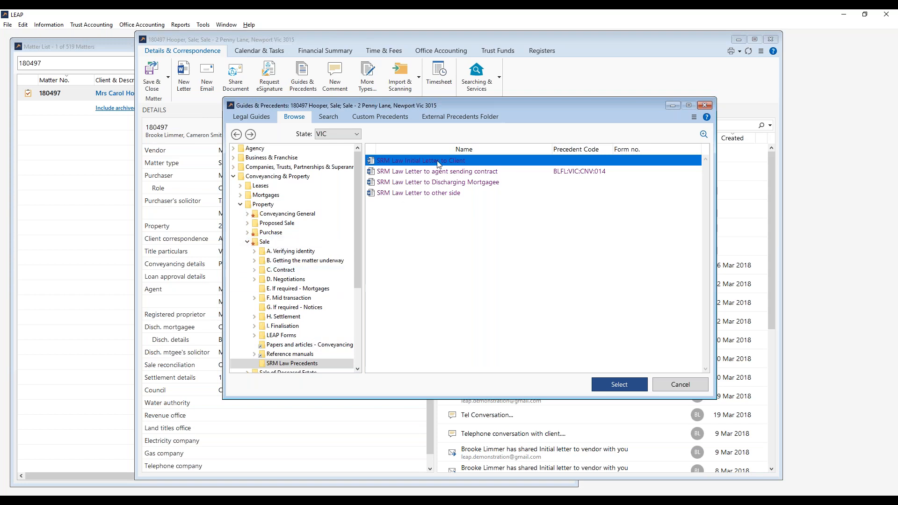
click(387, 114)
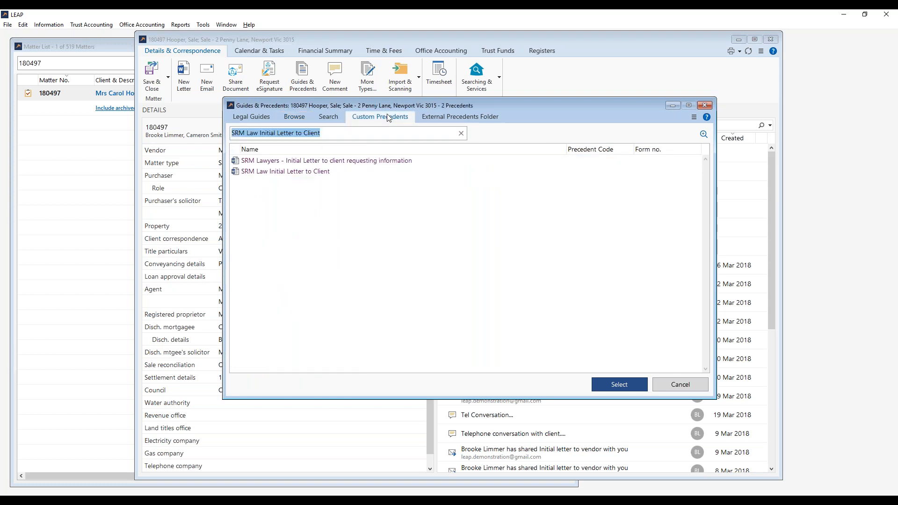
click(461, 134)
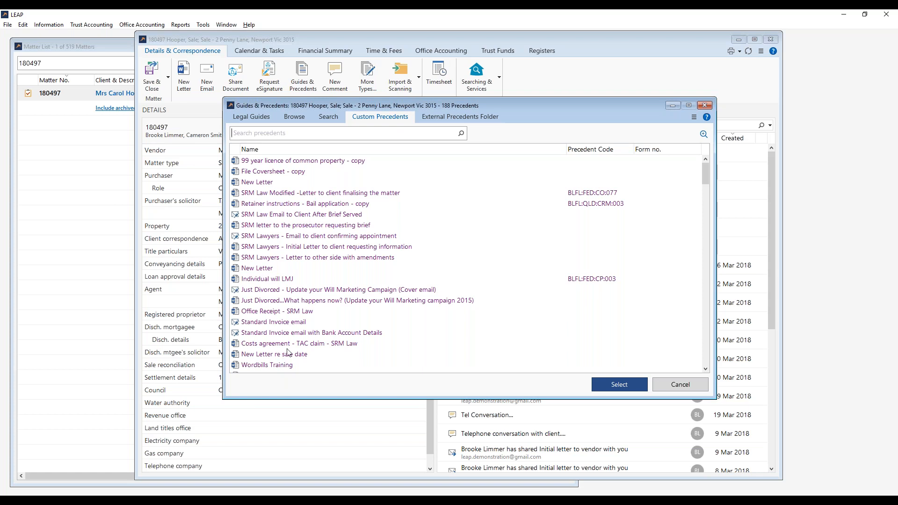
scroll(316, 216, down, 4)
scroll(315, 216, down, 14)
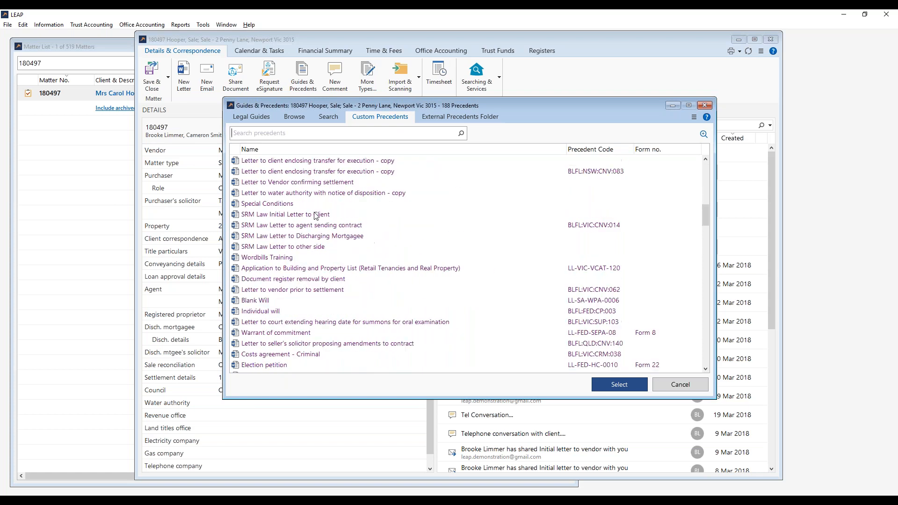
Enable Show Custom Precedents Tab in the list display options.
click(694, 117)
click(712, 175)
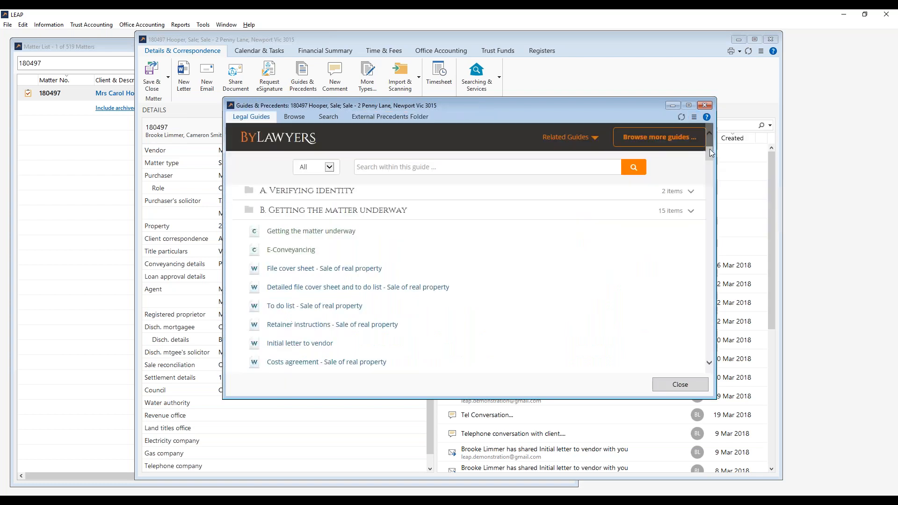
click(695, 117)
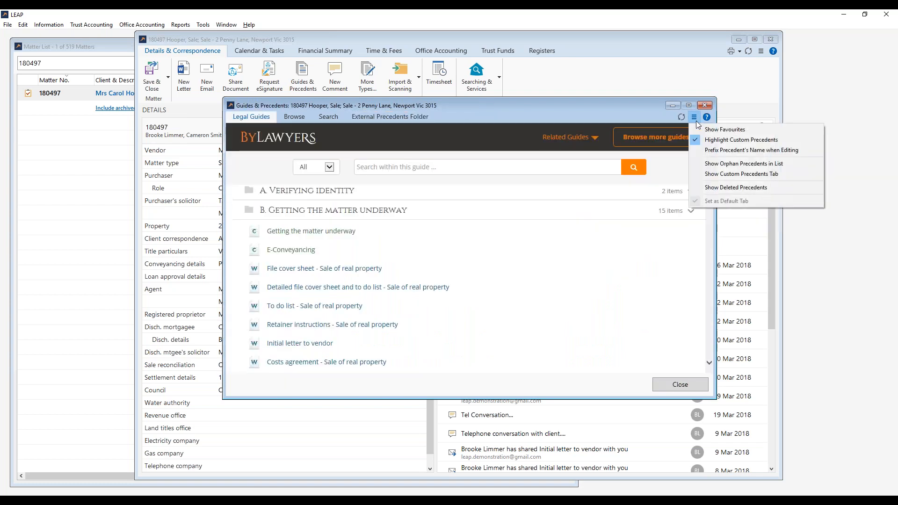
click(712, 175)
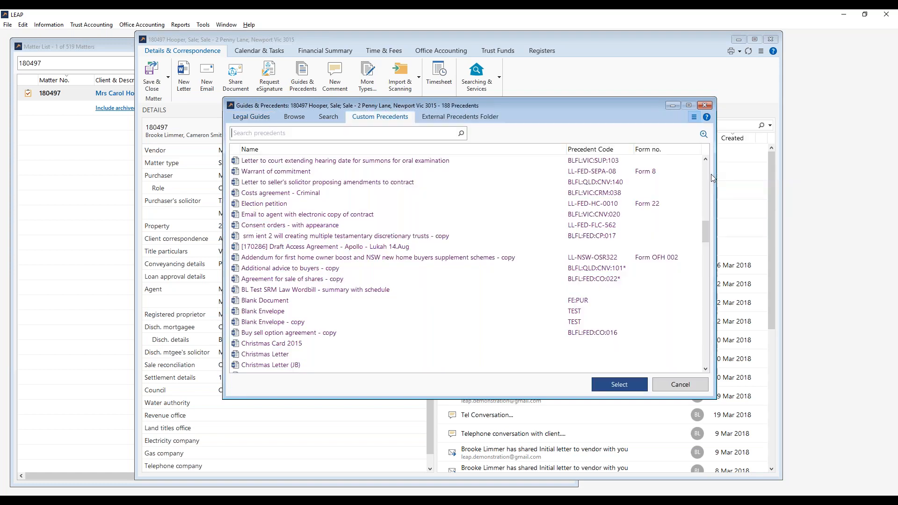
scroll(501, 208, down, 9)
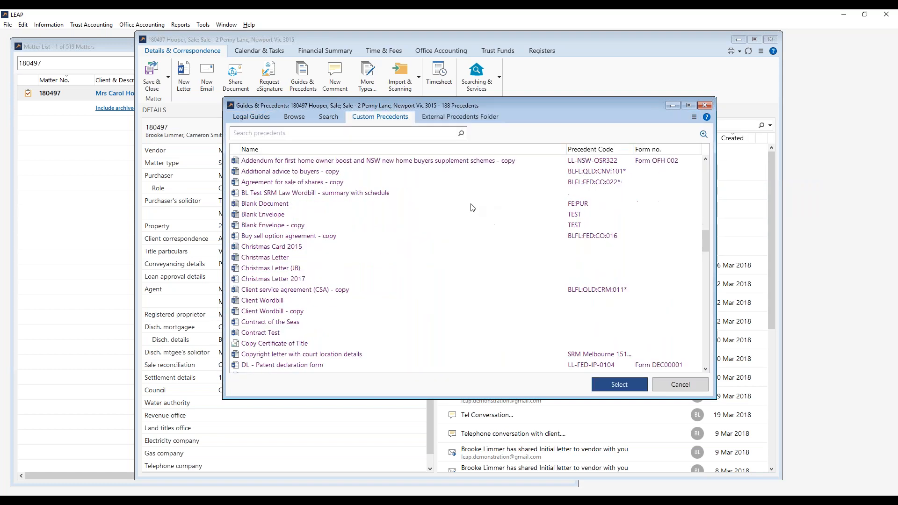
scroll(463, 204, up, 12)
scroll(464, 204, up, 2)
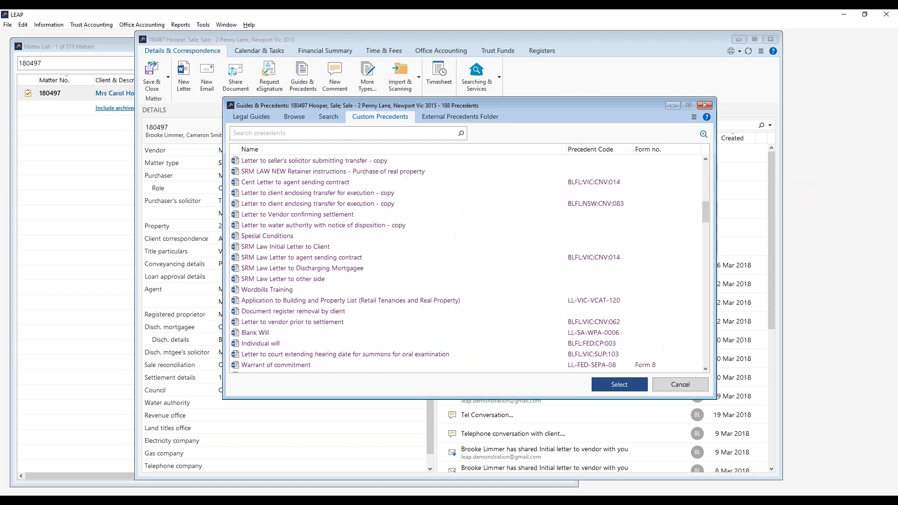
Browse to the Sale SRM Law Precedents folder and select SRM Law Initial Letter to Client.
click(327, 117)
click(294, 116)
click(430, 161)
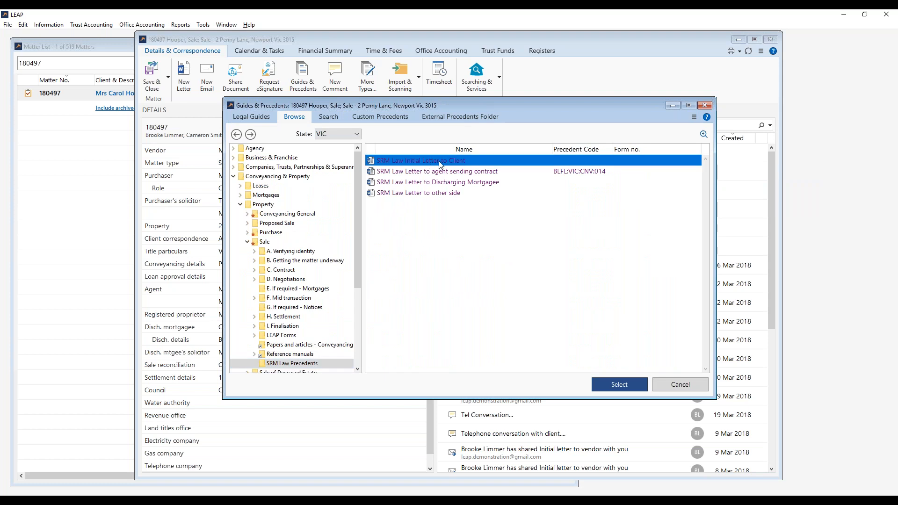
Compare the actions for 'Letter to vendor prior to settlement' with those for SRM Law Initial Letter to Client.
right_click(458, 162)
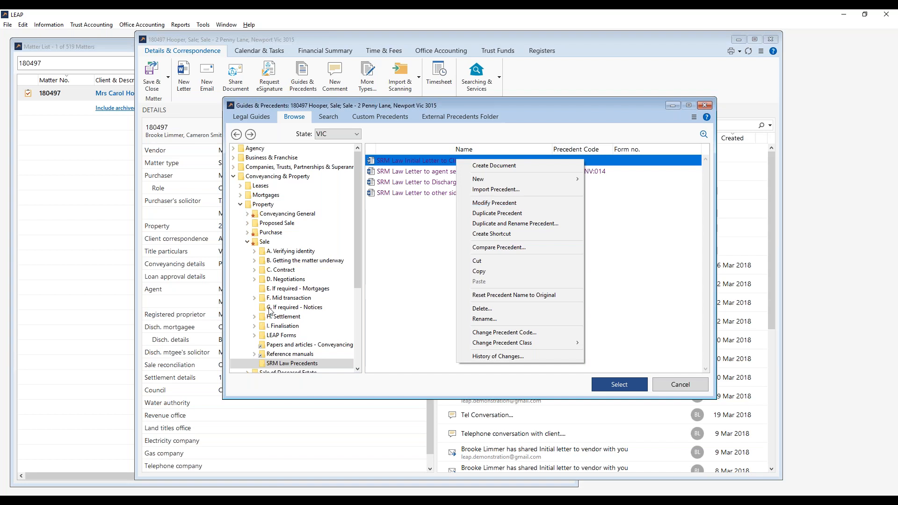
click(284, 319)
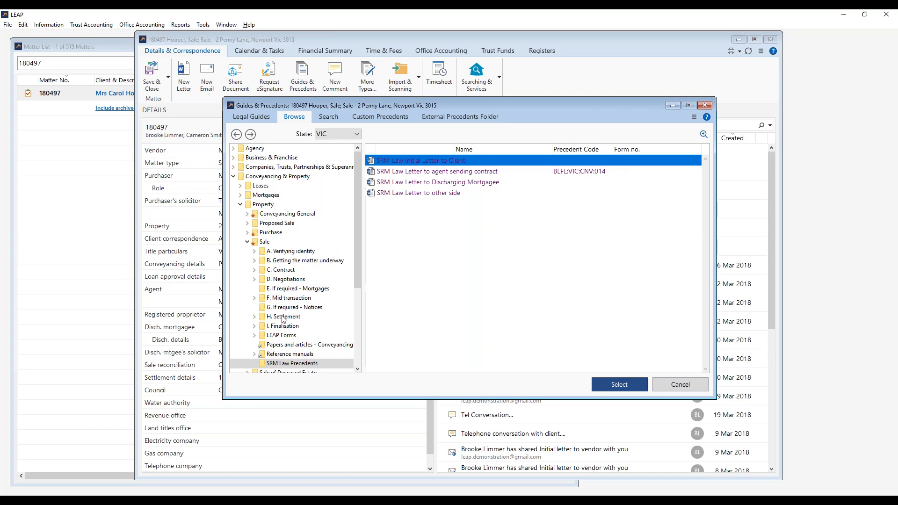
double_click(284, 318)
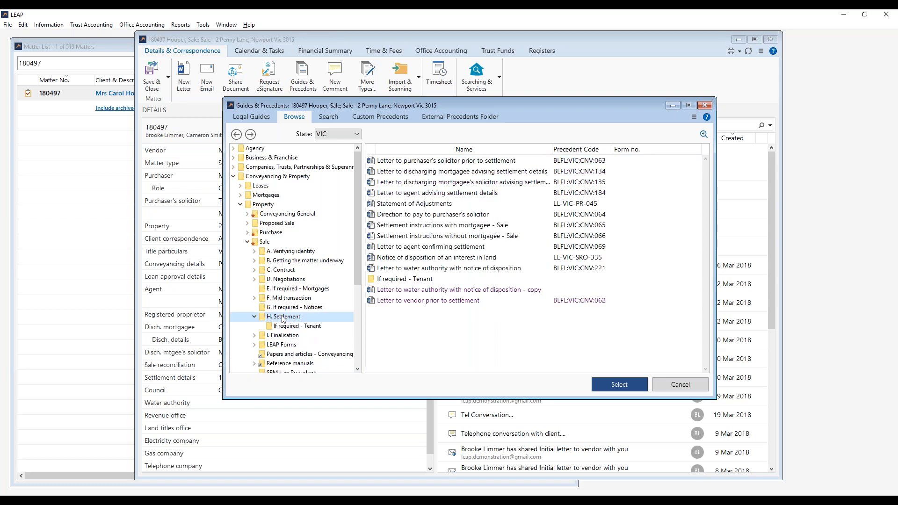
right_click(499, 301)
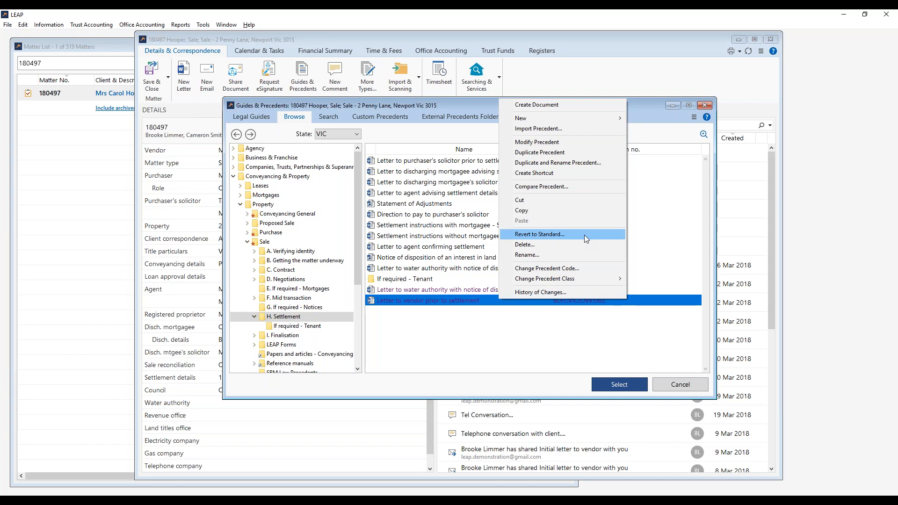
click(515, 348)
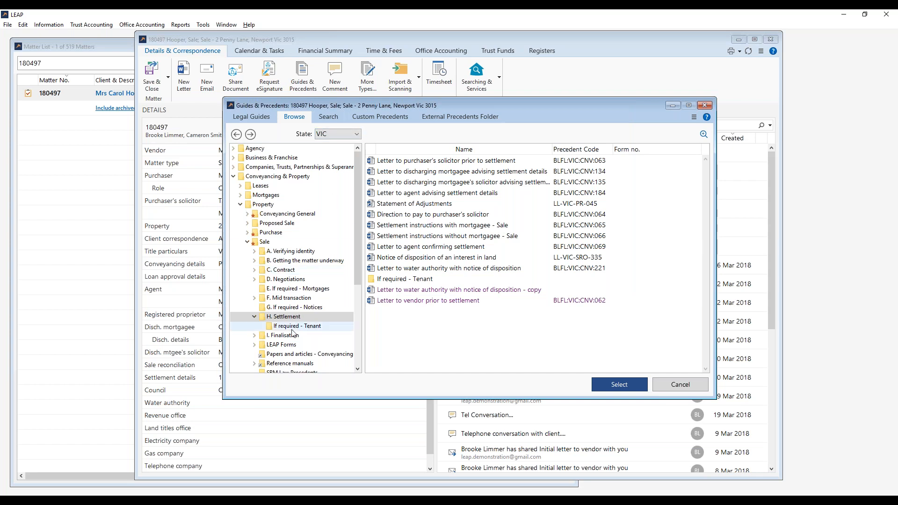
click(287, 372)
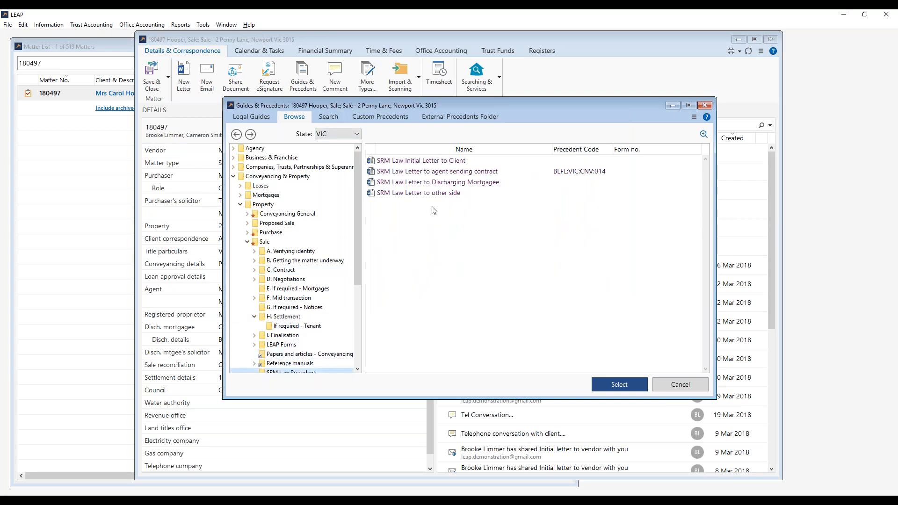
right_click(447, 163)
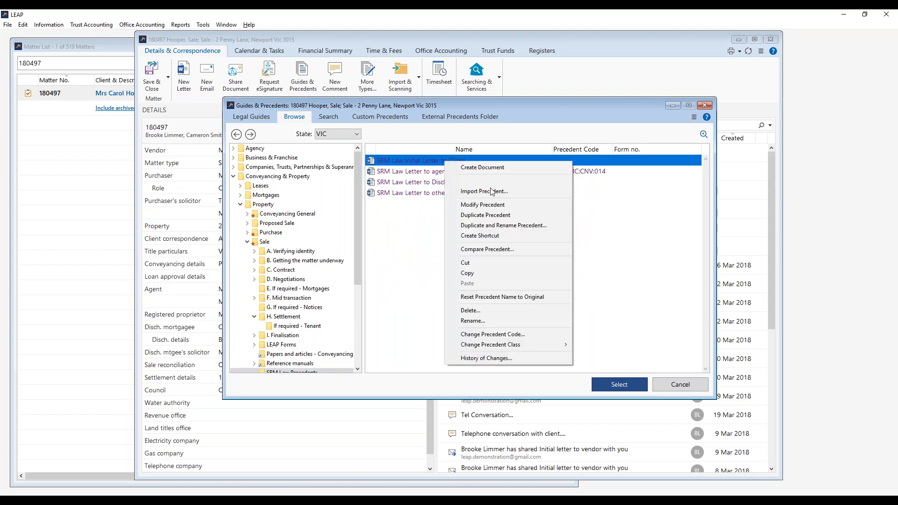
Open SRM Law Initial Letter to Client for modification and inspect its Completion_Settlement_D and Purchase_Price field codes.
click(494, 206)
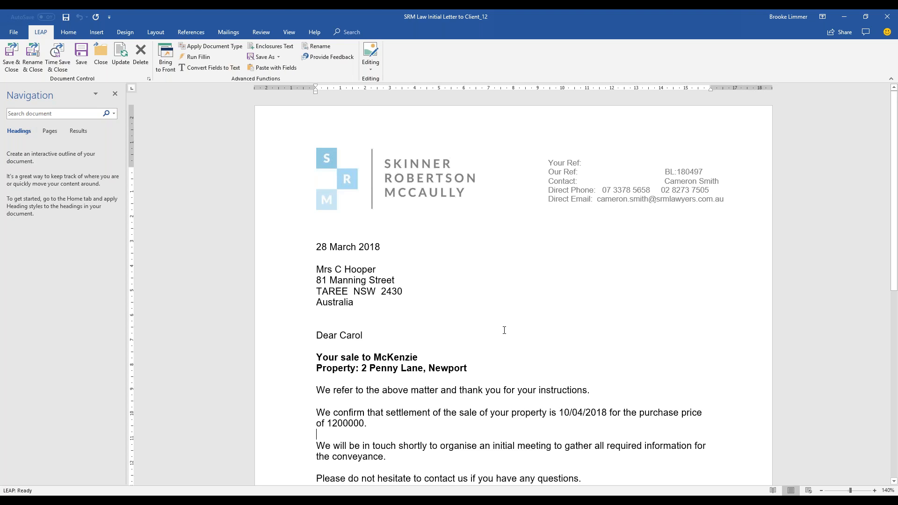
scroll(504, 330, down, 2)
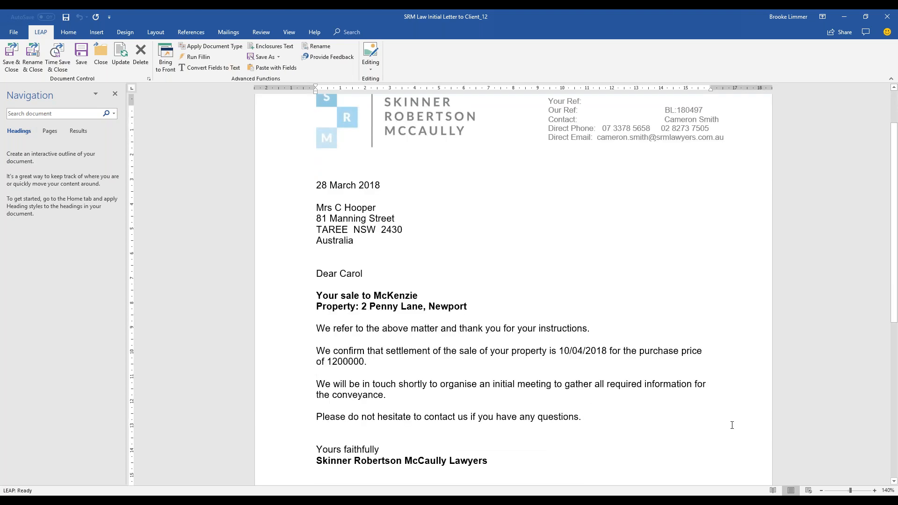
key(alt+F9)
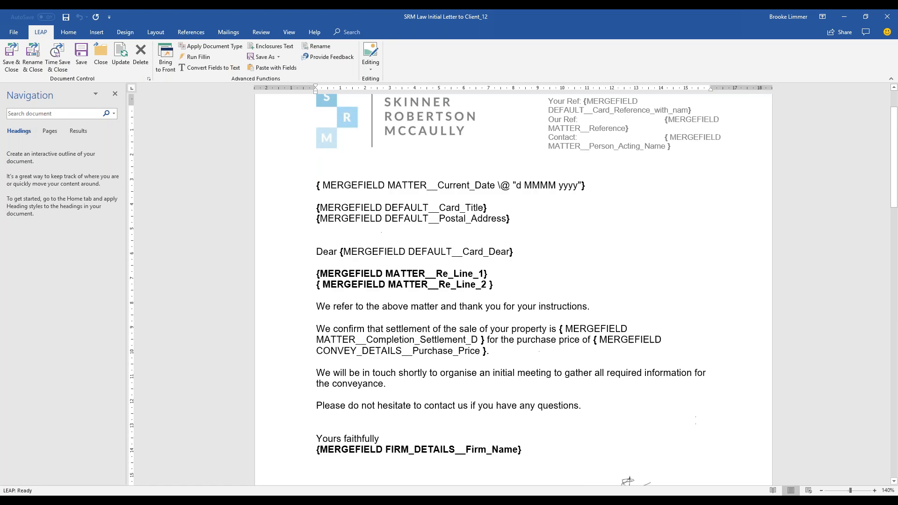
click(590, 329)
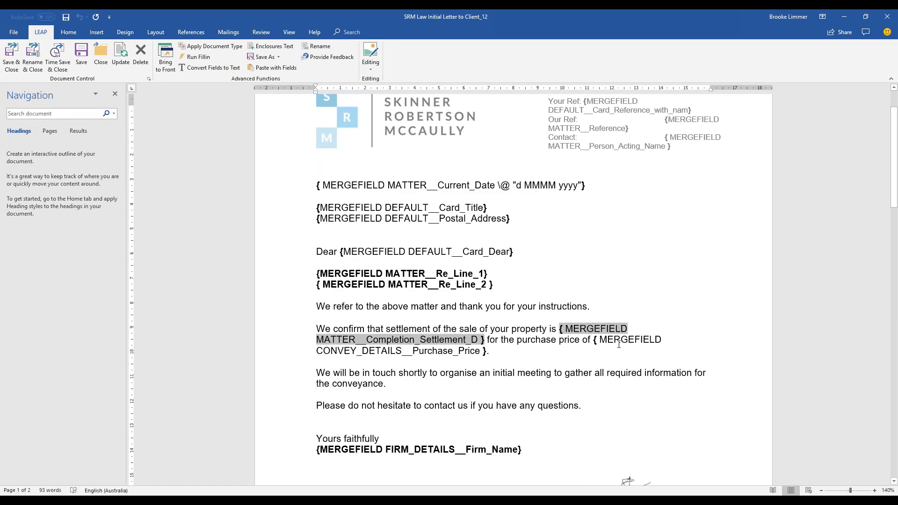
click(626, 341)
click(606, 328)
click(616, 340)
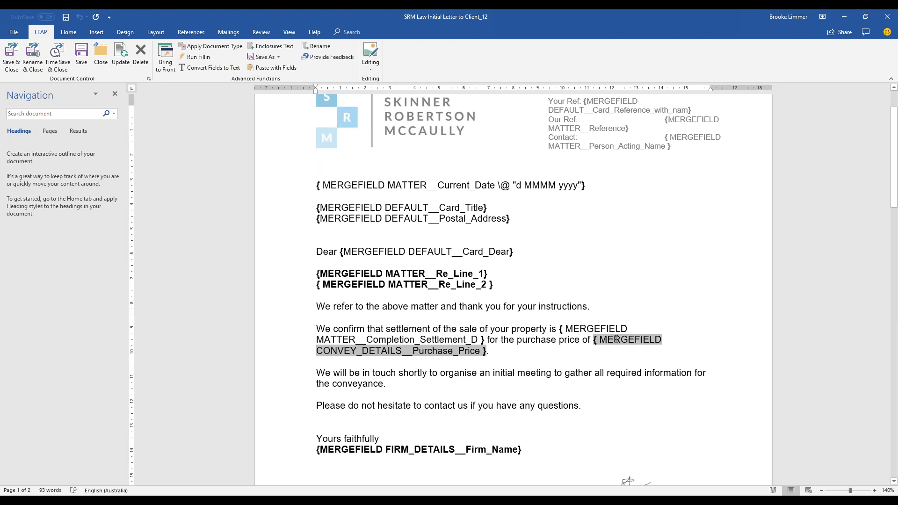
click(609, 329)
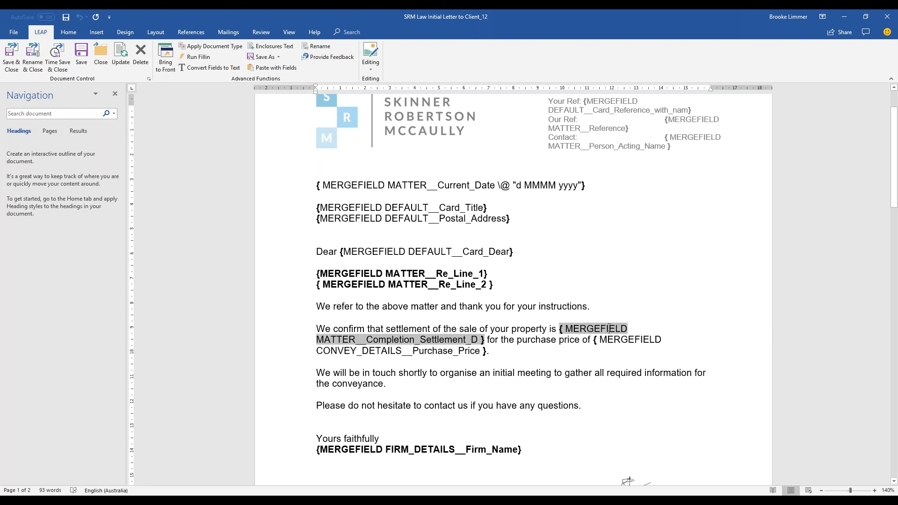
key(alt+F9)
click(618, 353)
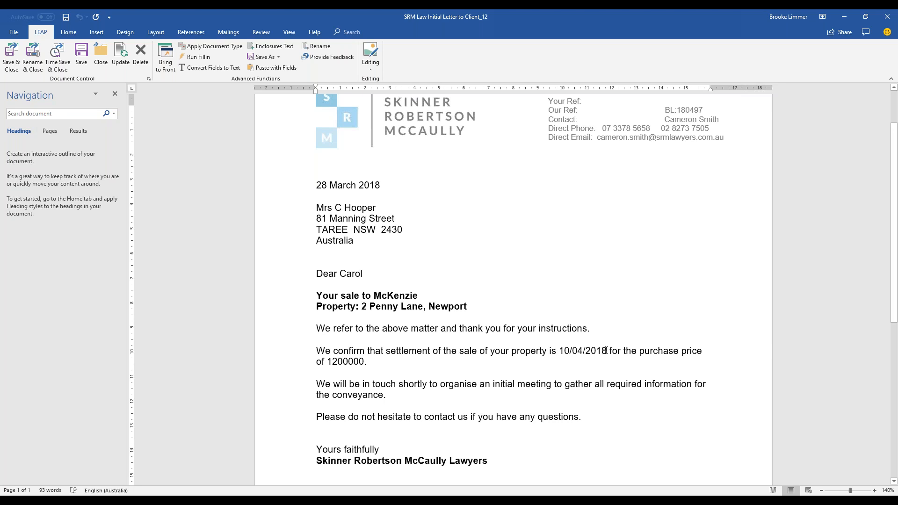
Format the 10/04/2018 settlement date field as a Long date: Tuesday, 10 April 2018.
drag(608, 351, 560, 351)
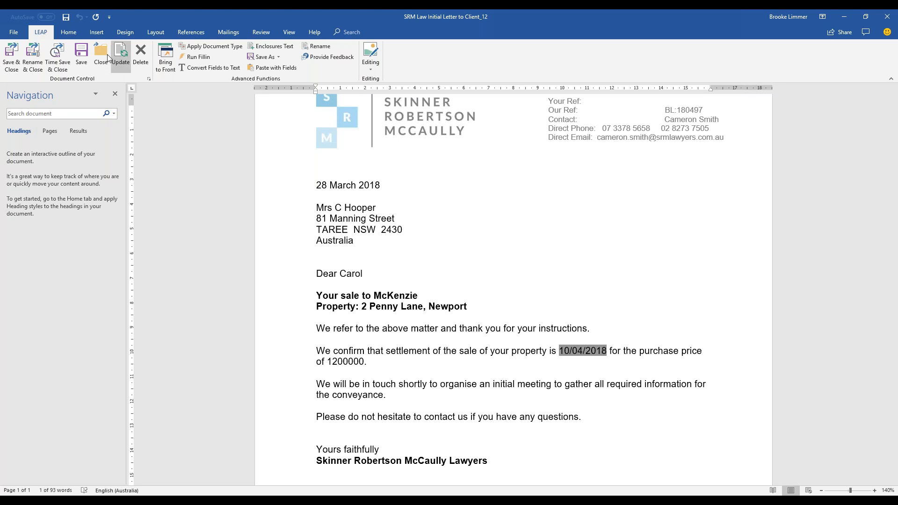
click(372, 70)
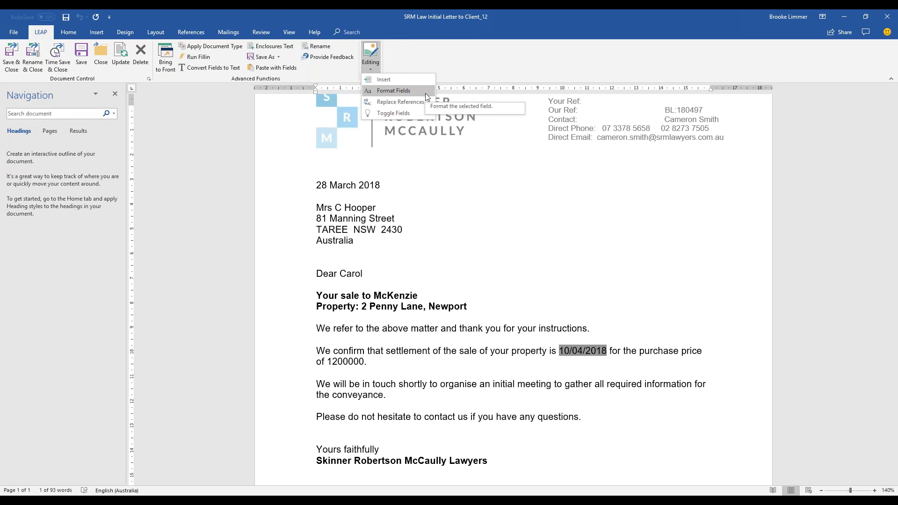
click(570, 354)
click(614, 352)
drag(605, 352, 557, 351)
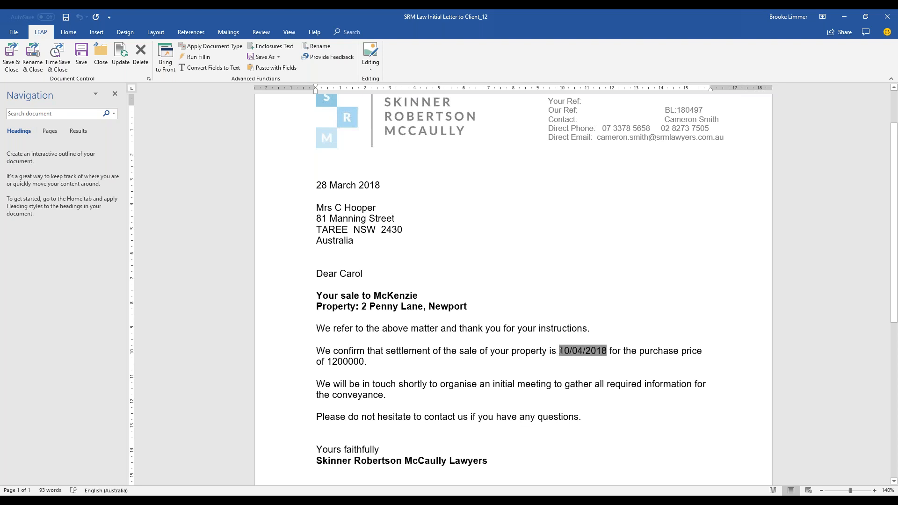
click(371, 59)
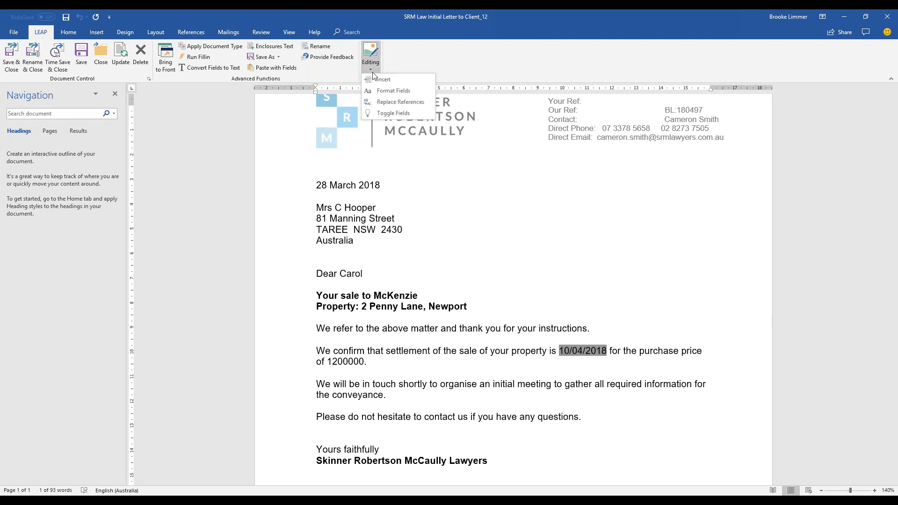
click(418, 91)
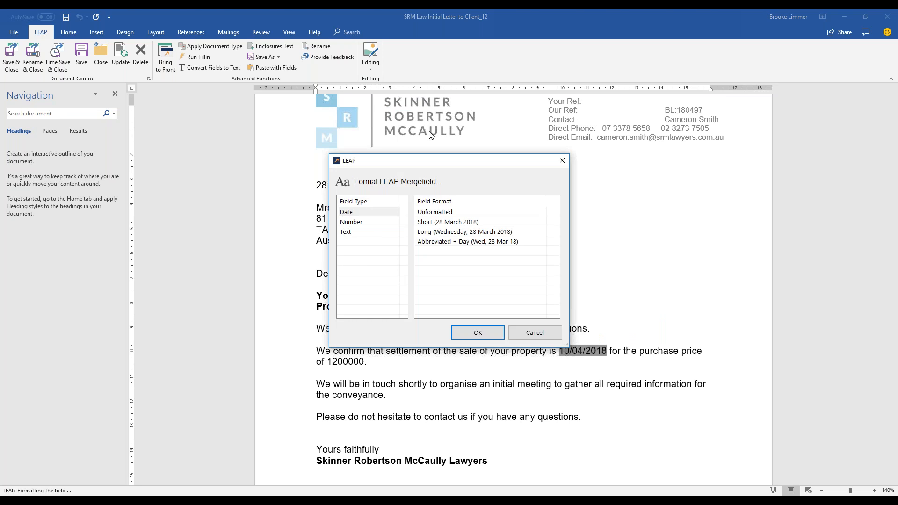
click(382, 213)
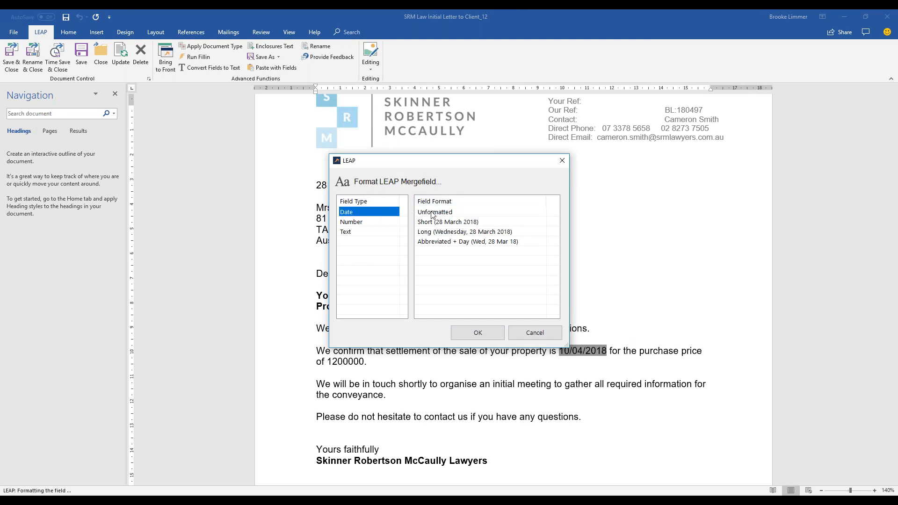
click(451, 233)
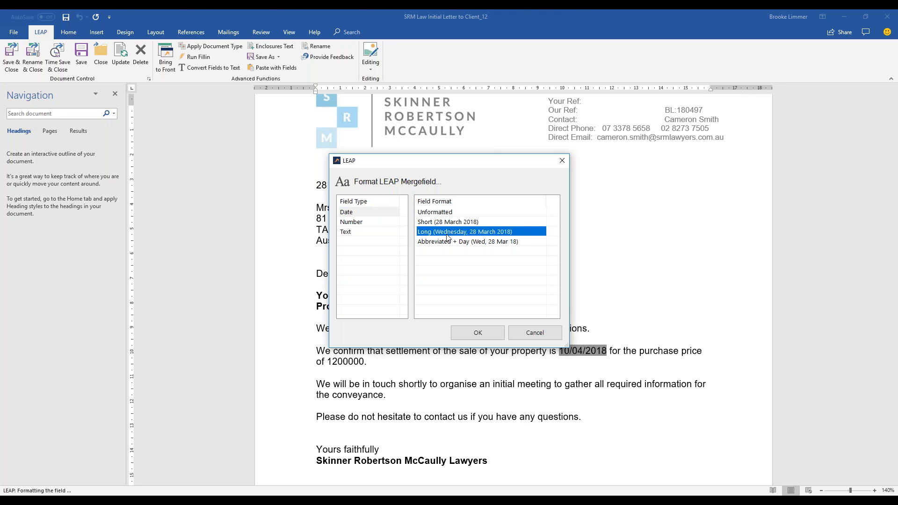
click(476, 331)
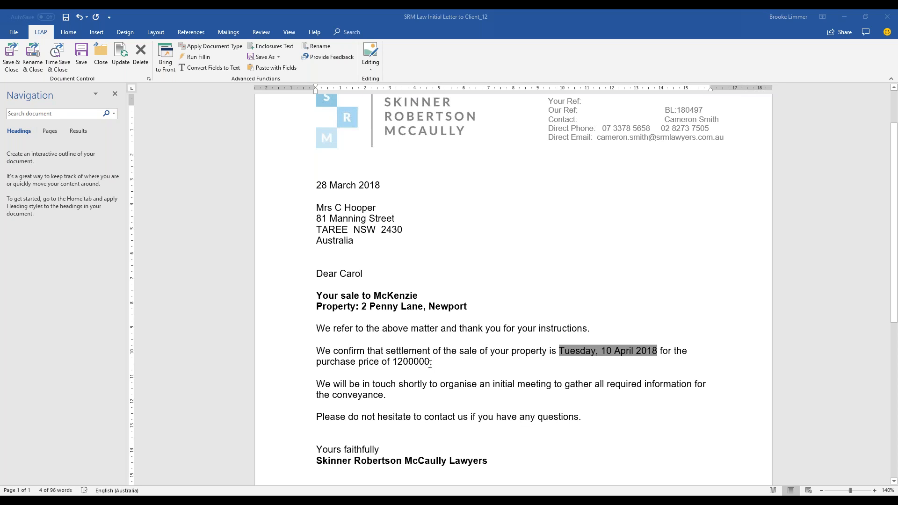
click(463, 364)
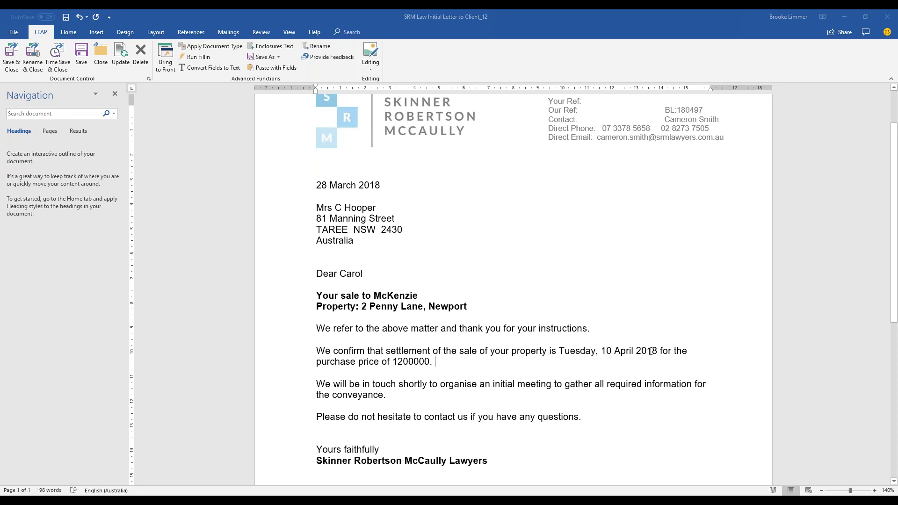
Apply the $###,###,###.00 Number format to the 1200000 purchase price field.
click(395, 362)
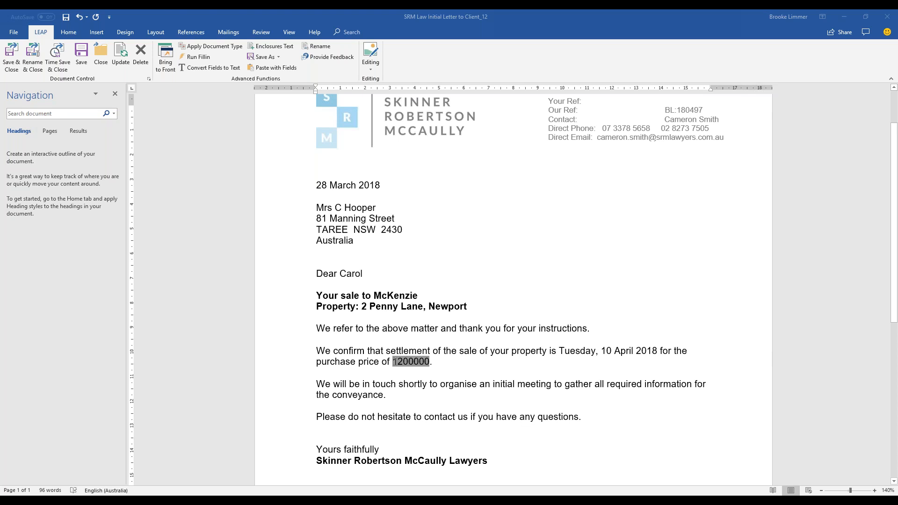
double_click(394, 362)
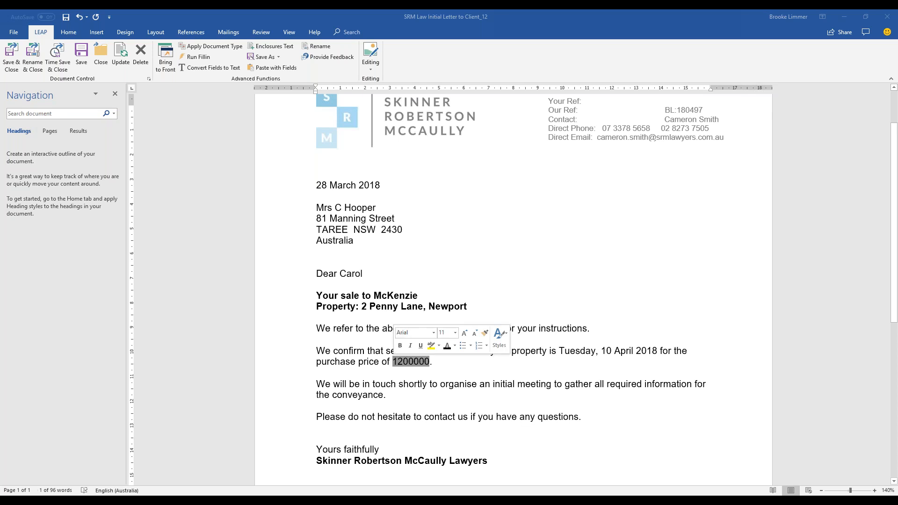
click(375, 70)
click(421, 91)
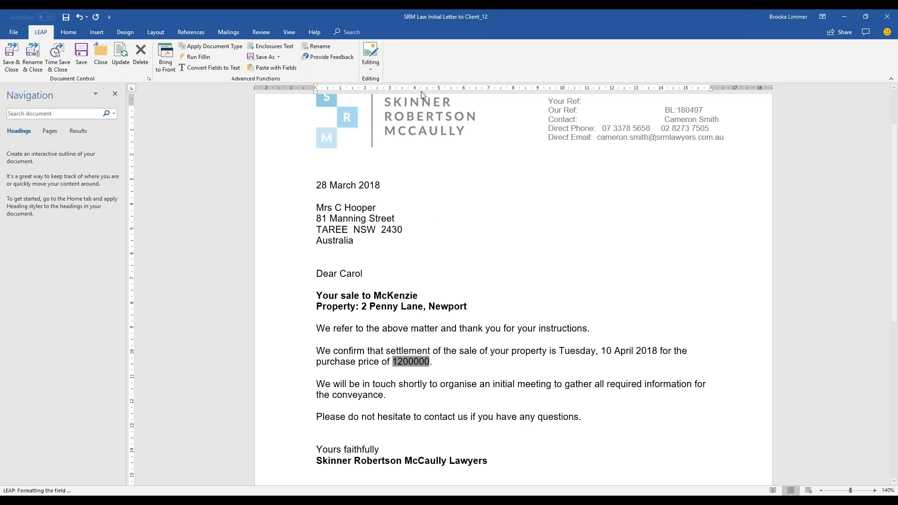
click(354, 222)
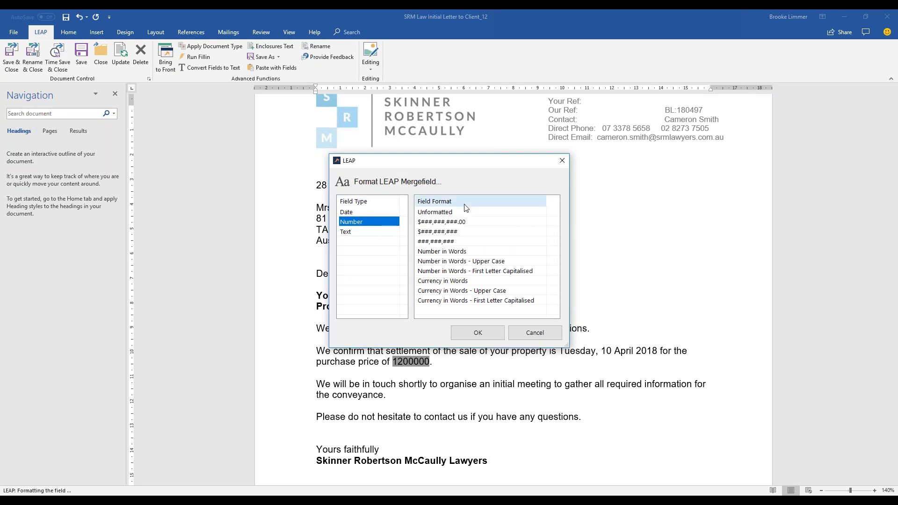
click(465, 222)
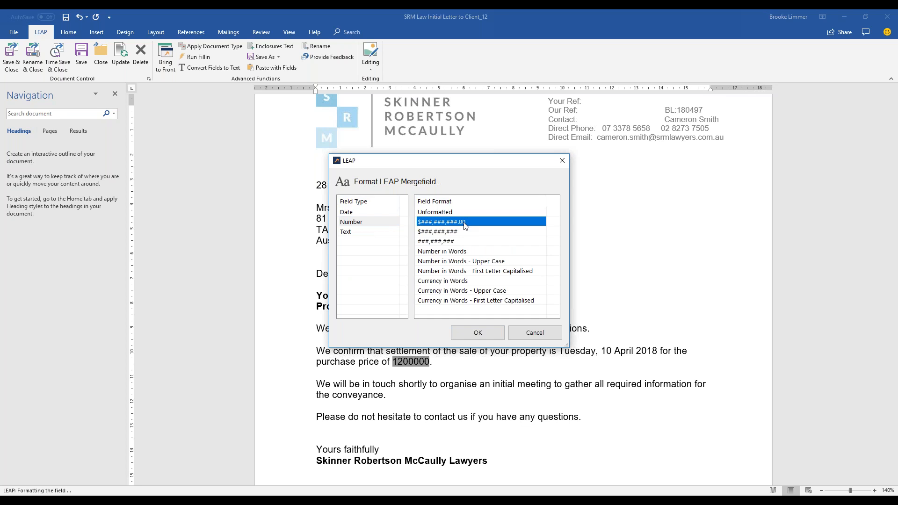
click(478, 334)
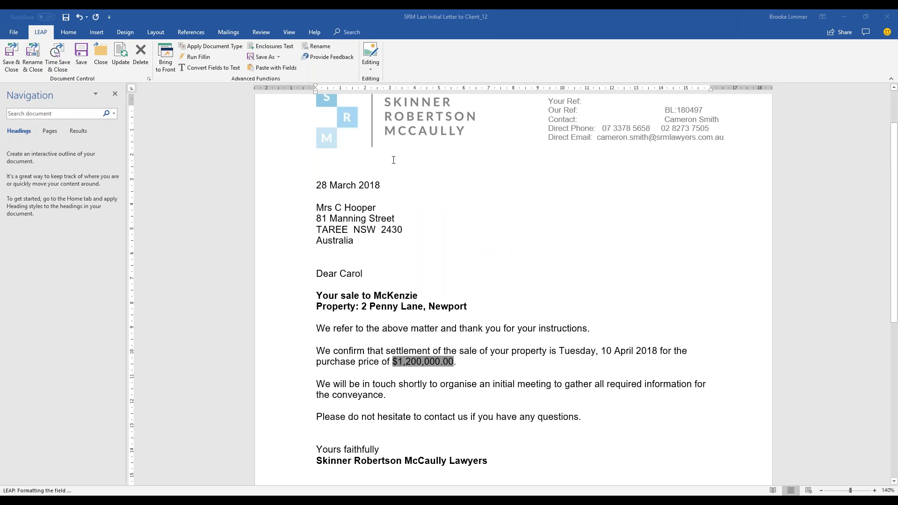
click(74, 32)
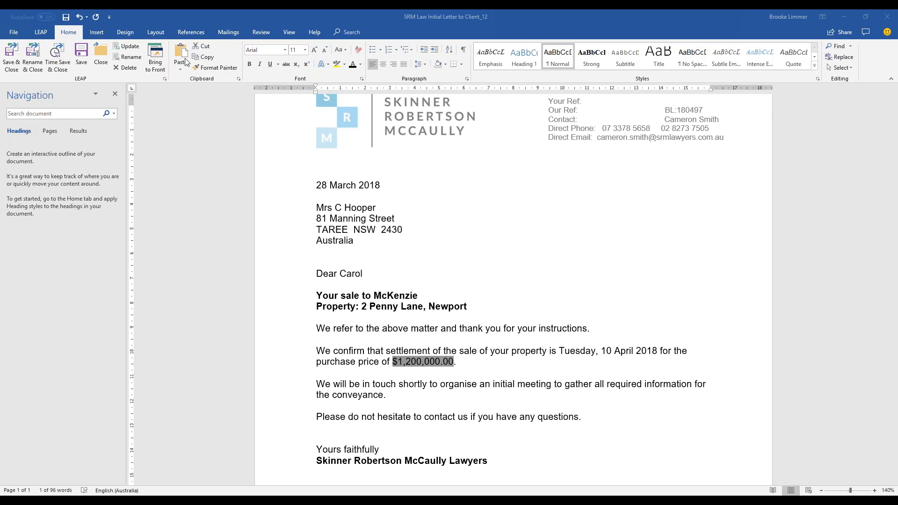
Make the purchase price bold, removing the trial underline and italics.
click(250, 64)
click(269, 65)
click(261, 63)
click(261, 63)
click(268, 66)
click(488, 347)
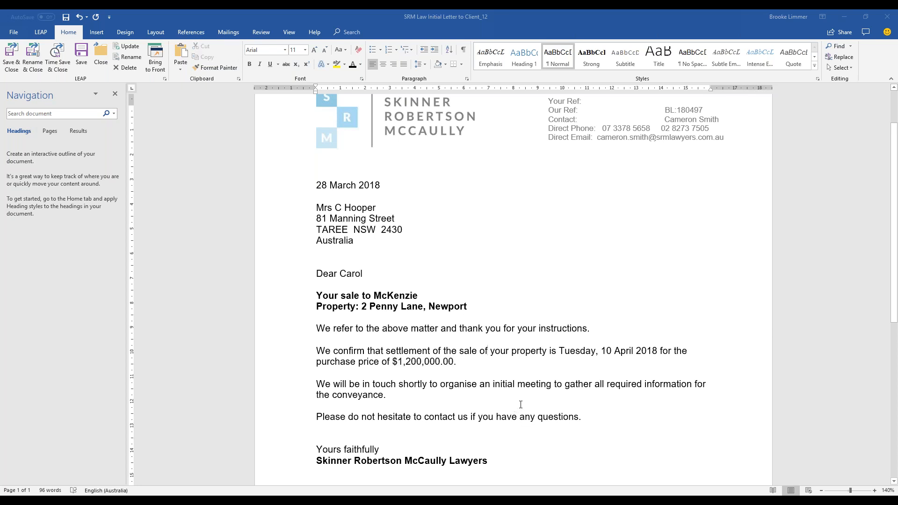
Select the four body paragraphs and add them as a bookmark named 'Body'.
click(104, 35)
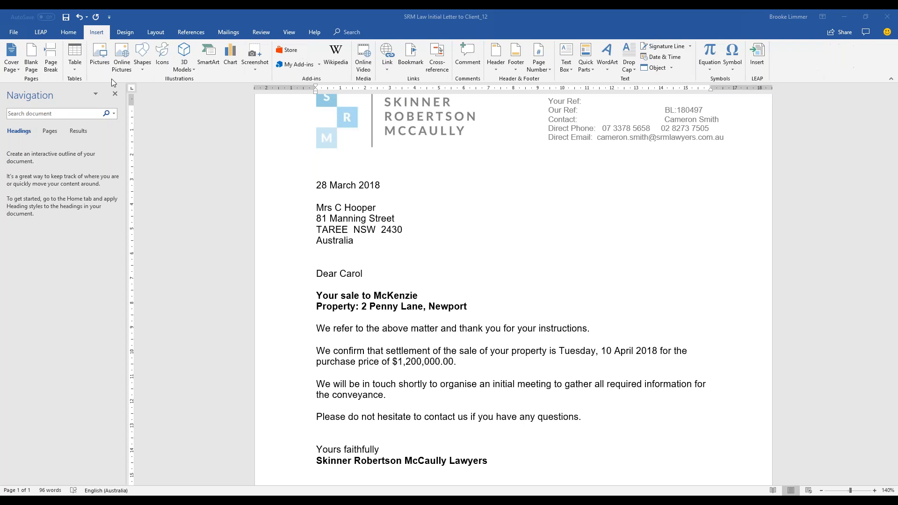
click(417, 66)
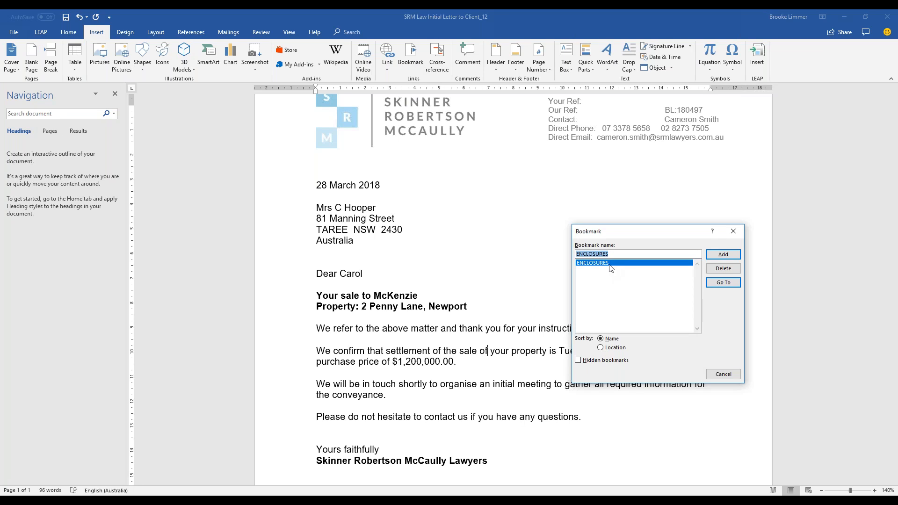
click(733, 232)
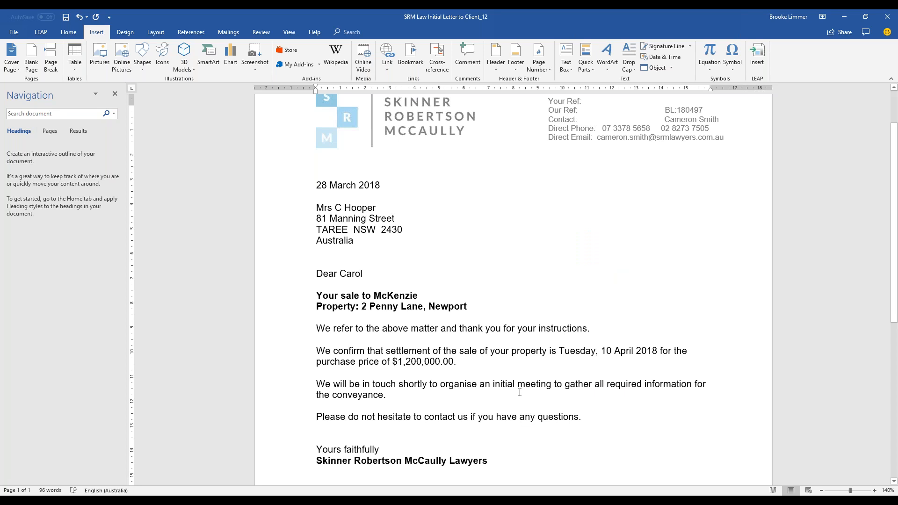
drag(598, 423, 314, 332)
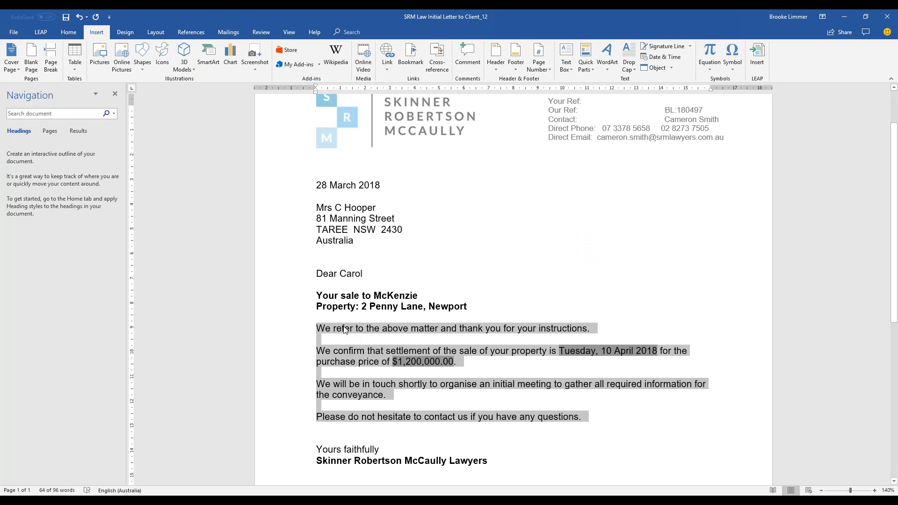
click(407, 65)
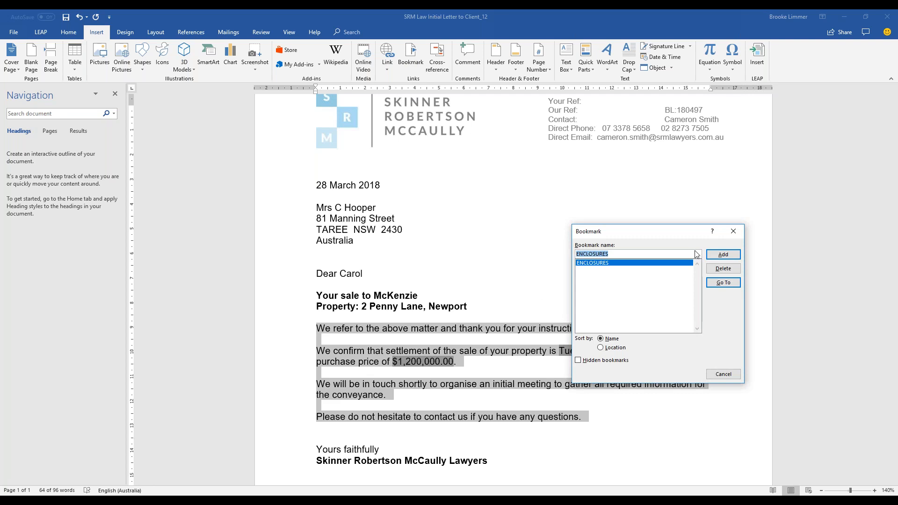
click(713, 257)
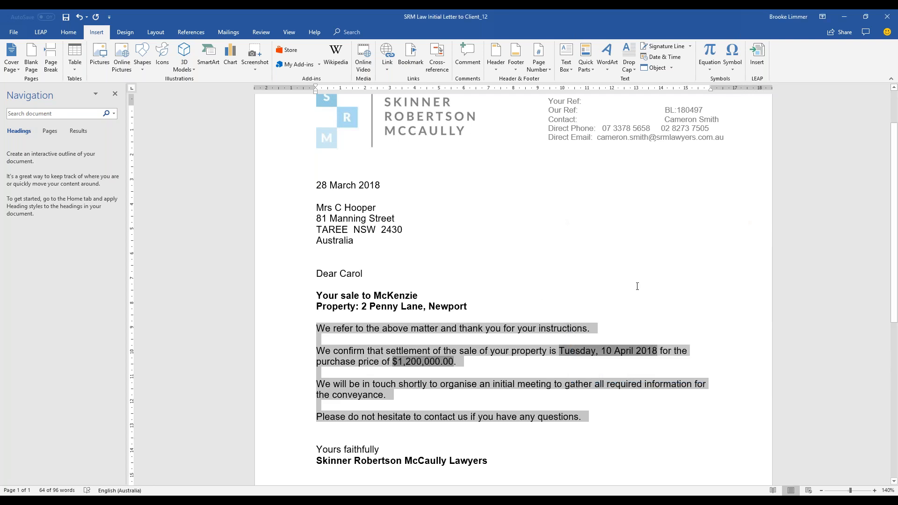
click(411, 56)
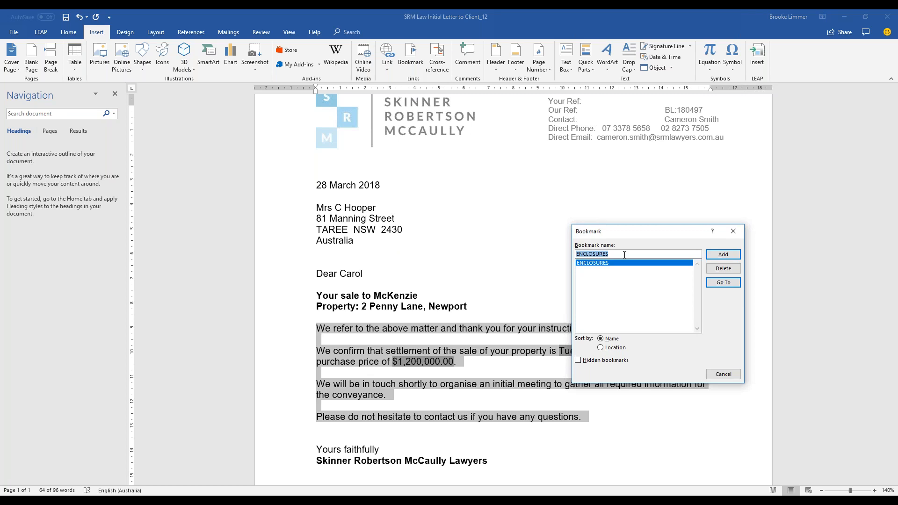
text(Body)
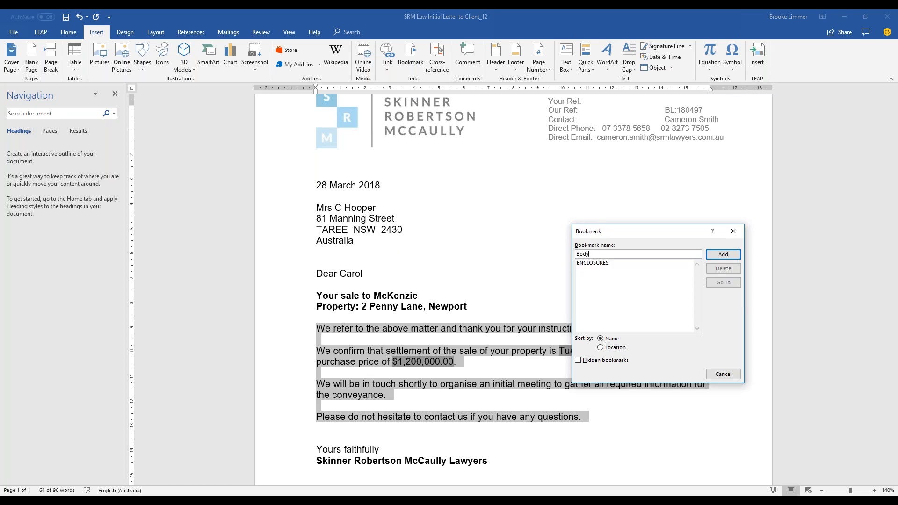
click(723, 255)
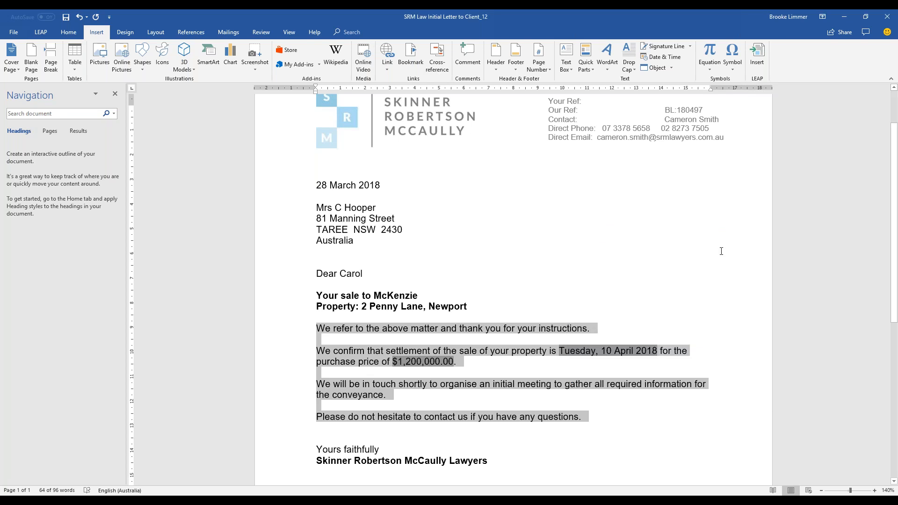
Confirm the Body bookmark with Go To, then deselect the paragraphs.
click(412, 65)
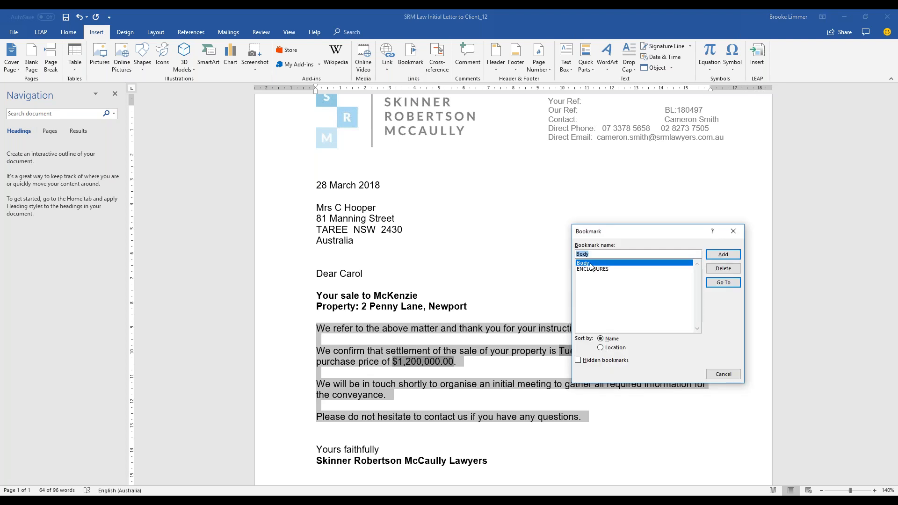
click(735, 282)
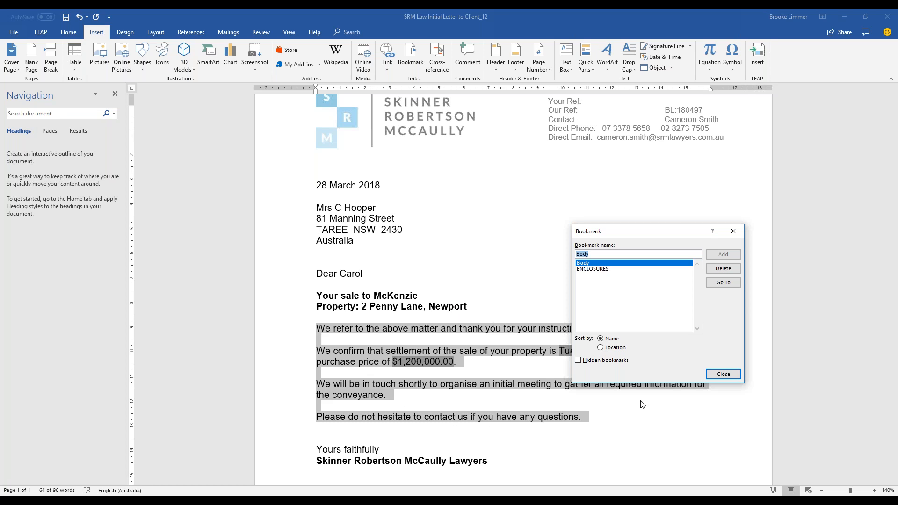
click(723, 374)
click(647, 379)
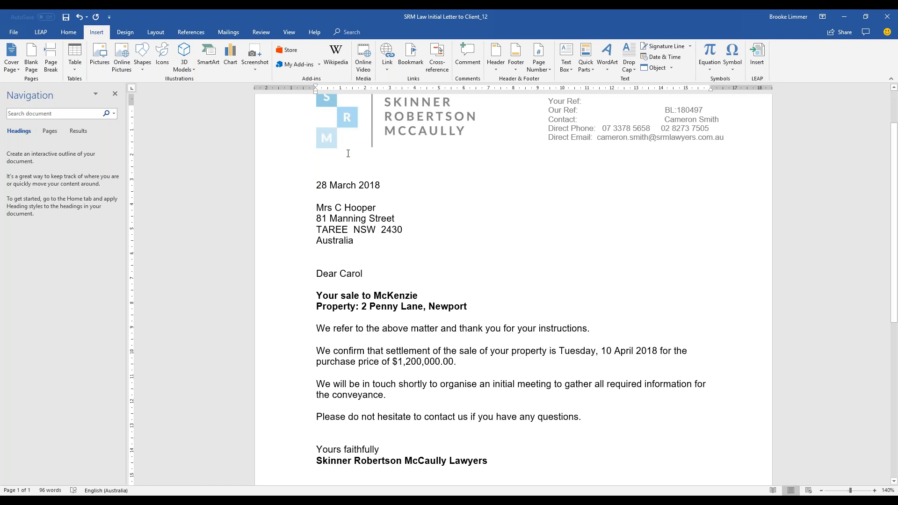
click(41, 32)
Save and close the precedent with 'FORMATTING FIELDS' as the reason for change.
click(11, 56)
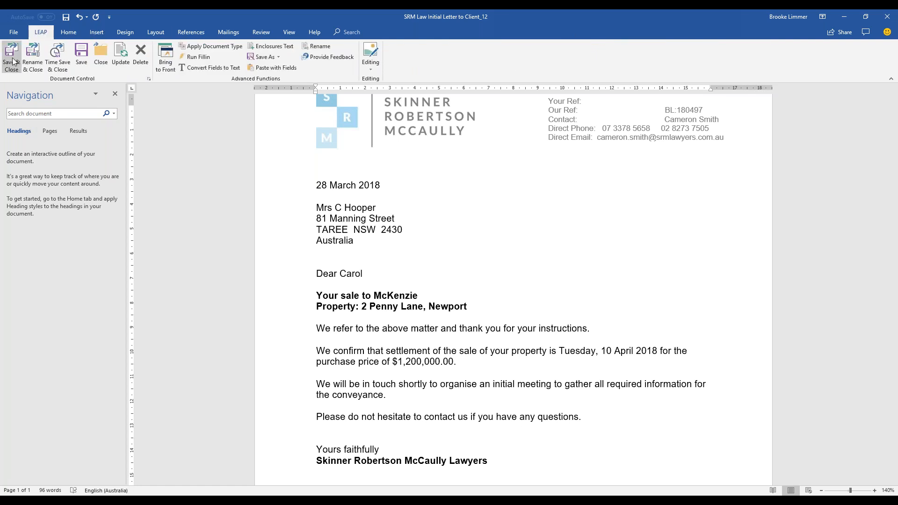
text(FORMATTING FIELDS)
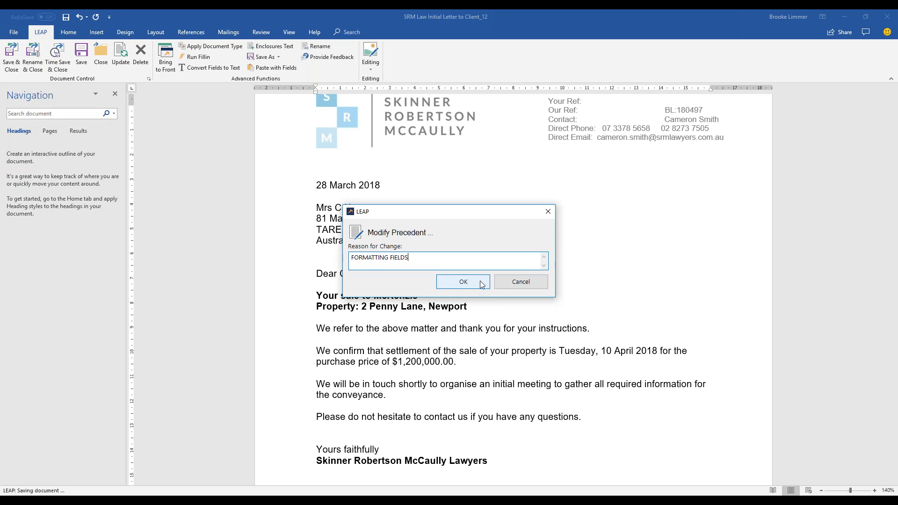
click(482, 285)
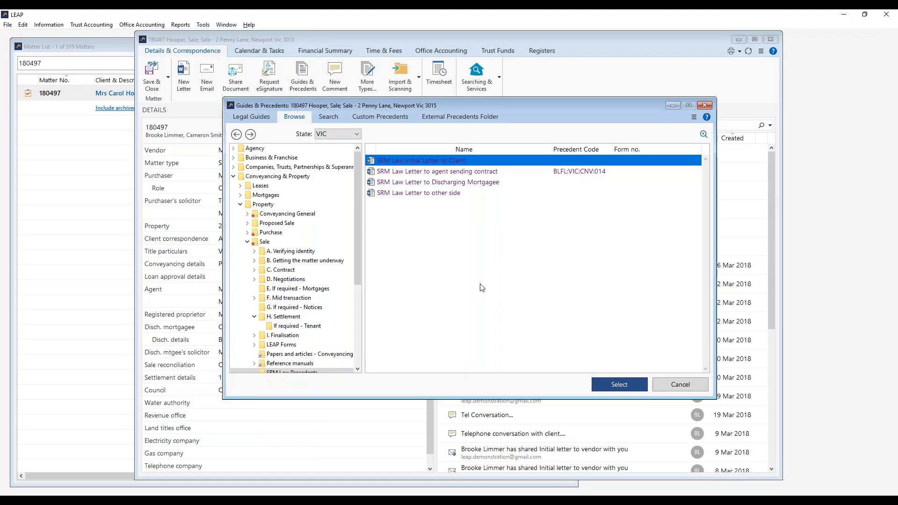
Check the letter's History of Changes, topped by the 13:26 FORMATTING FIELDS edit, then cancel the precedents browser.
right_click(484, 160)
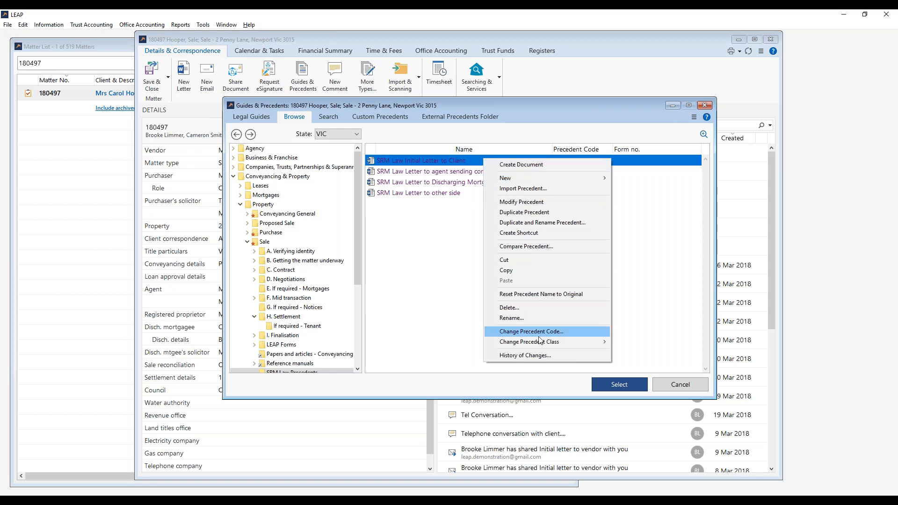
click(571, 357)
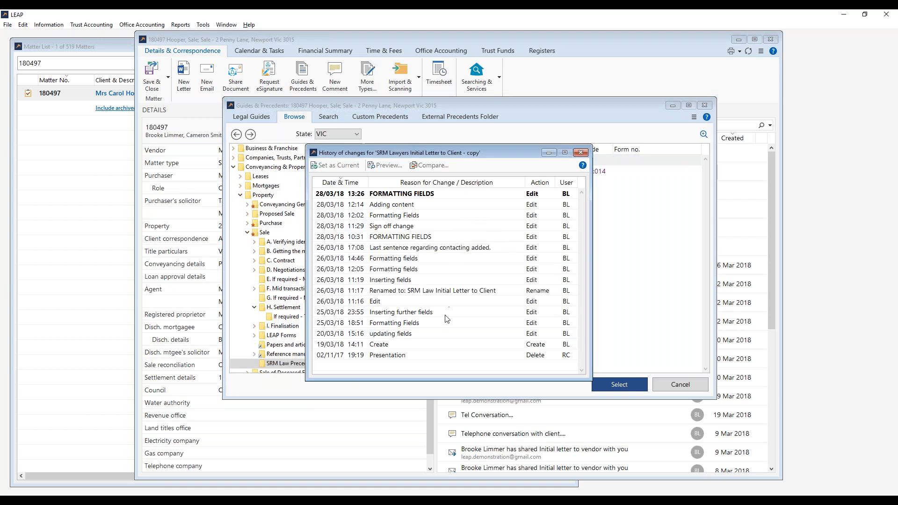
click(577, 152)
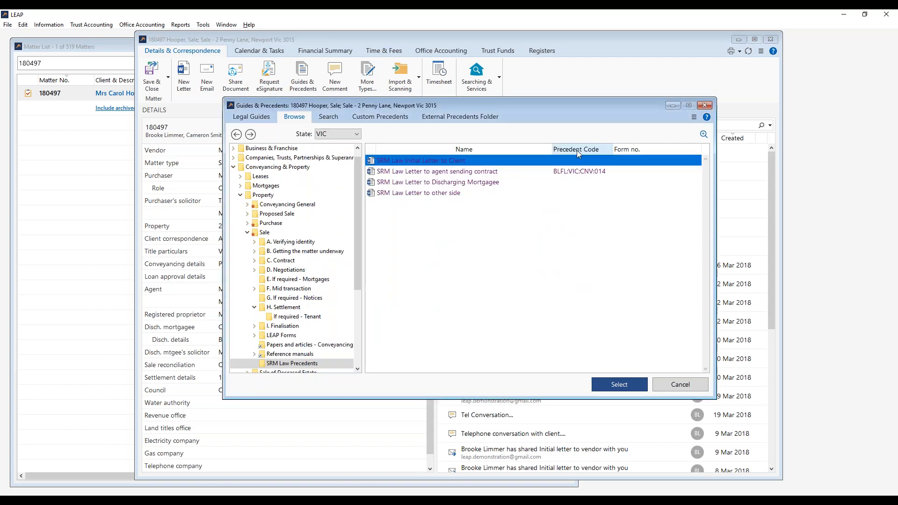
click(565, 309)
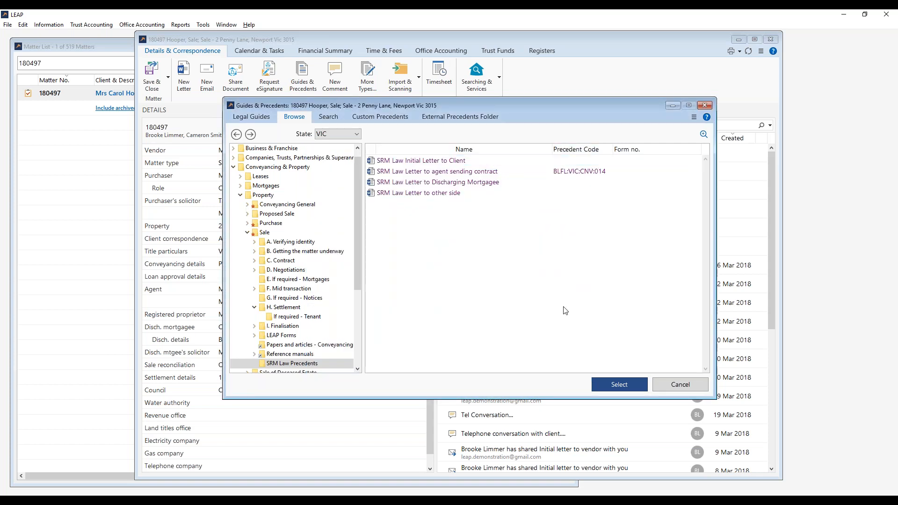
click(668, 385)
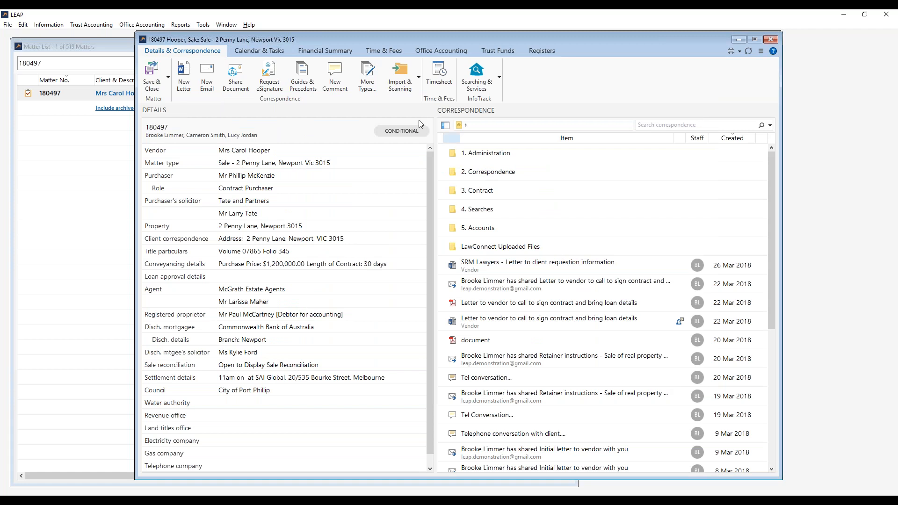
click(377, 92)
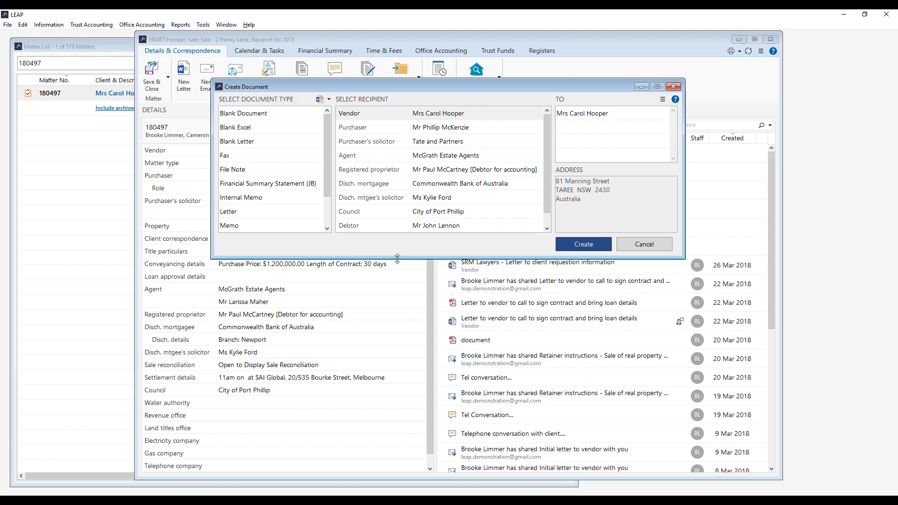
drag(397, 259, 399, 341)
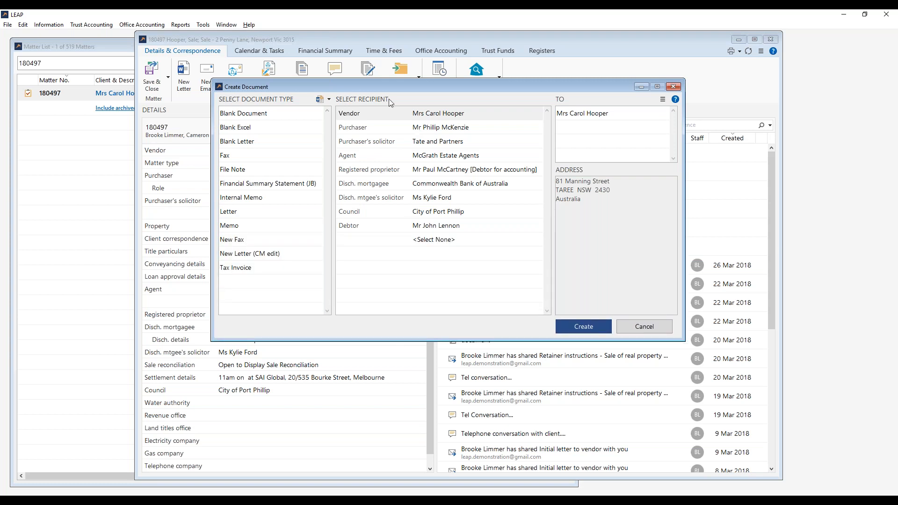
drag(377, 88, 358, 123)
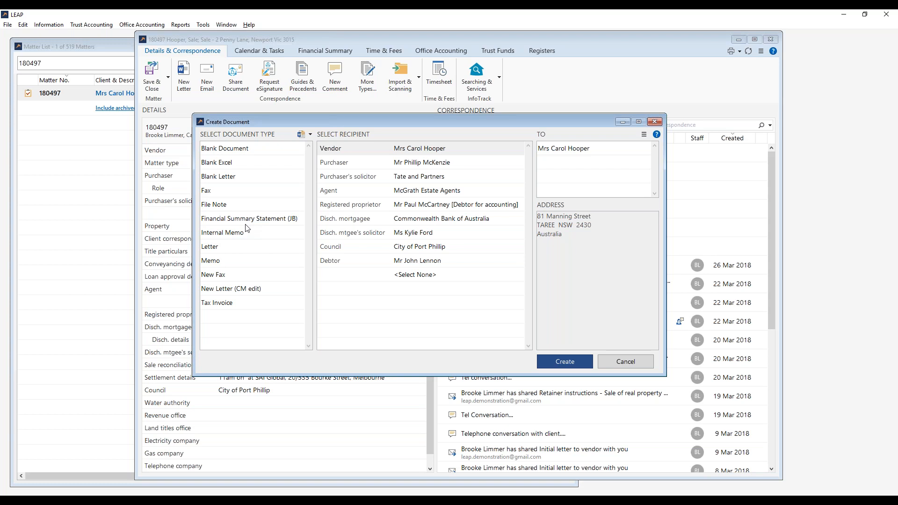
click(644, 361)
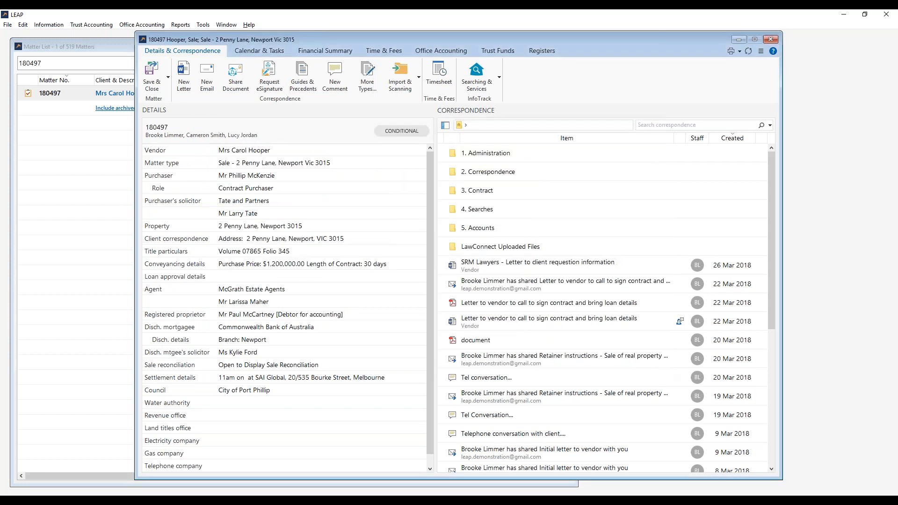